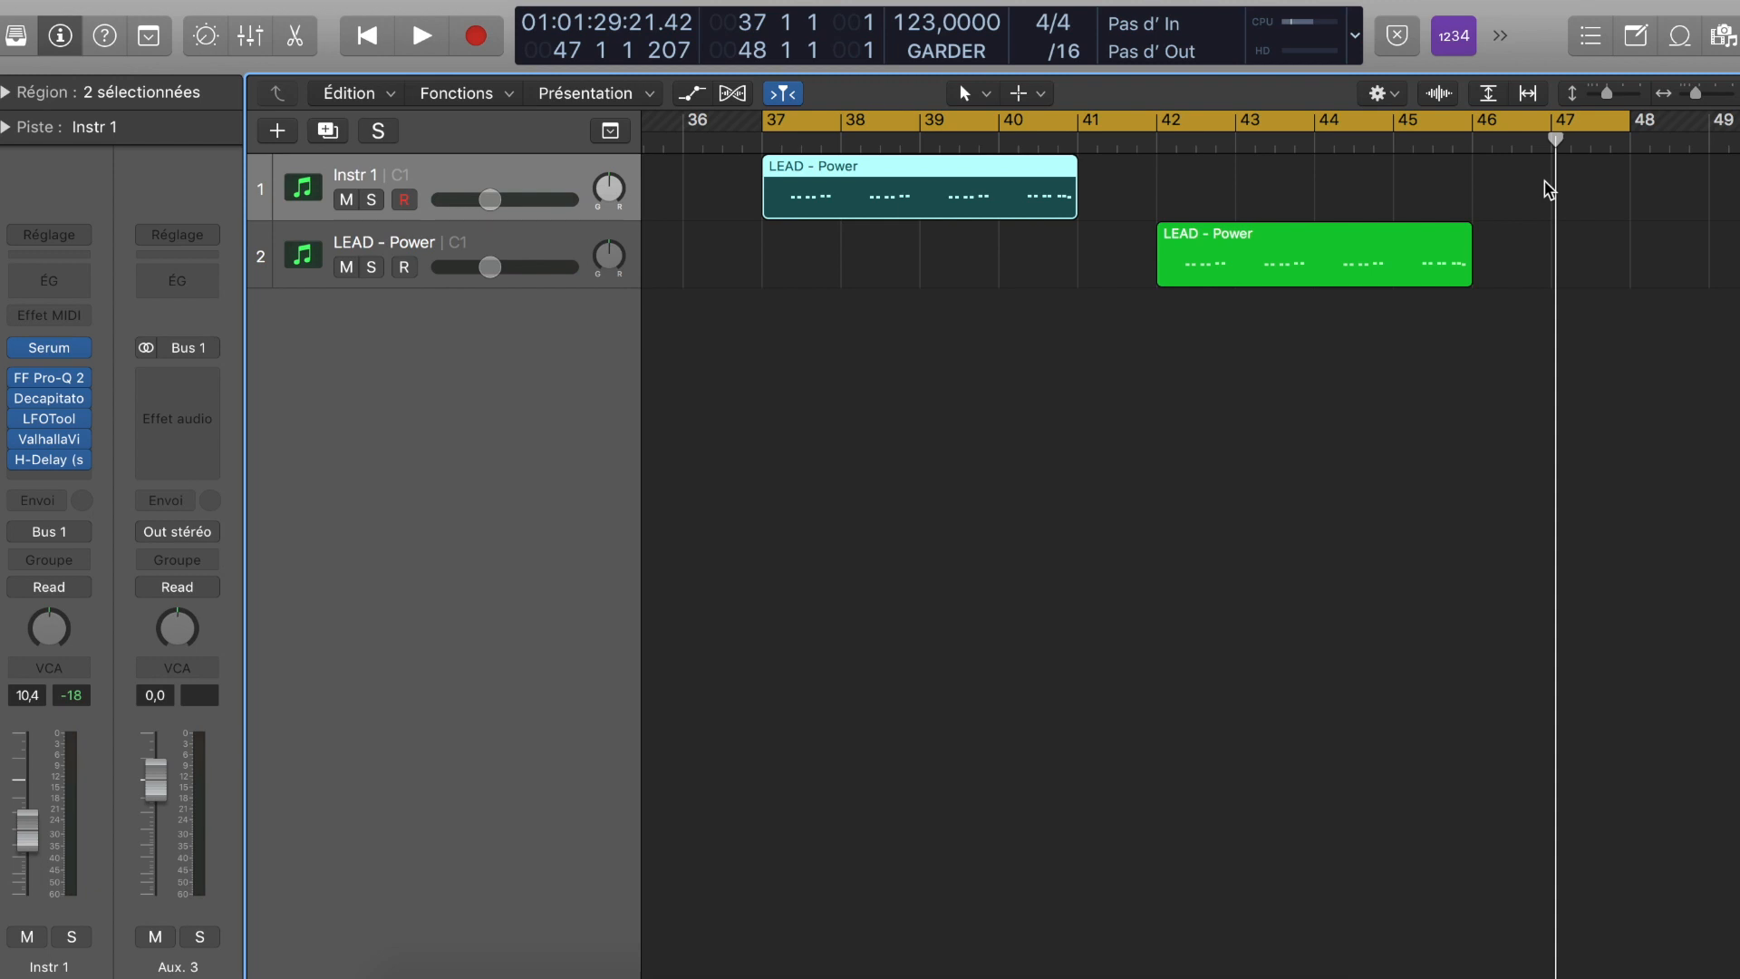
# Step: Play through both lead regions to compare them and turn off the cycle range
pyautogui.press('space')
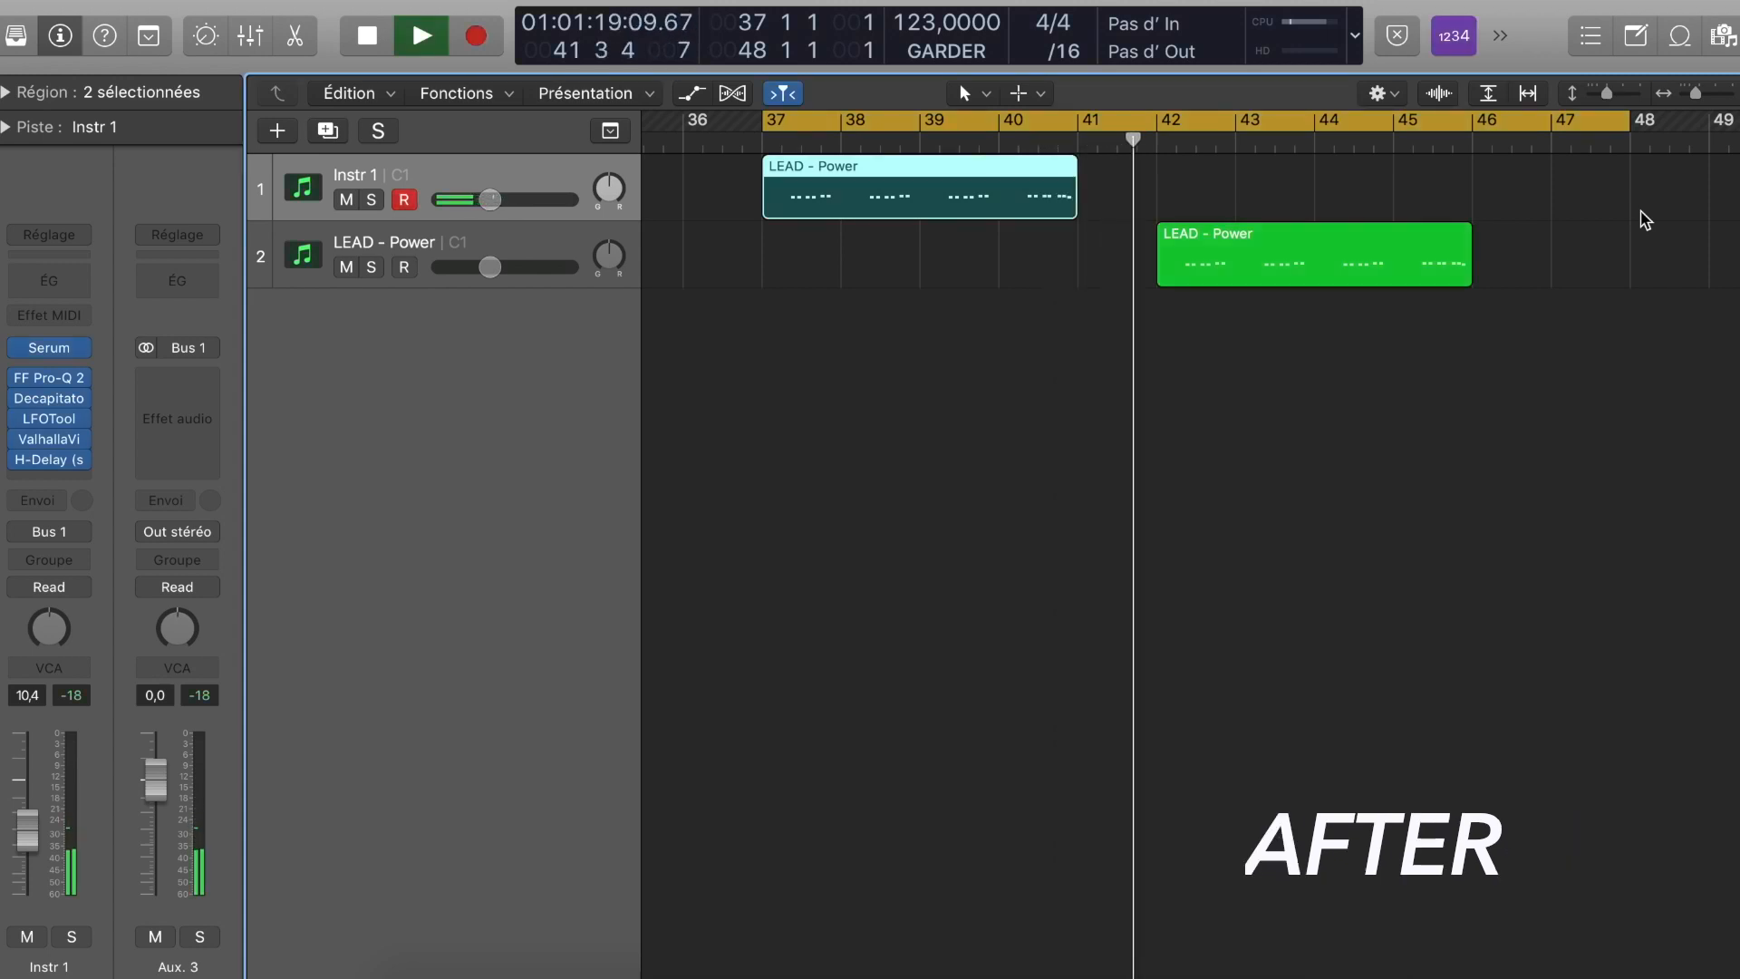
pyautogui.click(1580, 124)
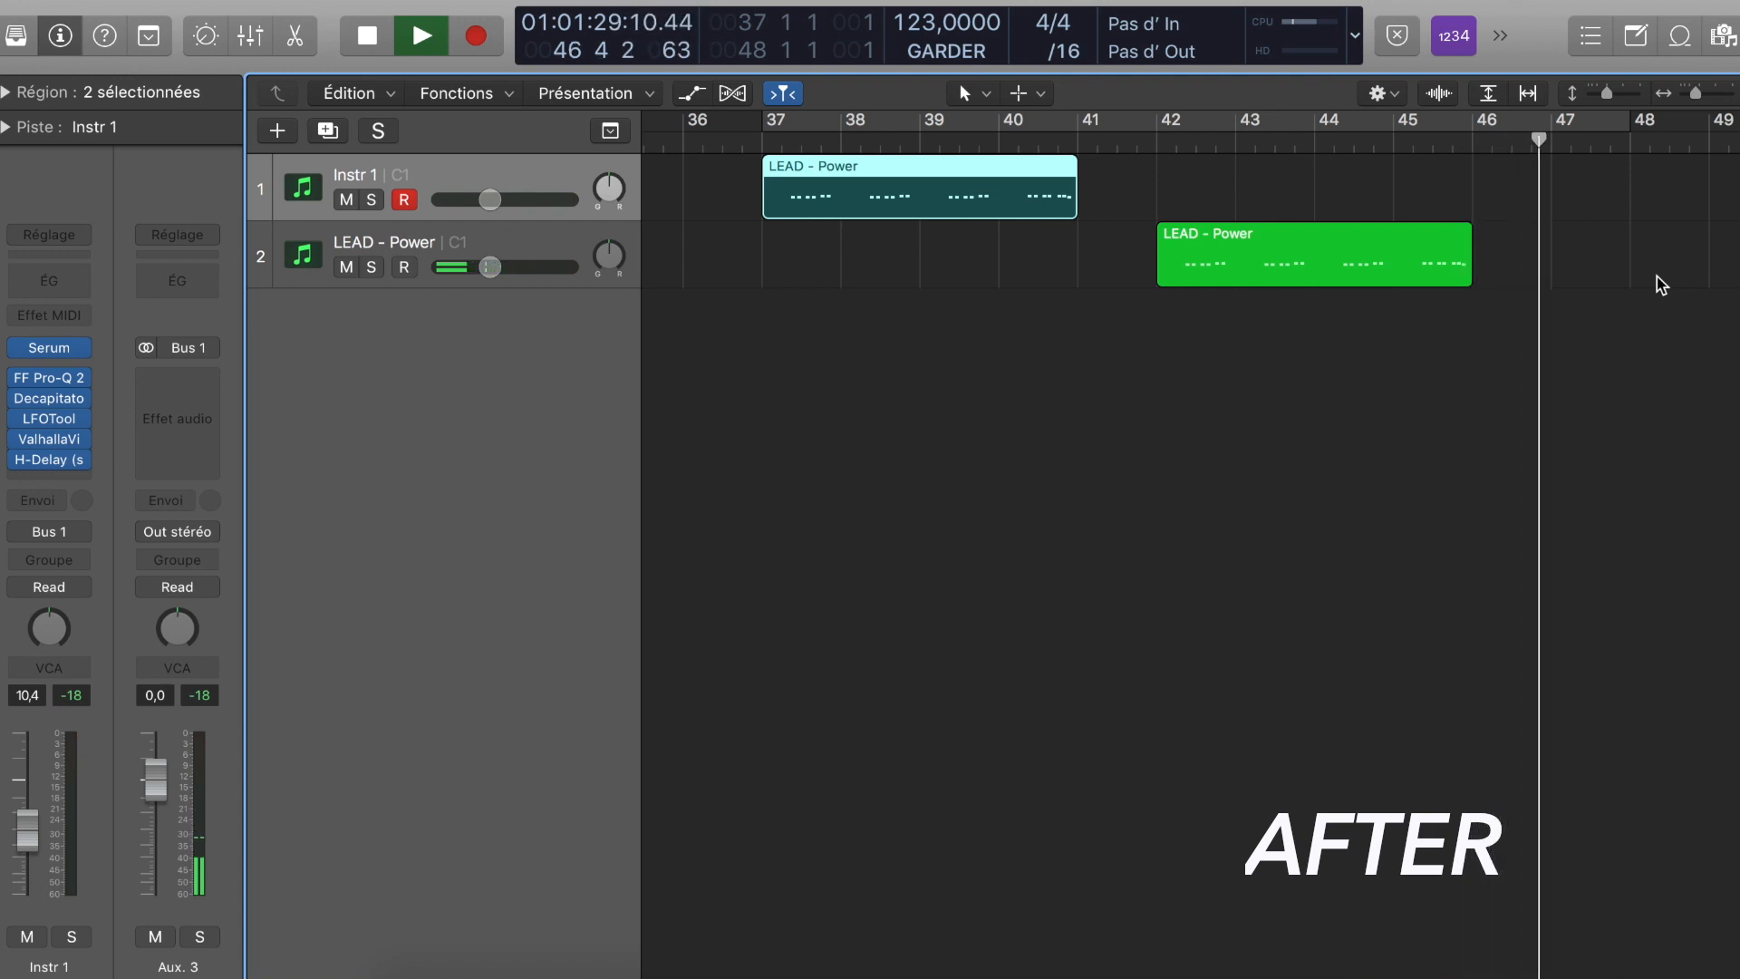
pyautogui.press('space')
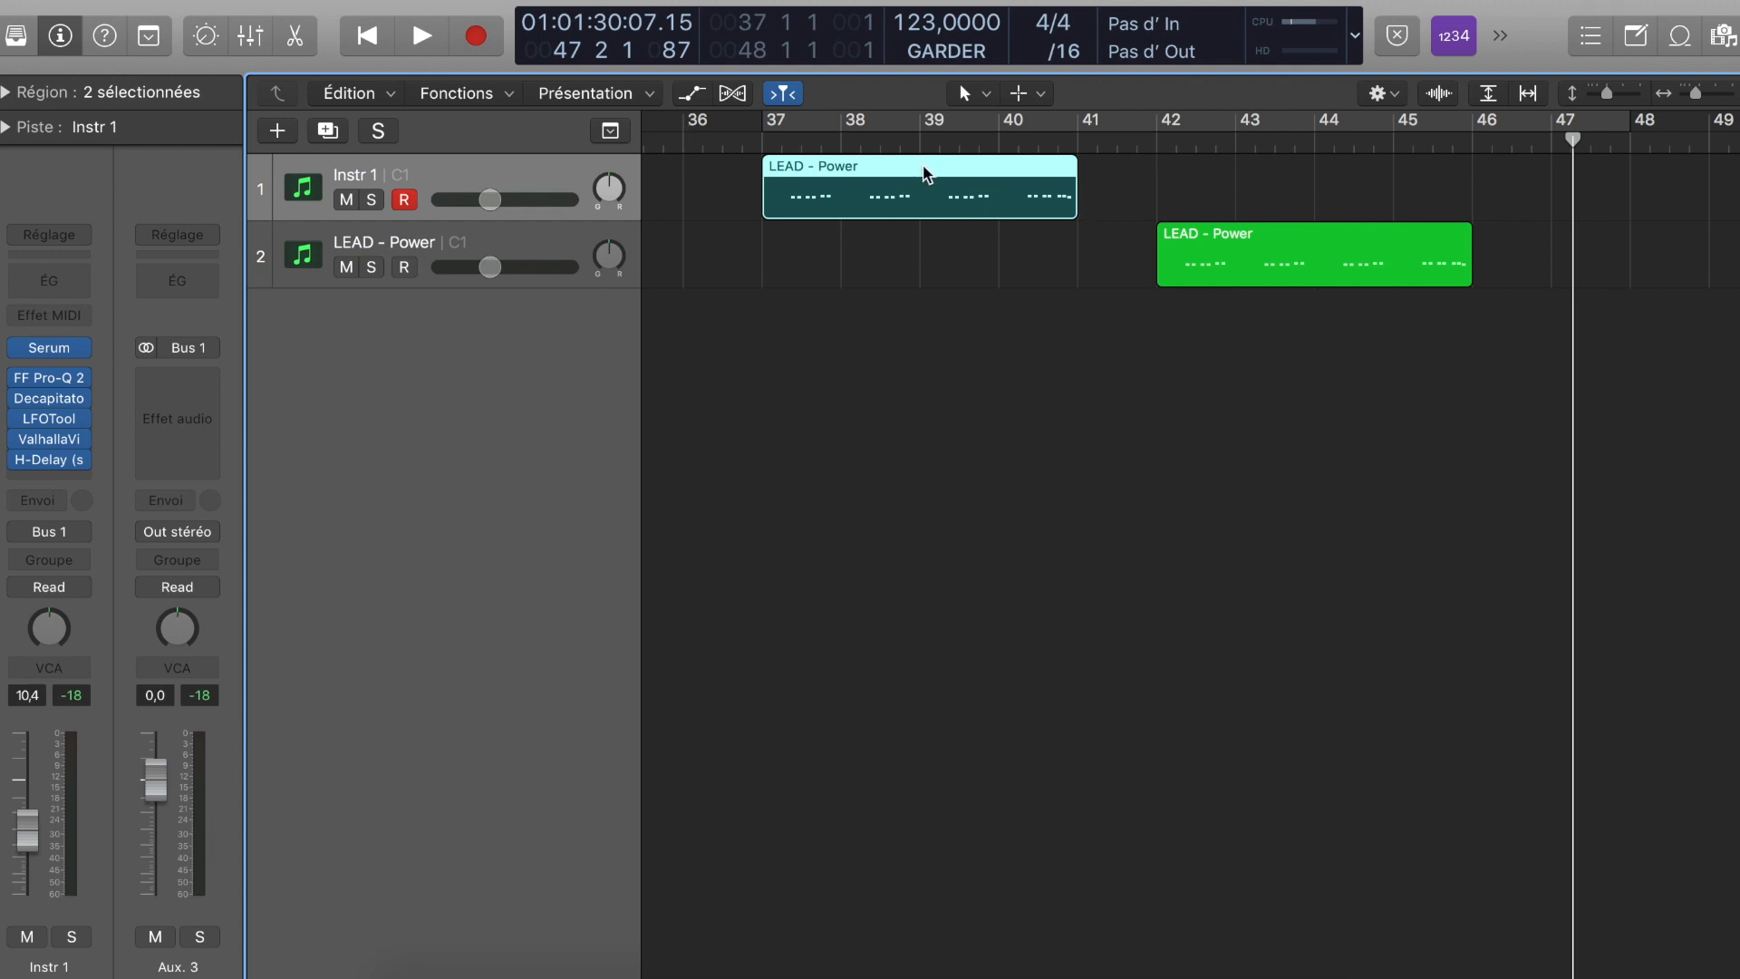
# Step: Listen to the Instr 1 region soloed, with the cycle range set from bar 37 to bar 41
pyautogui.moveTo(785, 127); pyautogui.dragTo(1079, 127)
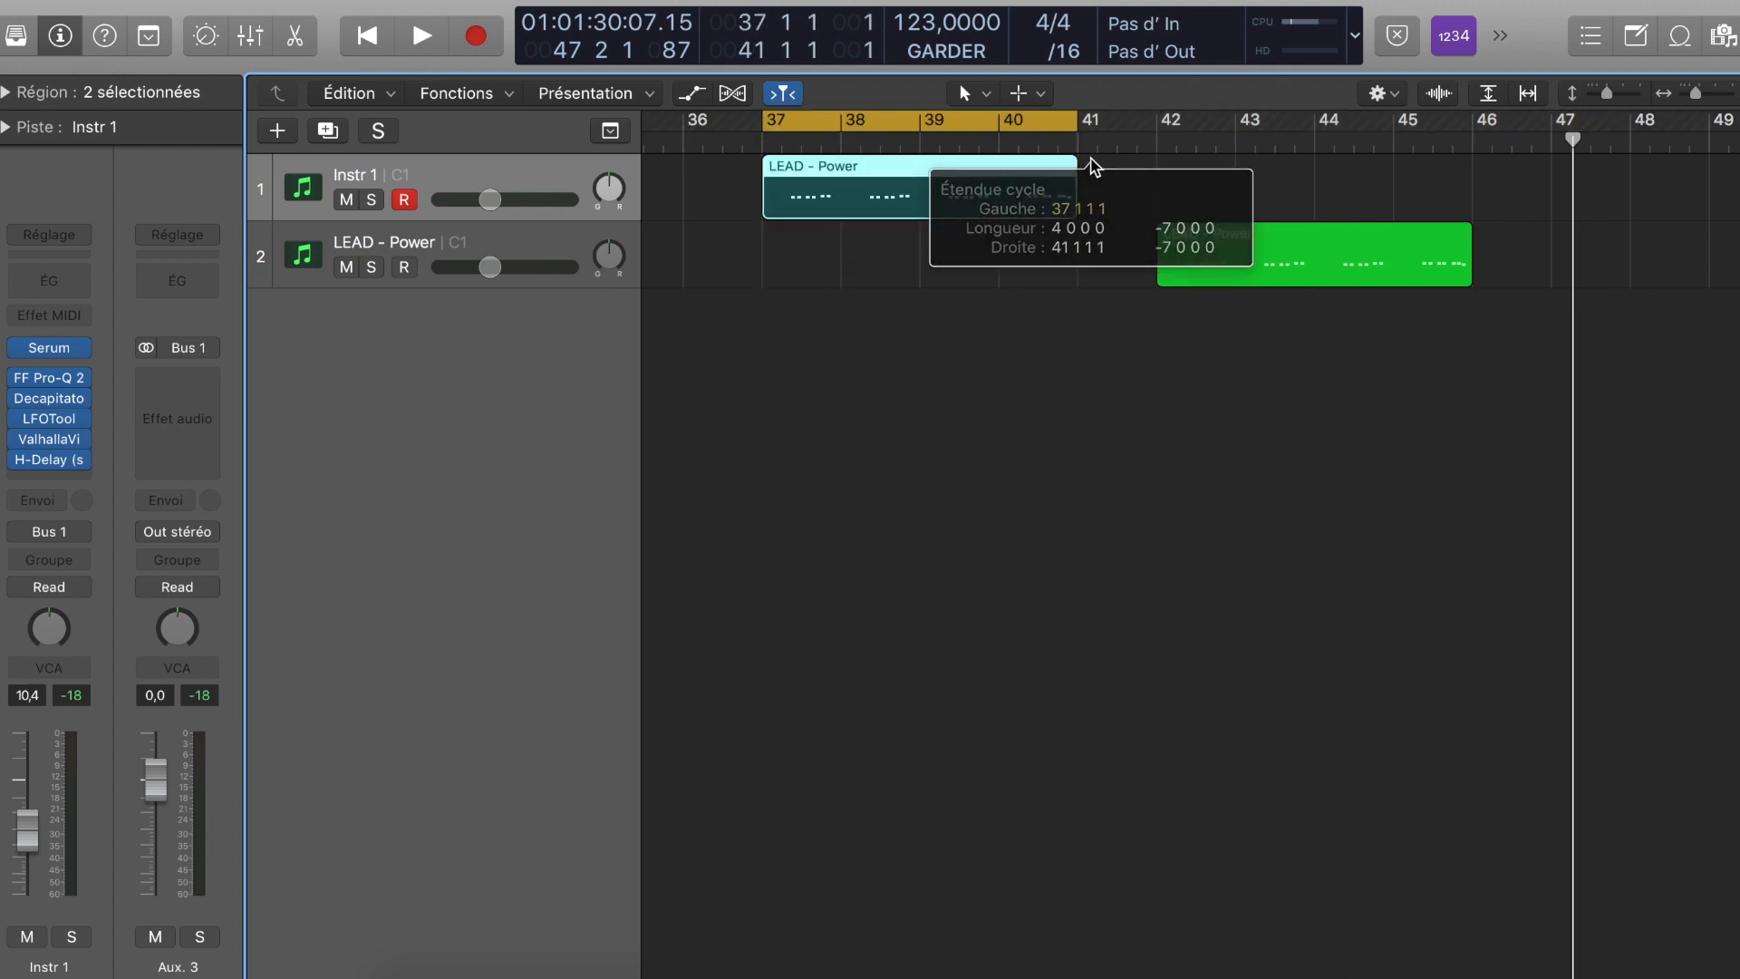
pyautogui.click(371, 200)
pyautogui.press('space')
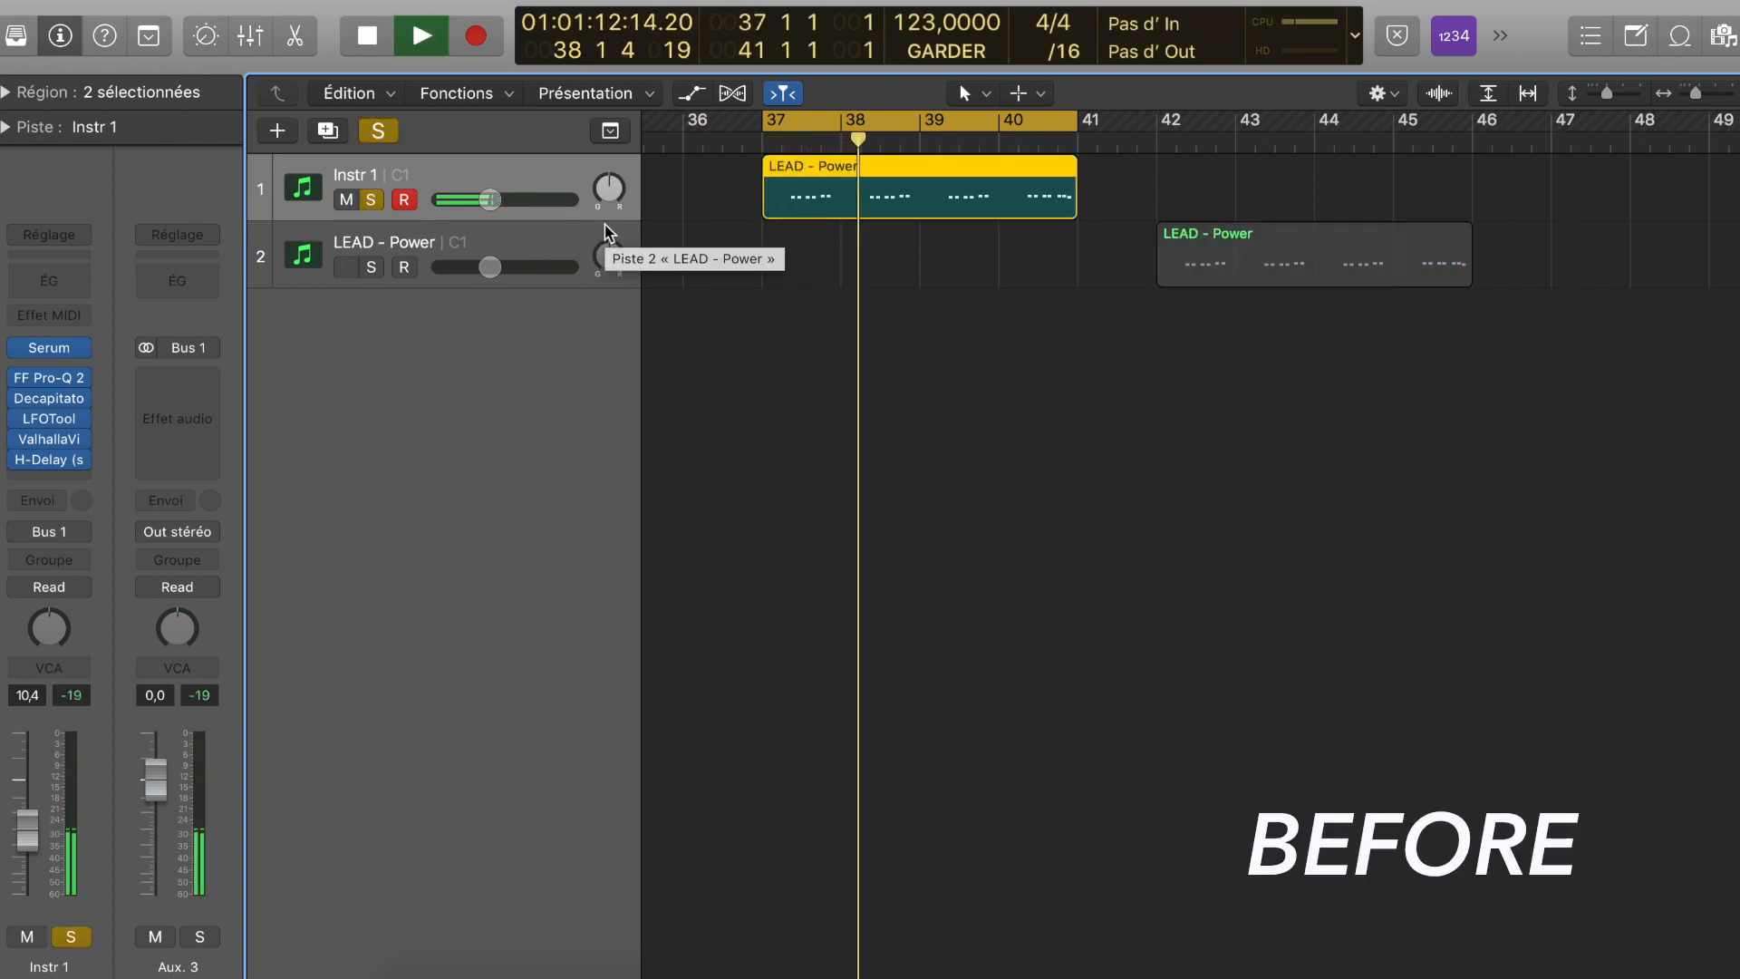
pyautogui.press('space')
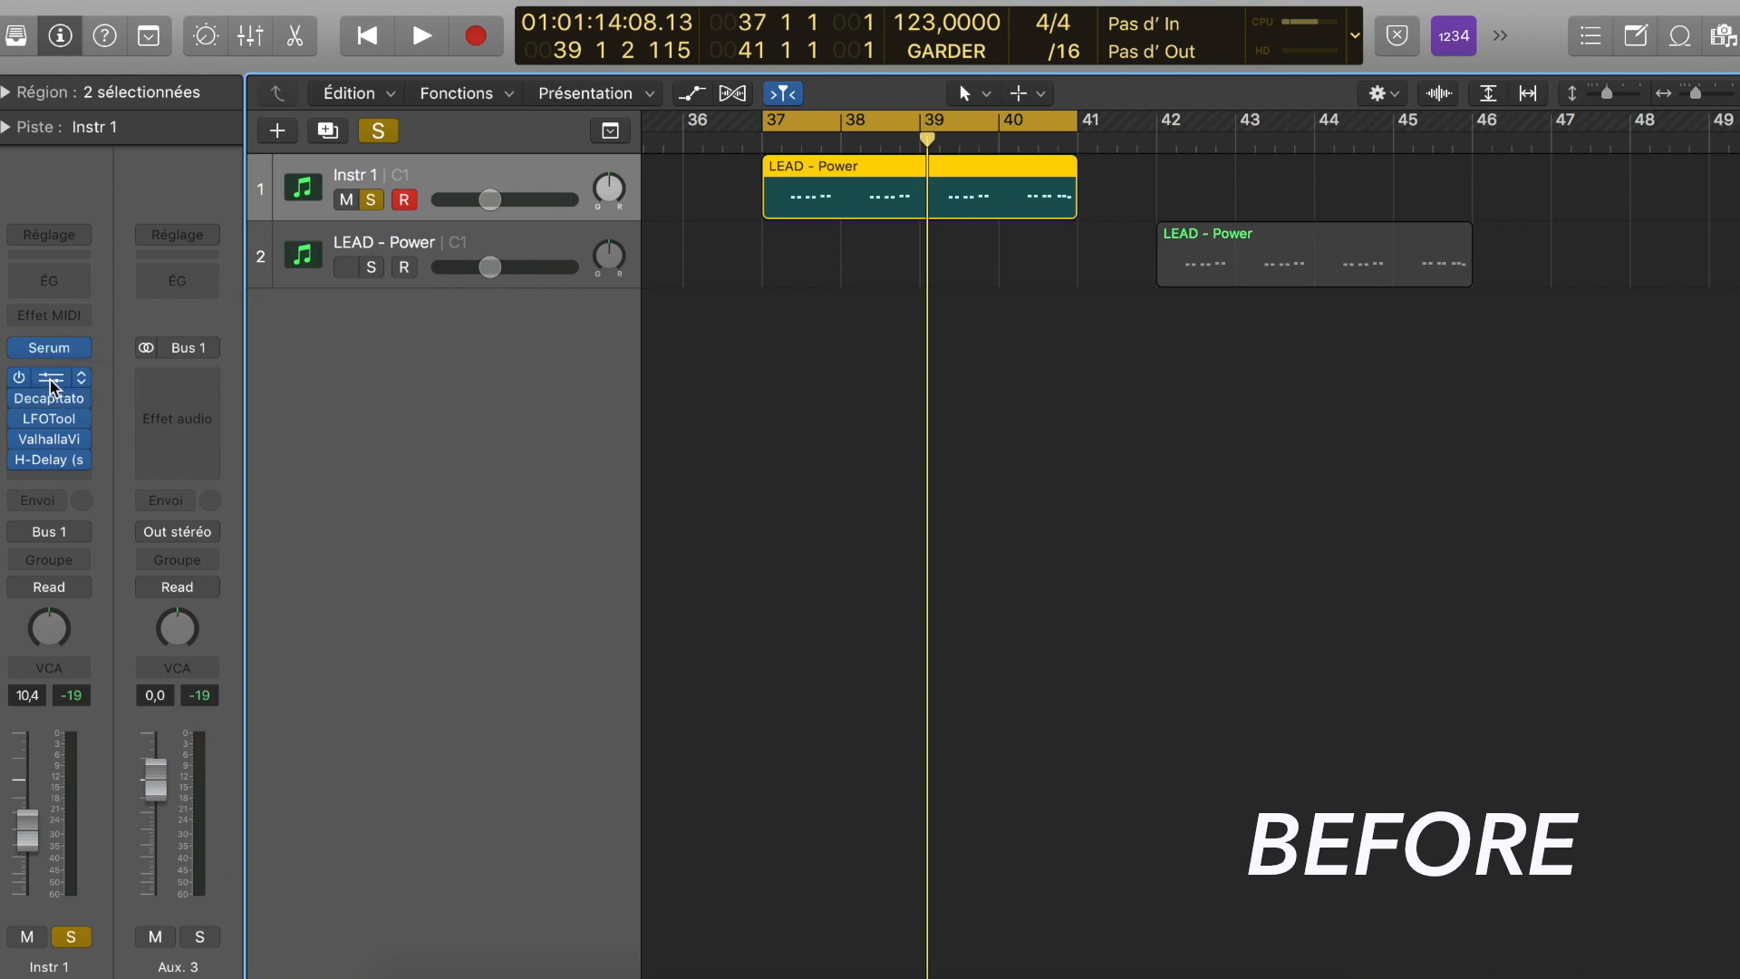
# Step: Examine the FF Pro-Q 2, Decapitator and LFOTool settings inserted on the Instr 1 channel
pyautogui.click(52, 386)
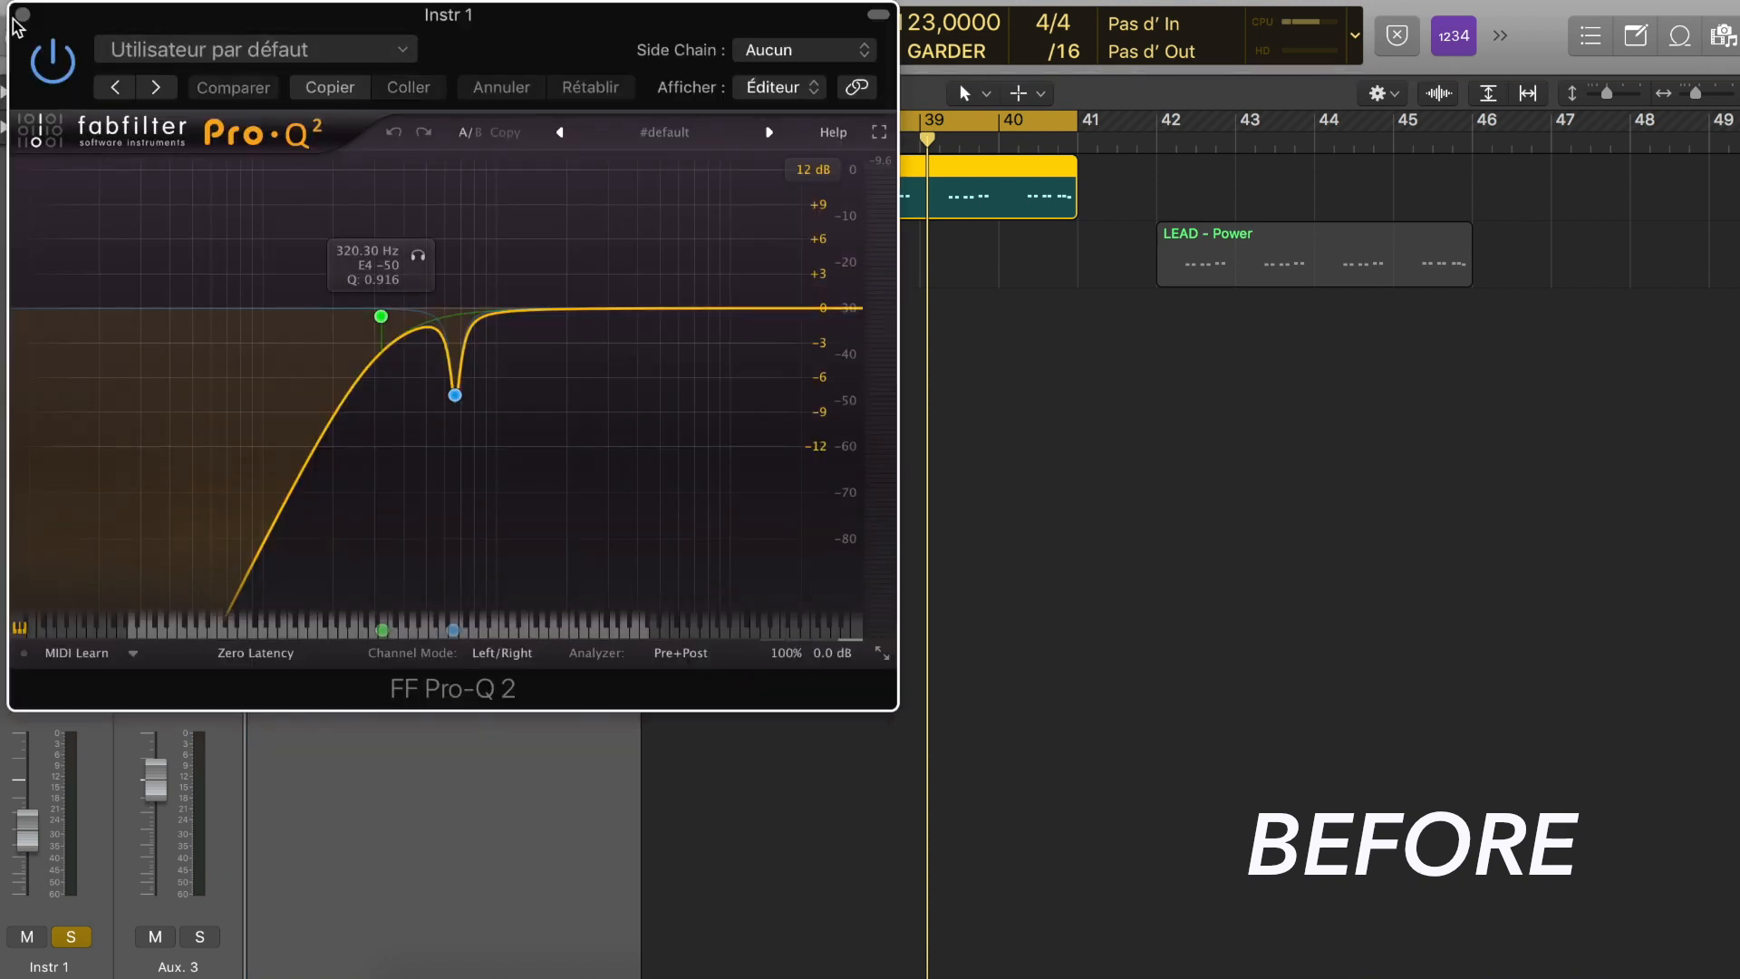
pyautogui.click(22, 21)
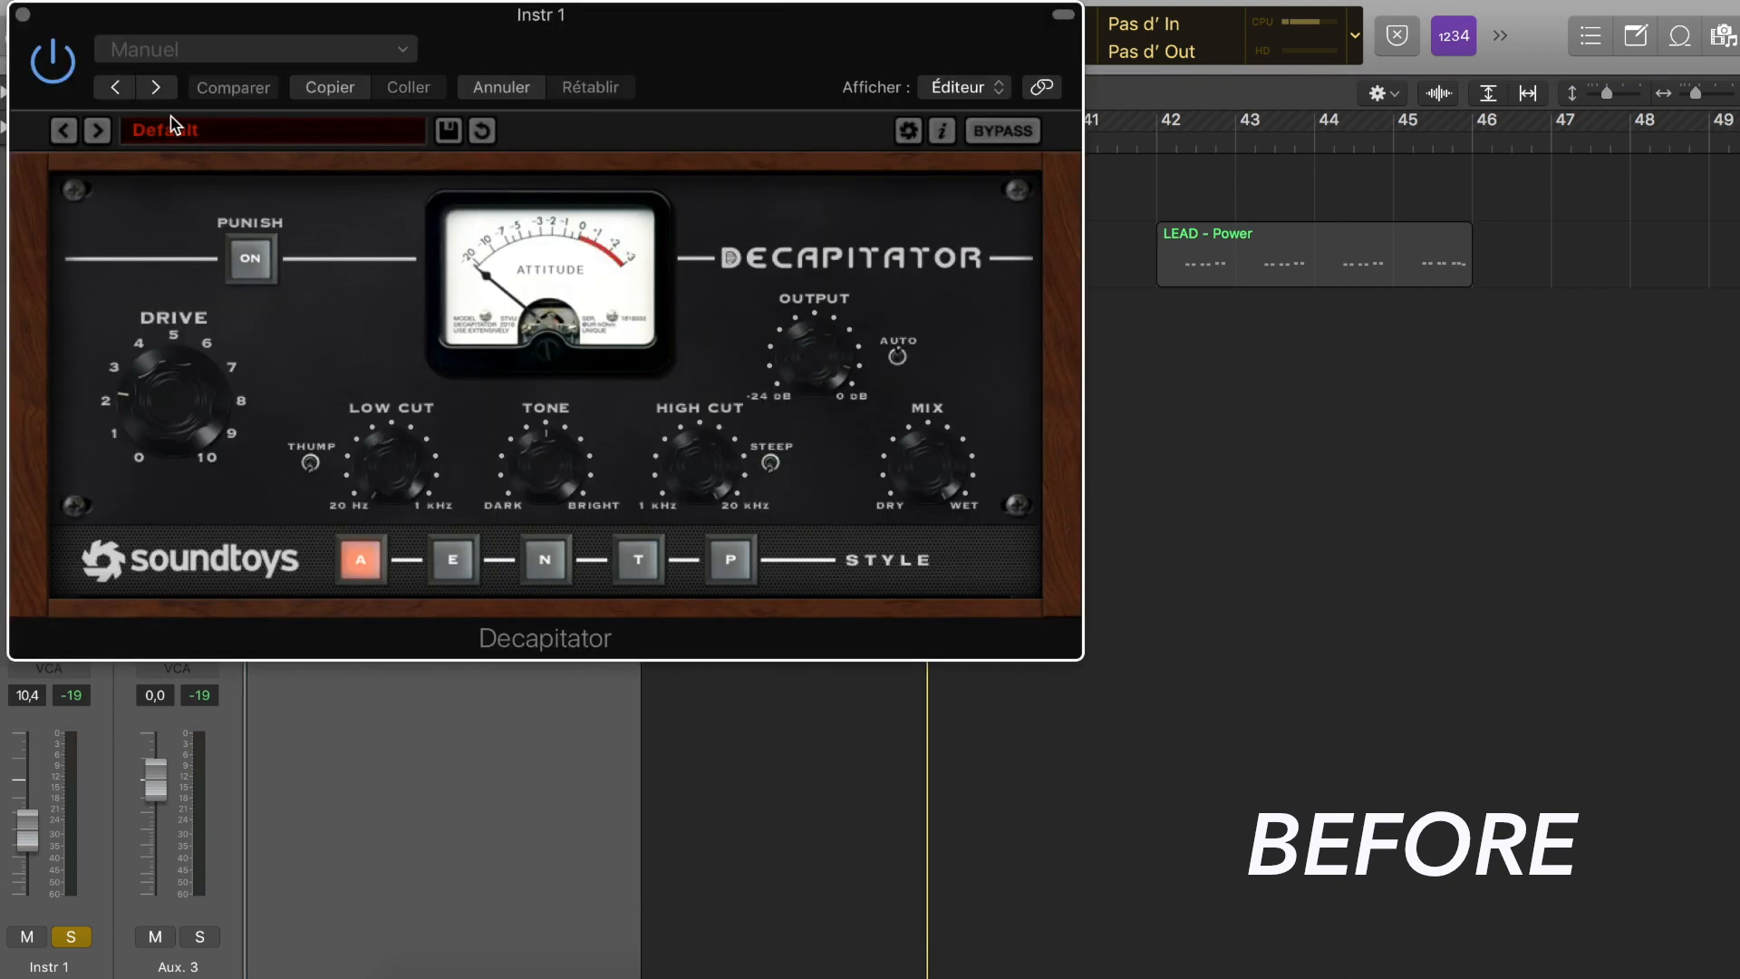
pyautogui.click(22, 22)
pyautogui.click(46, 420)
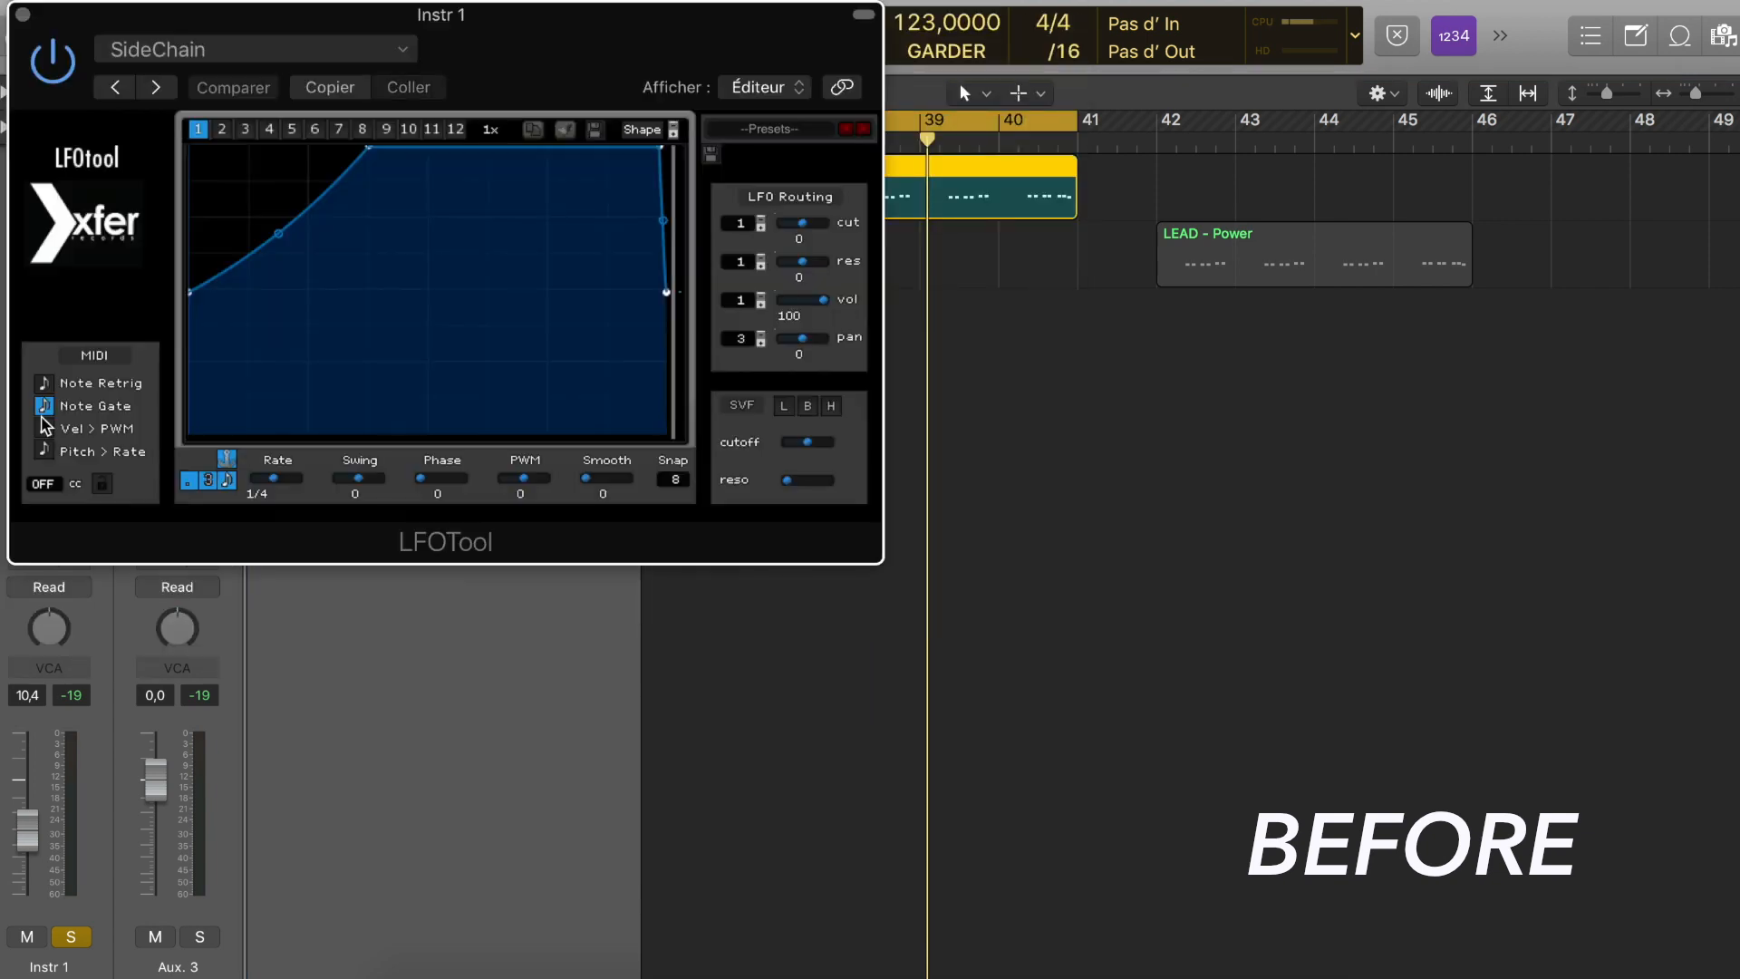
pyautogui.click(22, 16)
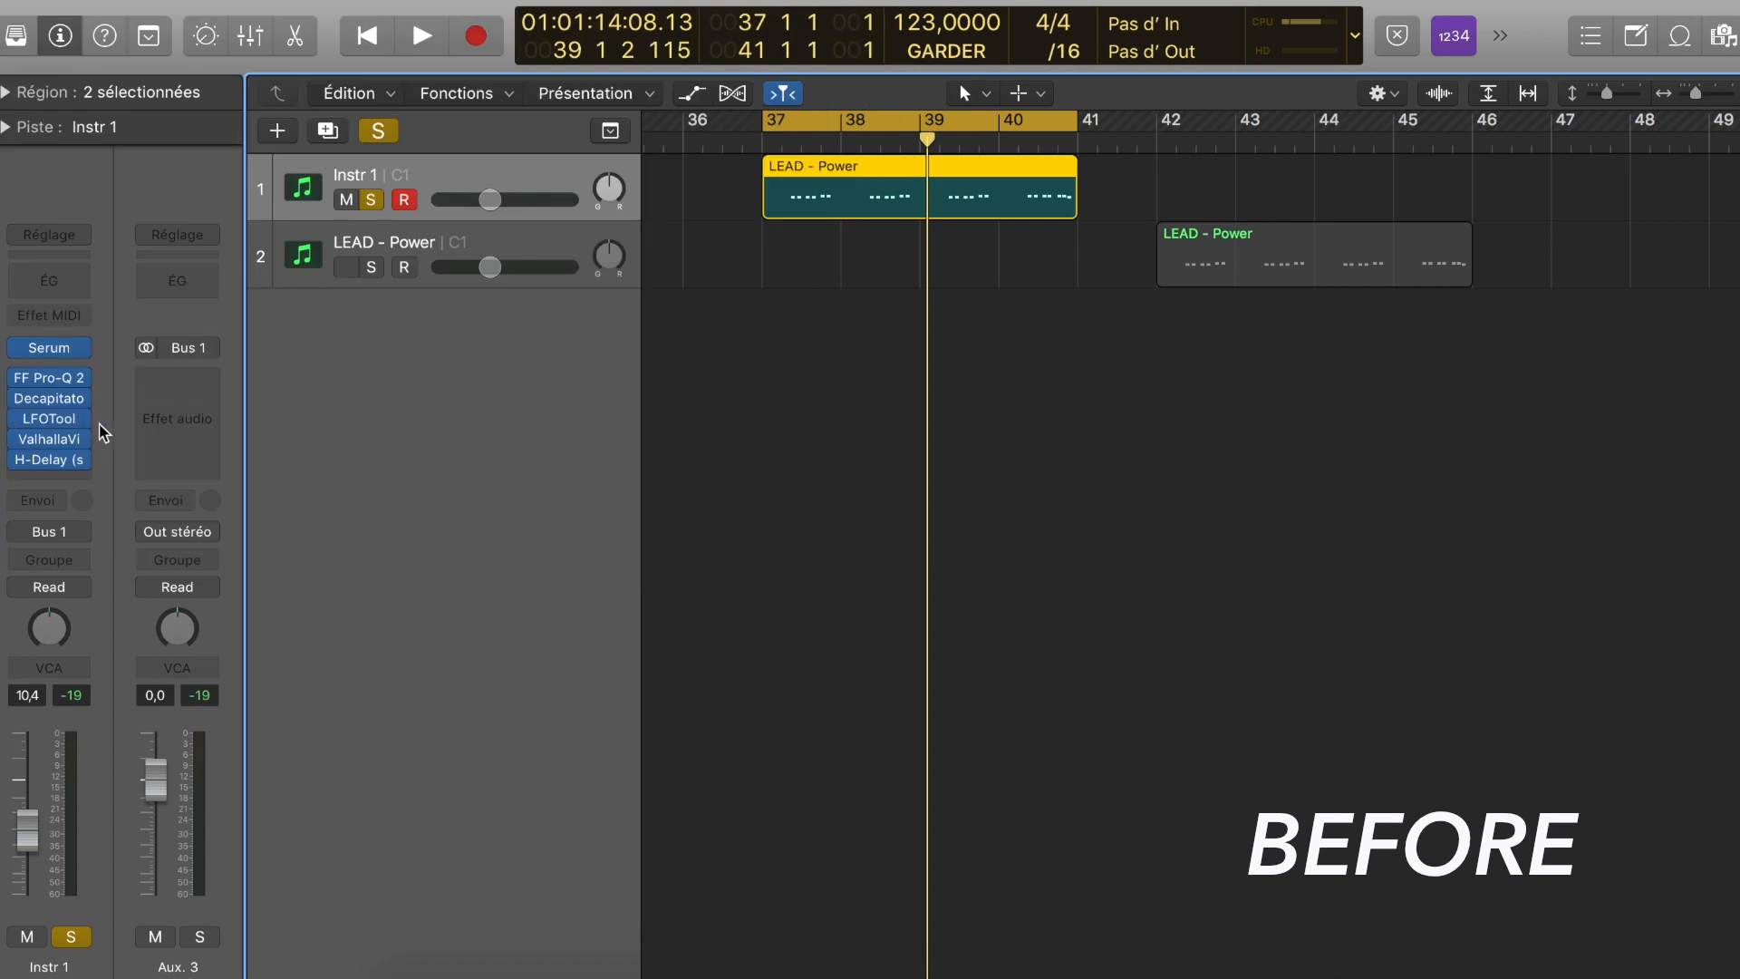
# Step: Examine the ValhallaVintageVerb reverb settings on Instr 1 and take the track out of solo
pyautogui.click(49, 439)
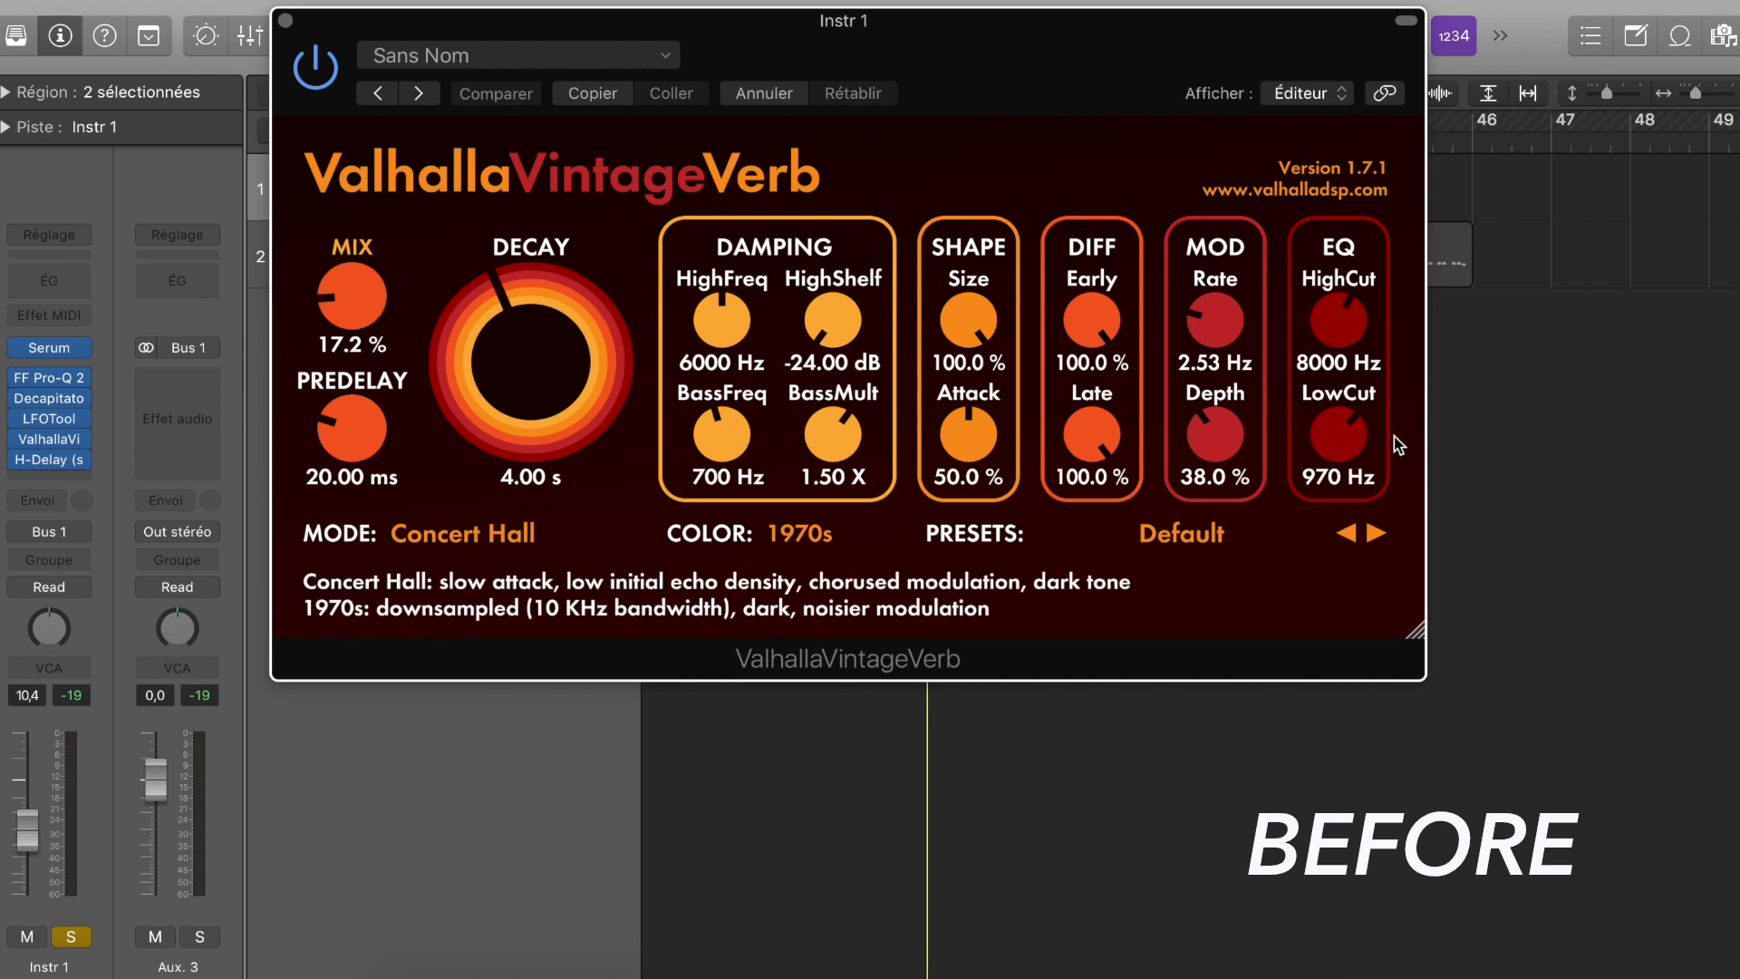
pyautogui.moveTo(495, 27); pyautogui.dragTo(726, 123)
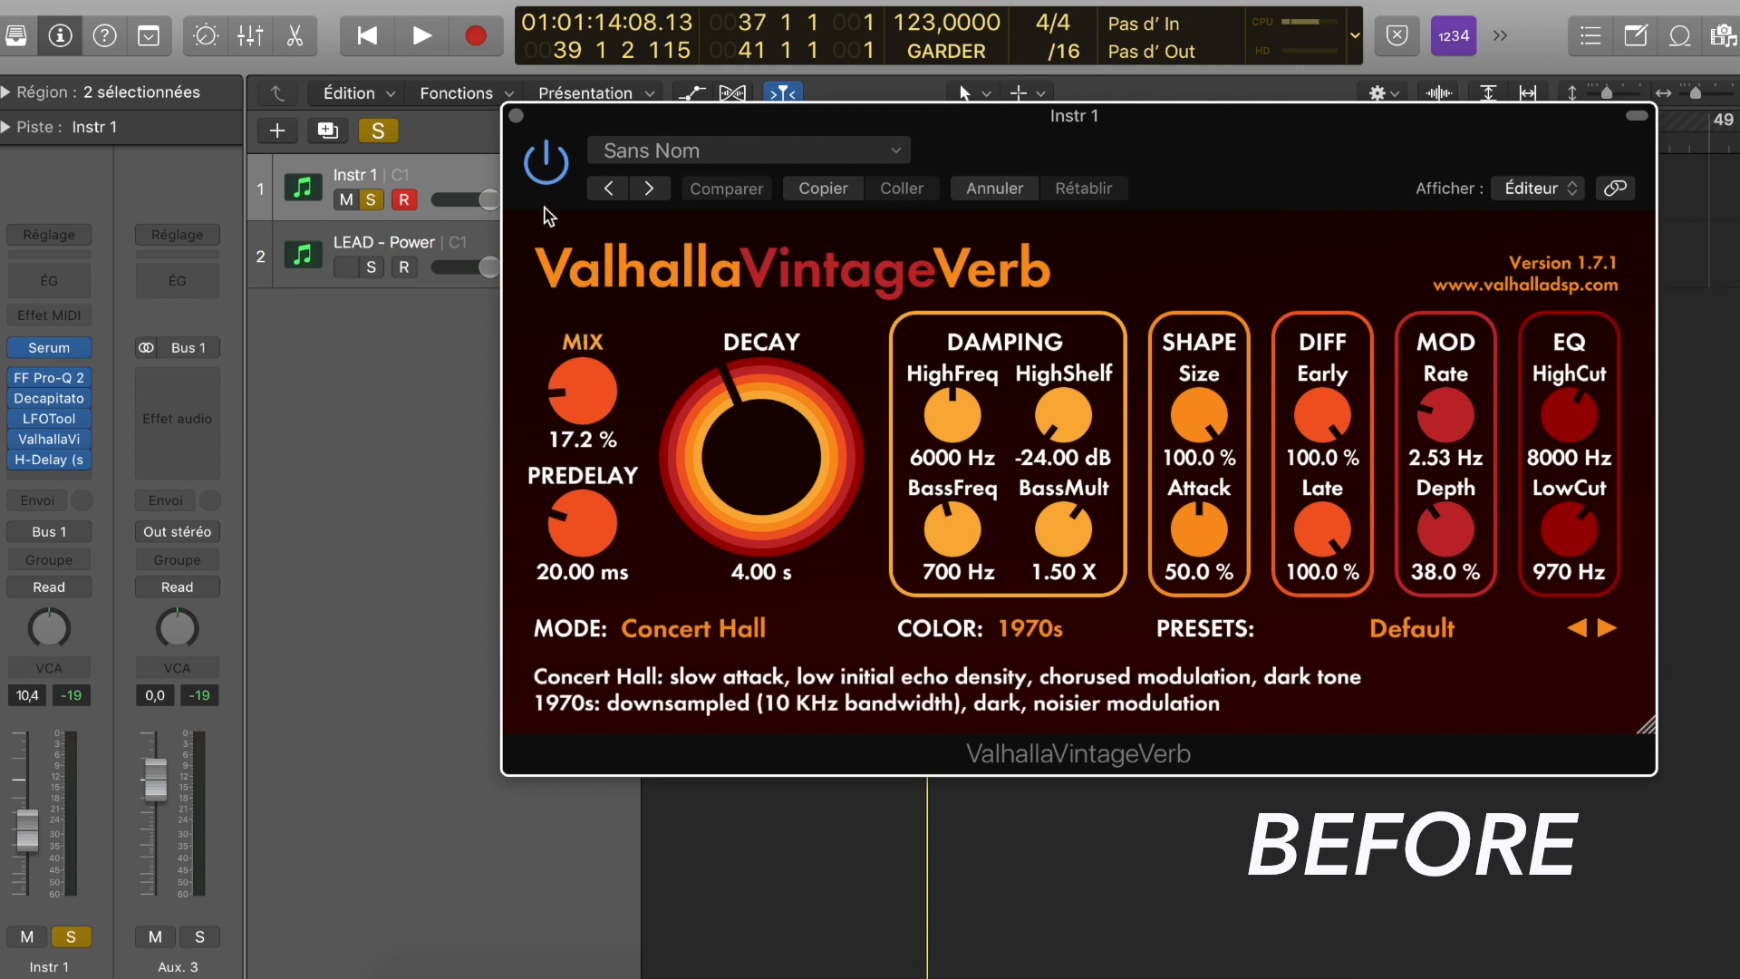
pyautogui.click(515, 115)
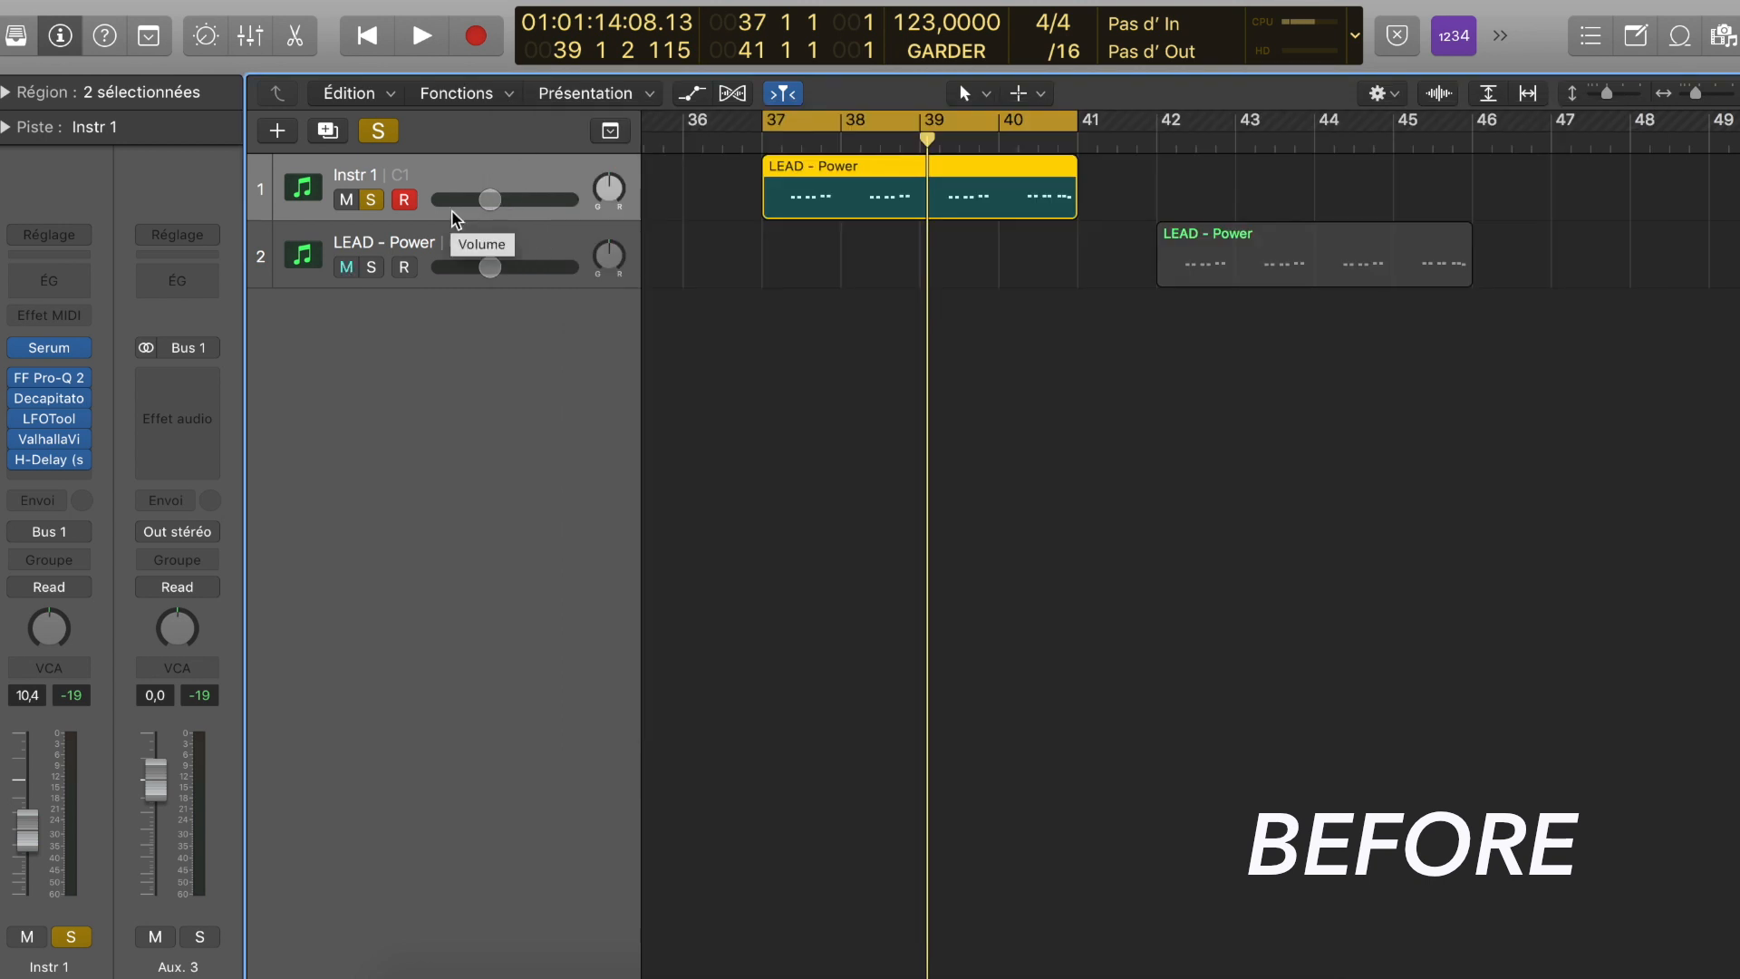
pyautogui.click(370, 201)
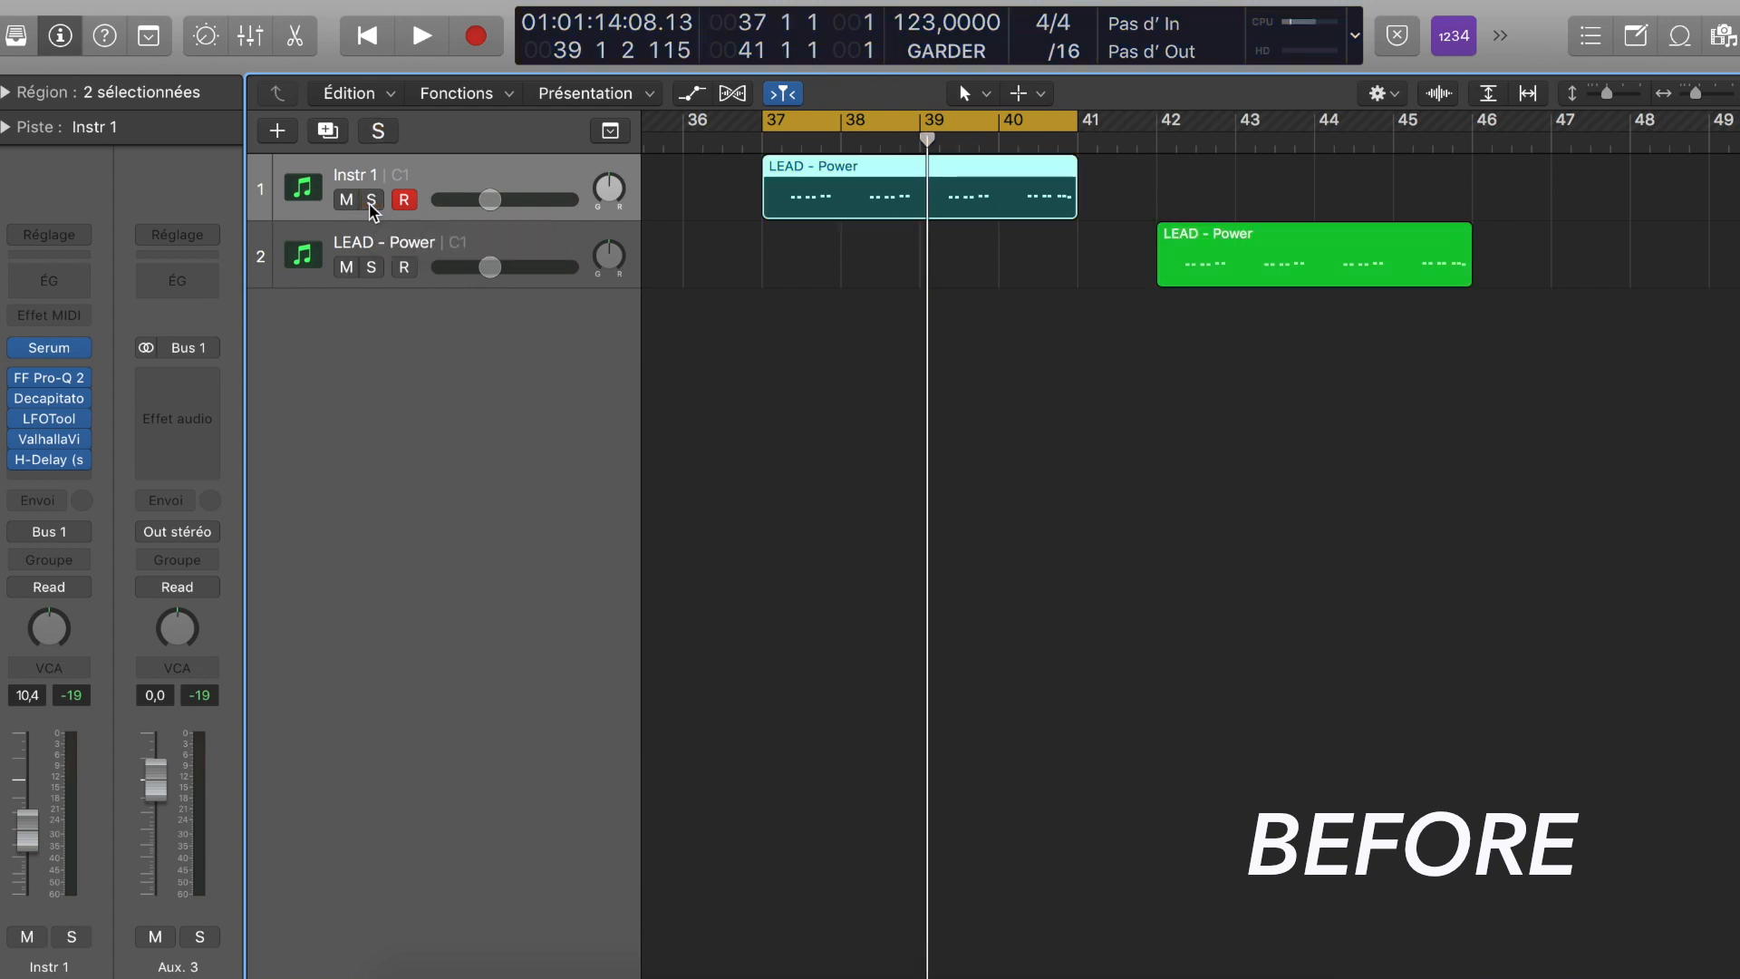
# Step: Examine the H-Delay settings on the Instr 1 channel, including its dry/wet amount, and close the plug-in
pyautogui.click(49, 461)
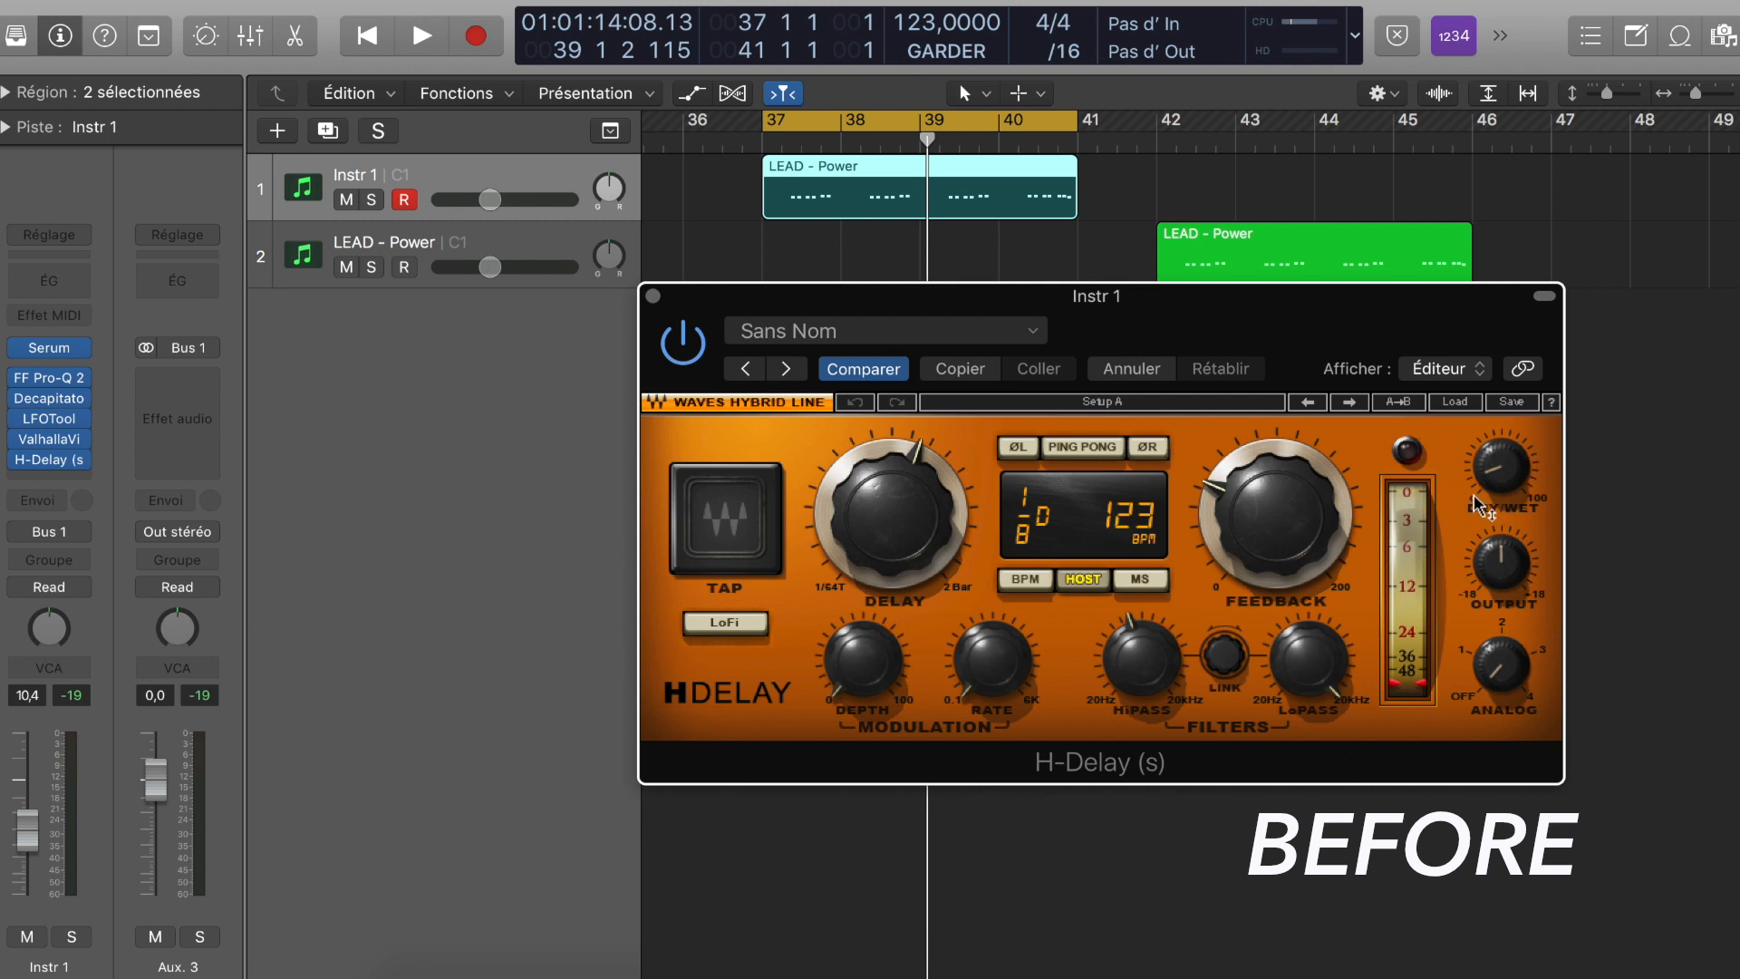
pyautogui.moveTo(1487, 487)
pyautogui.moveTo(689, 296); pyautogui.dragTo(674, 293)
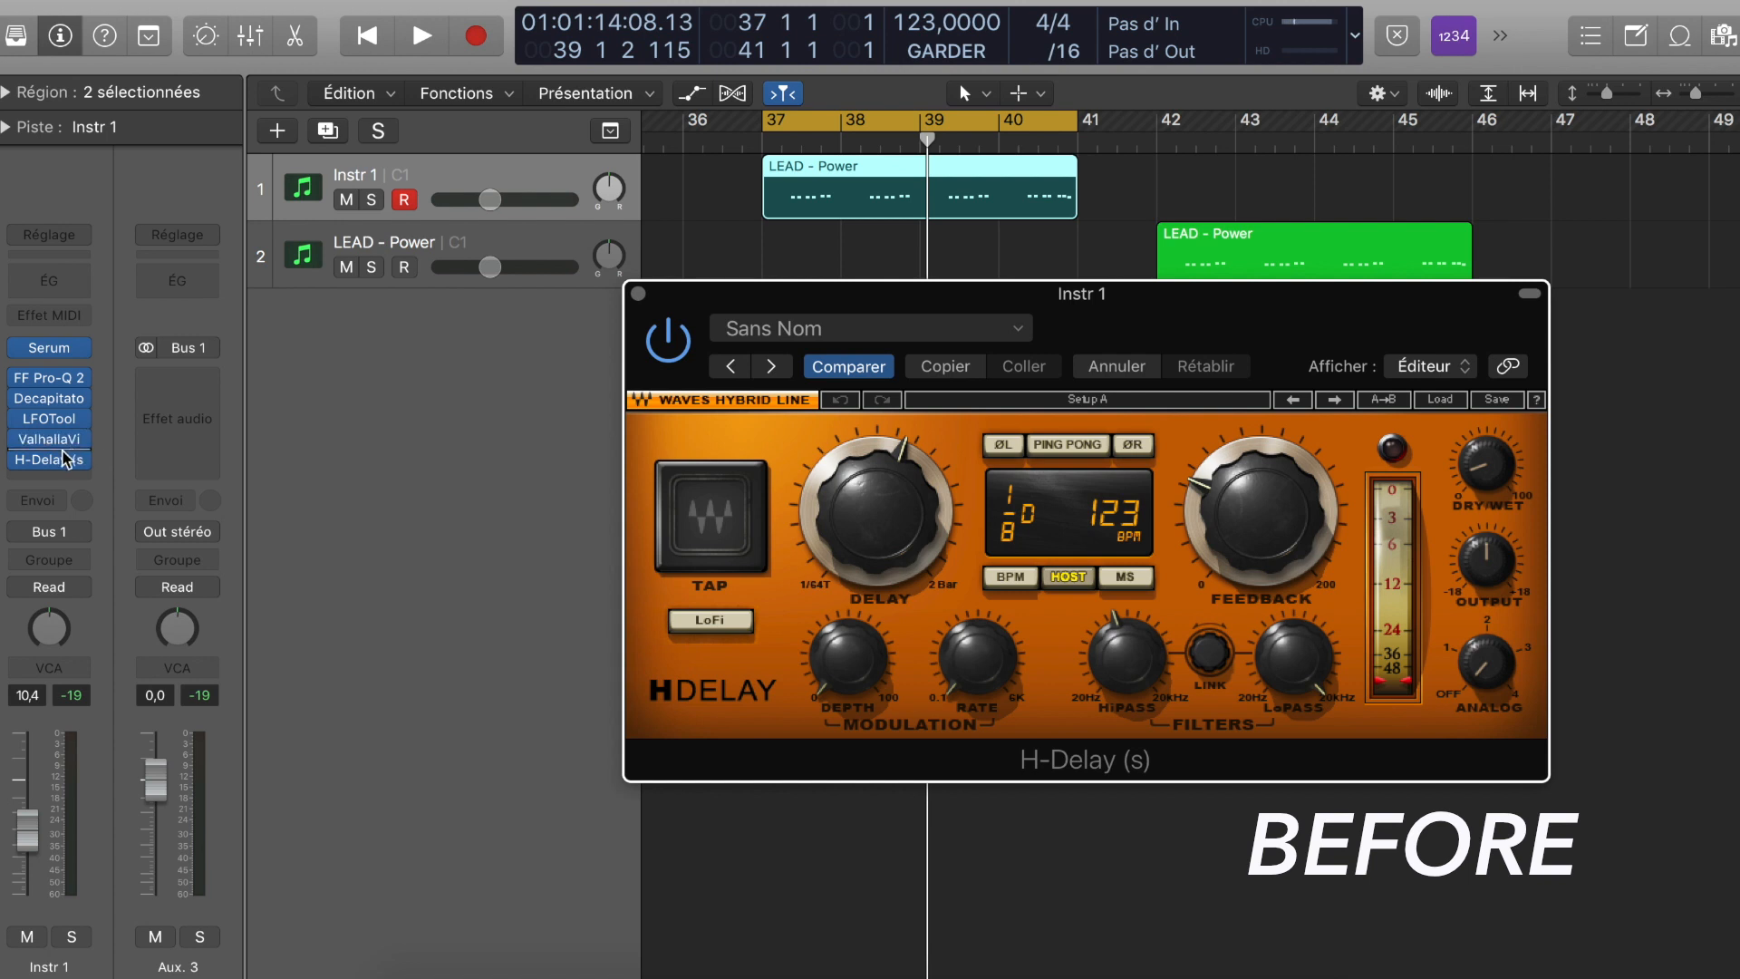
pyautogui.click(638, 293)
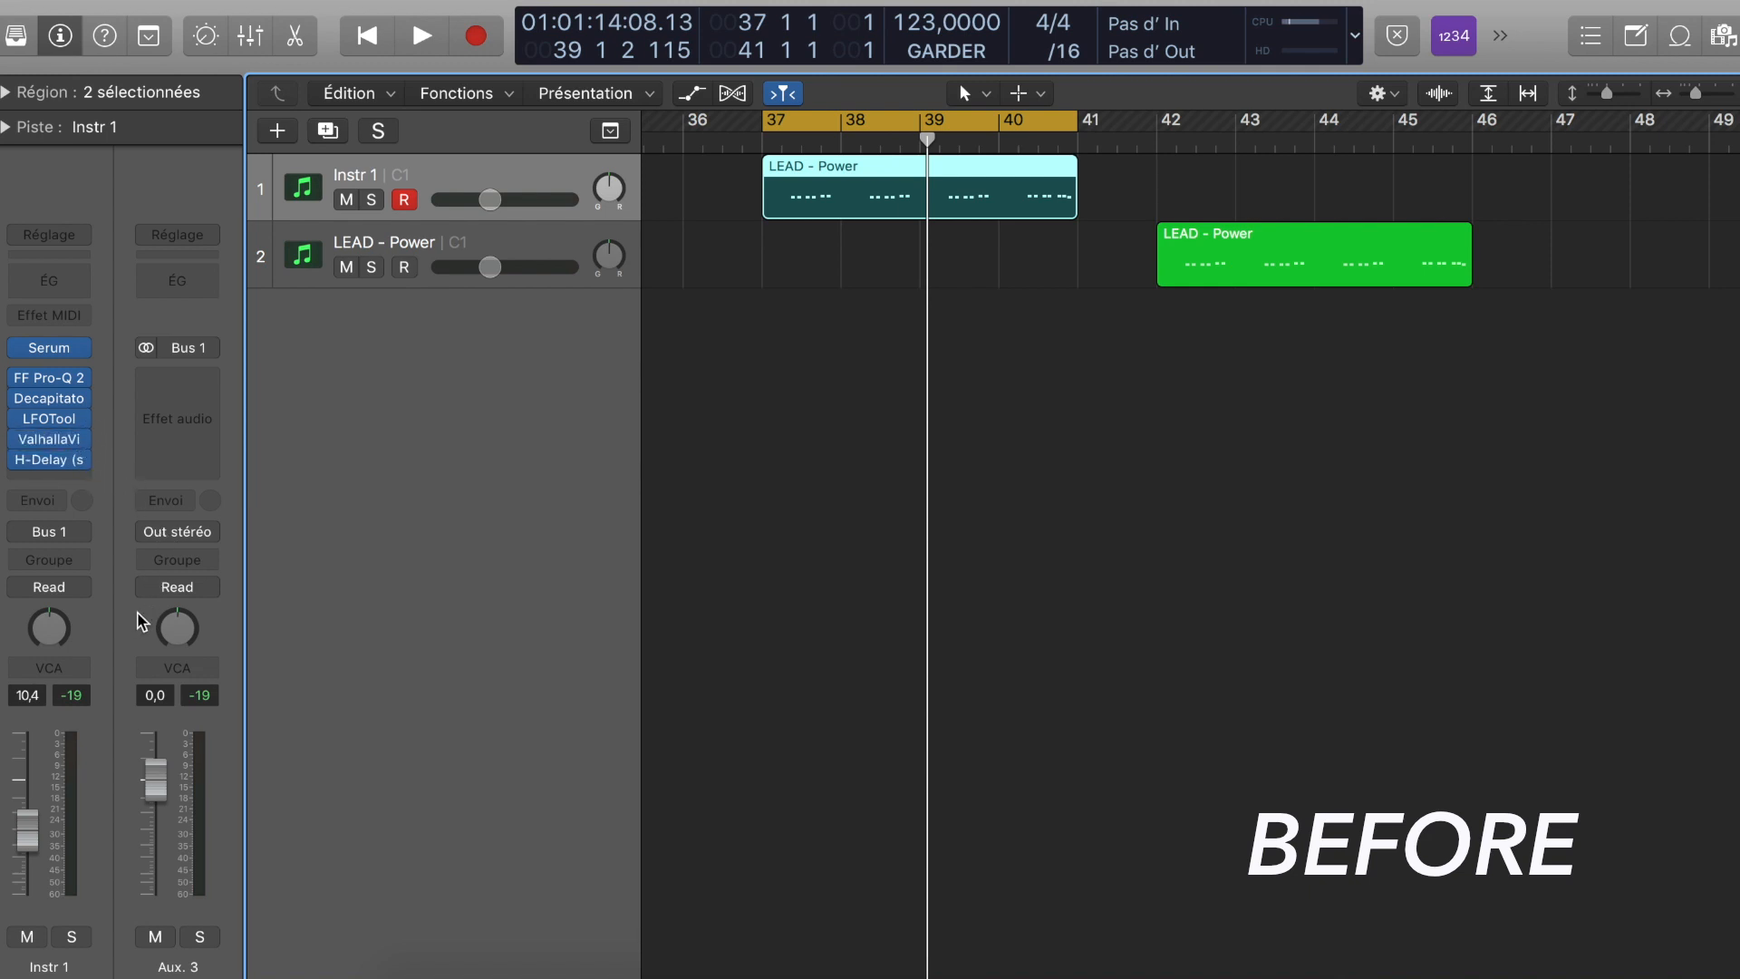
# Step: Set the cycle range from bar 42 to bar 47 and select the LEAD - Power track
pyautogui.click(799, 122)
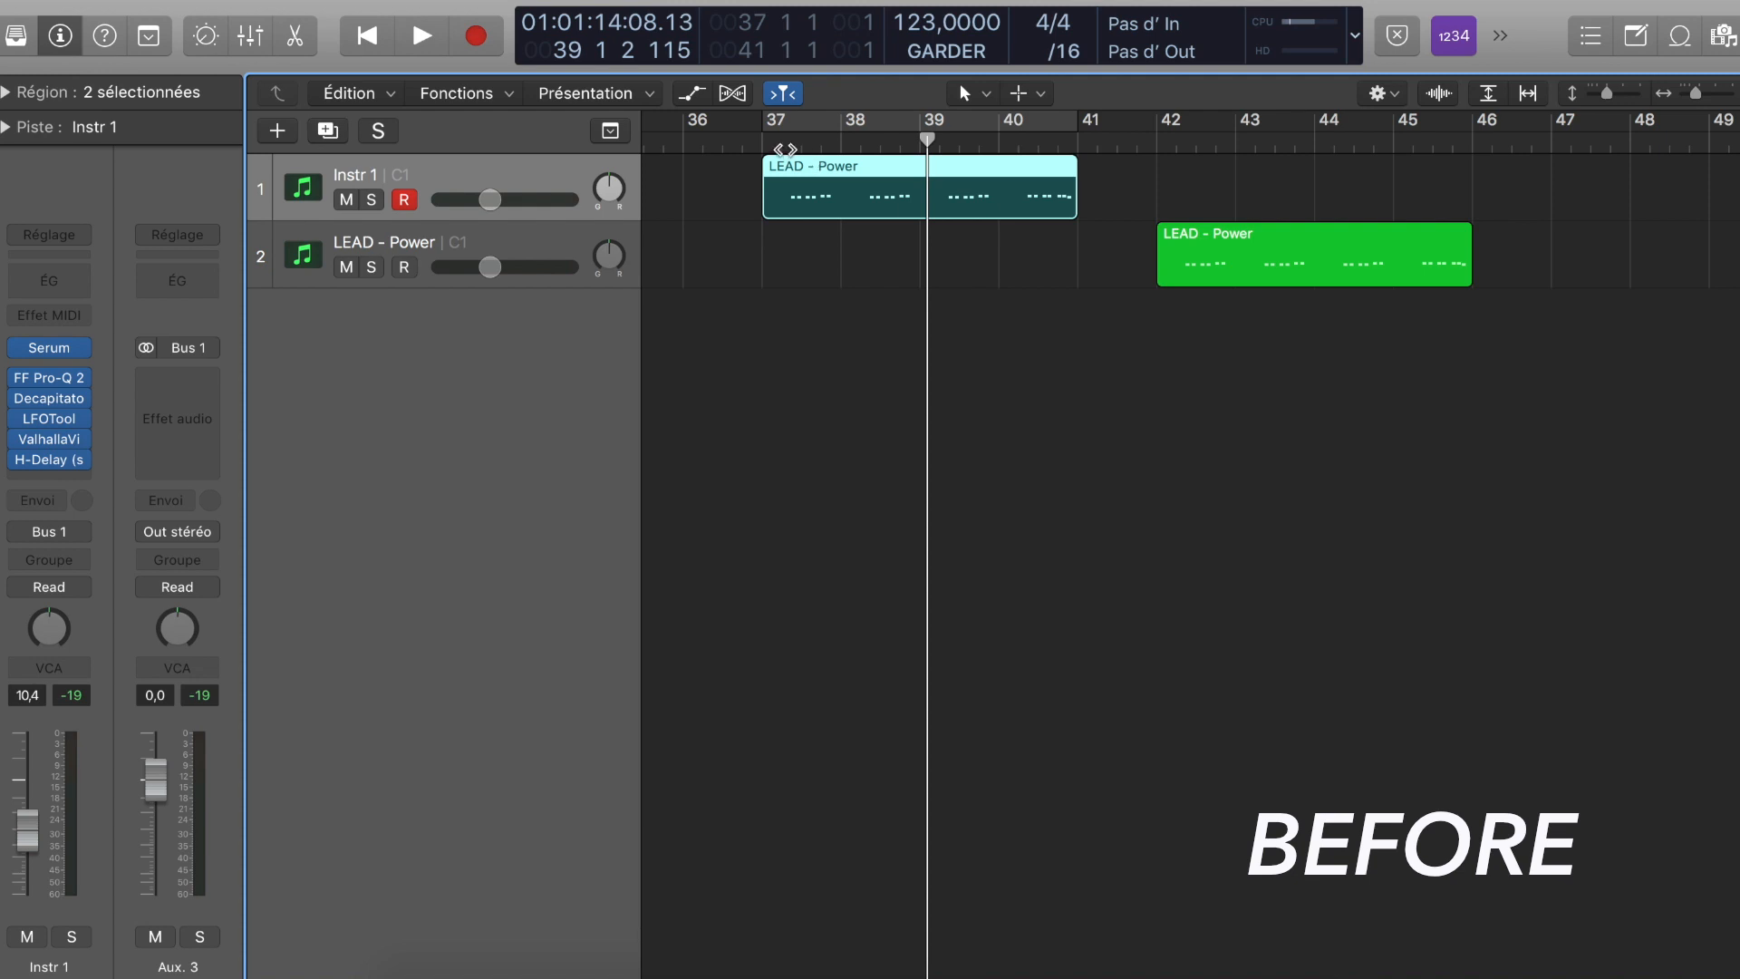
pyautogui.click(763, 143)
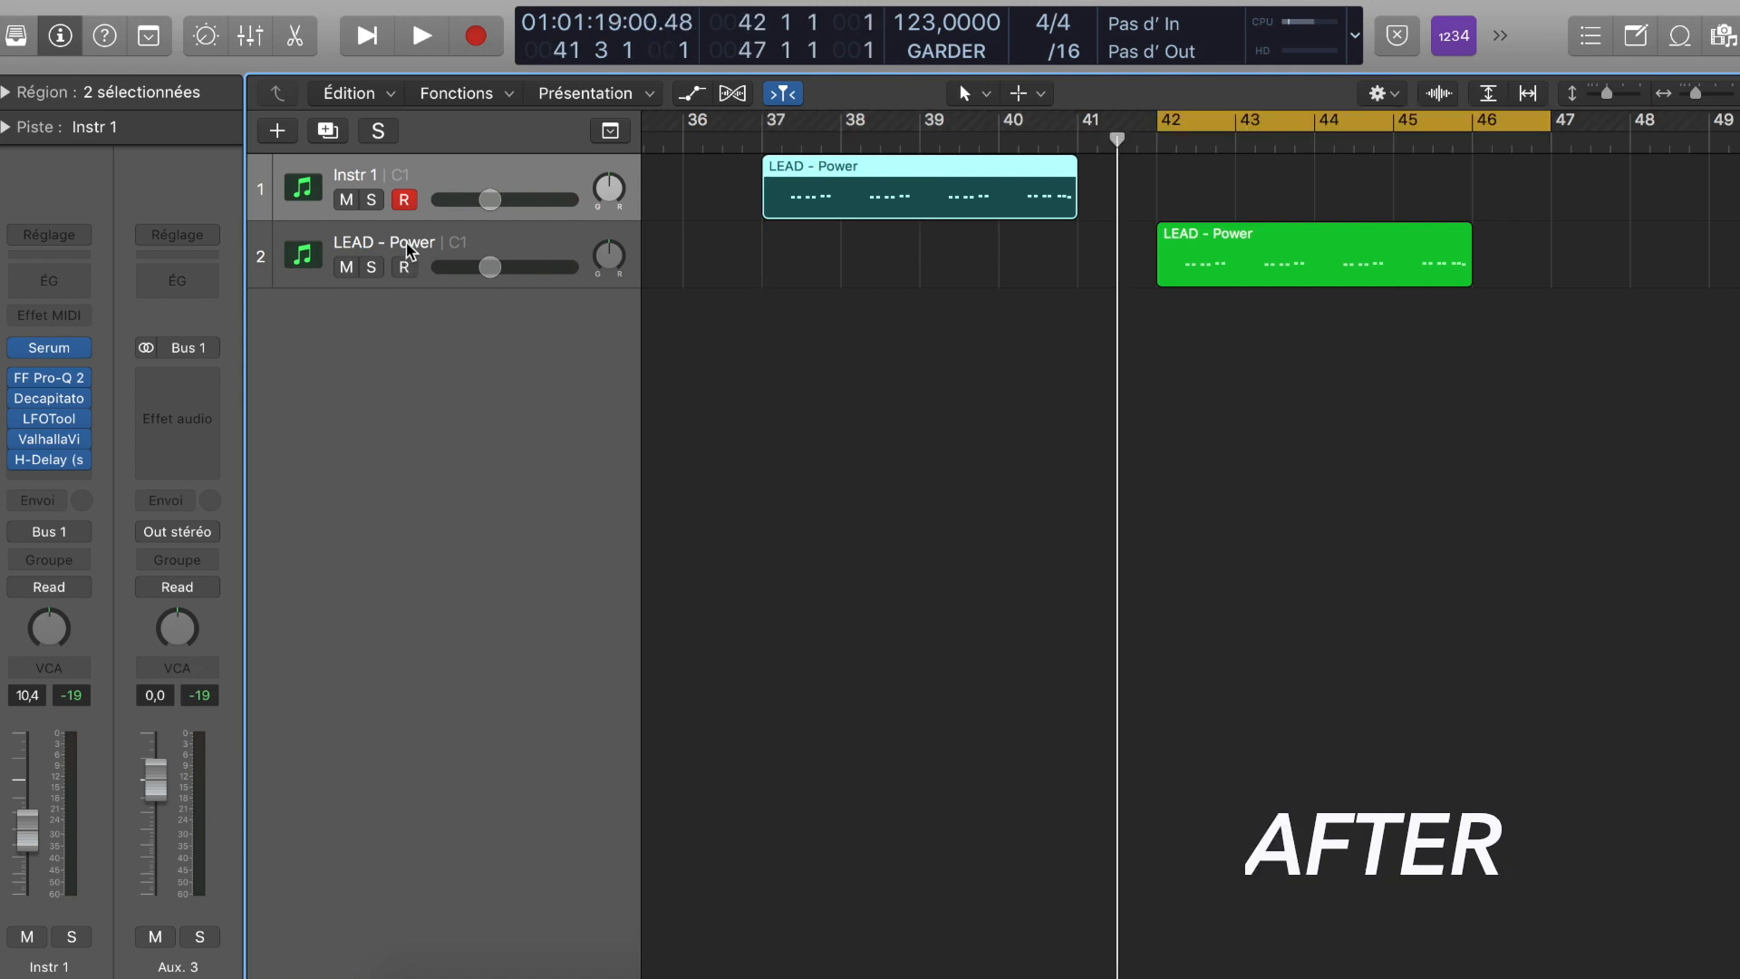
pyautogui.click(408, 232)
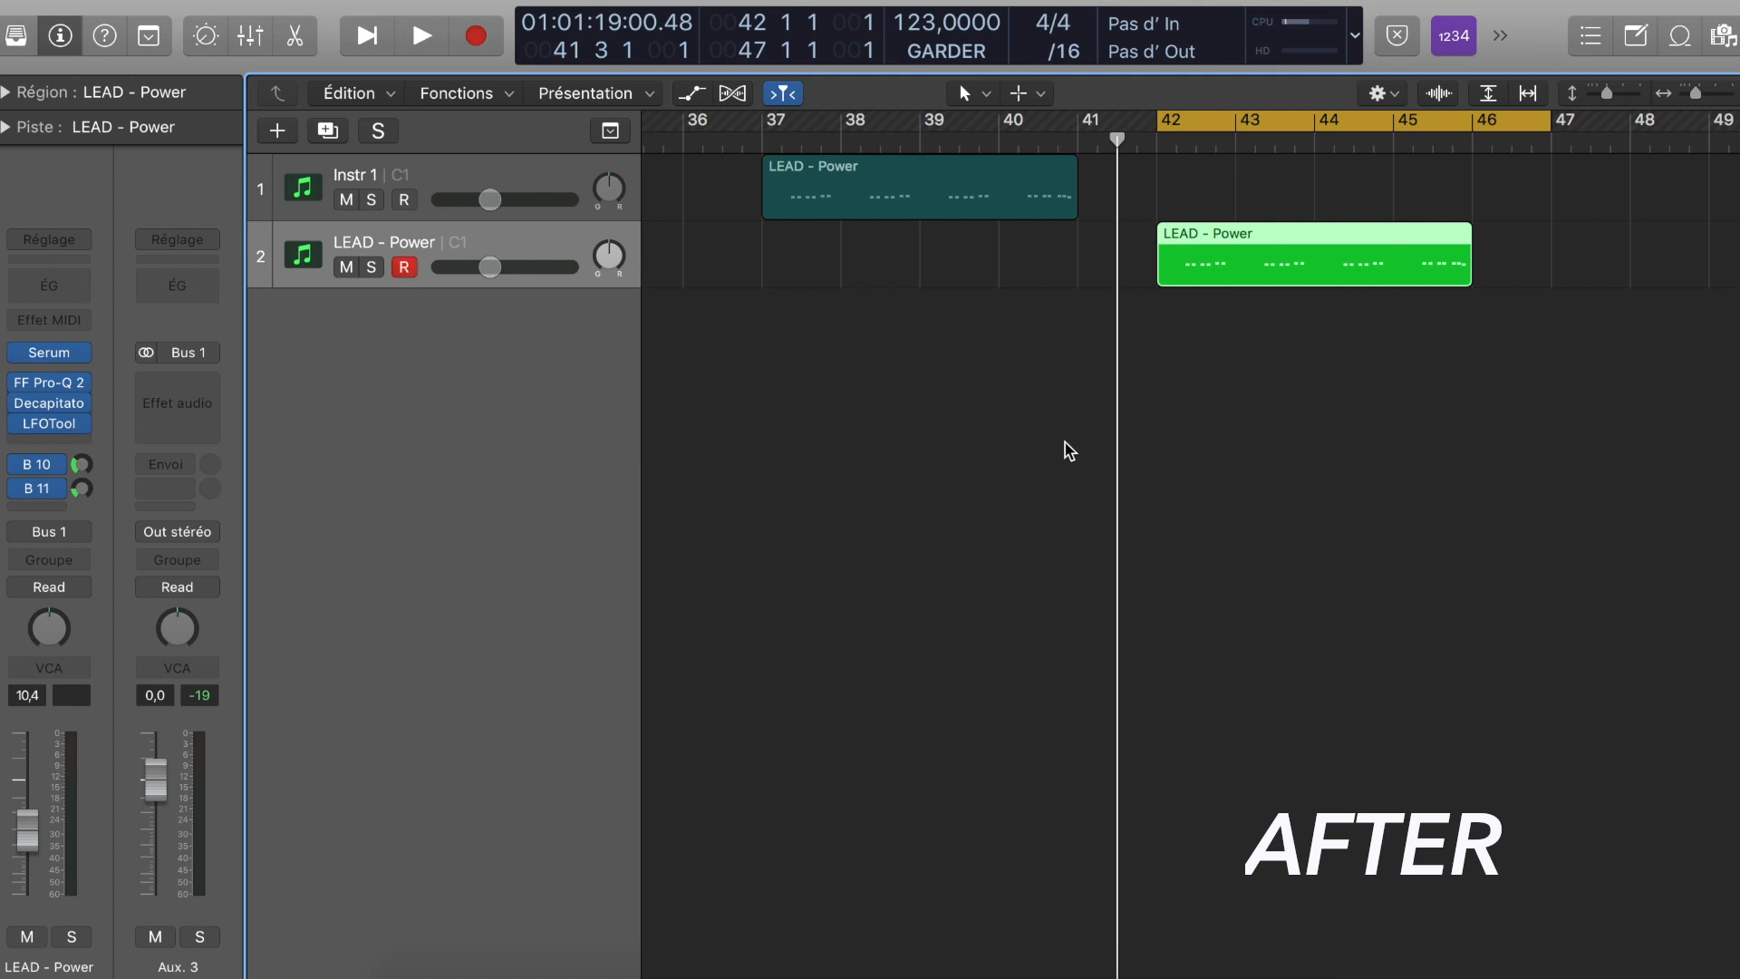
# Step: Play the LEAD - Power region with its B 10 and B 11 sends active, and again with both sends bypassed
pyautogui.press('space')
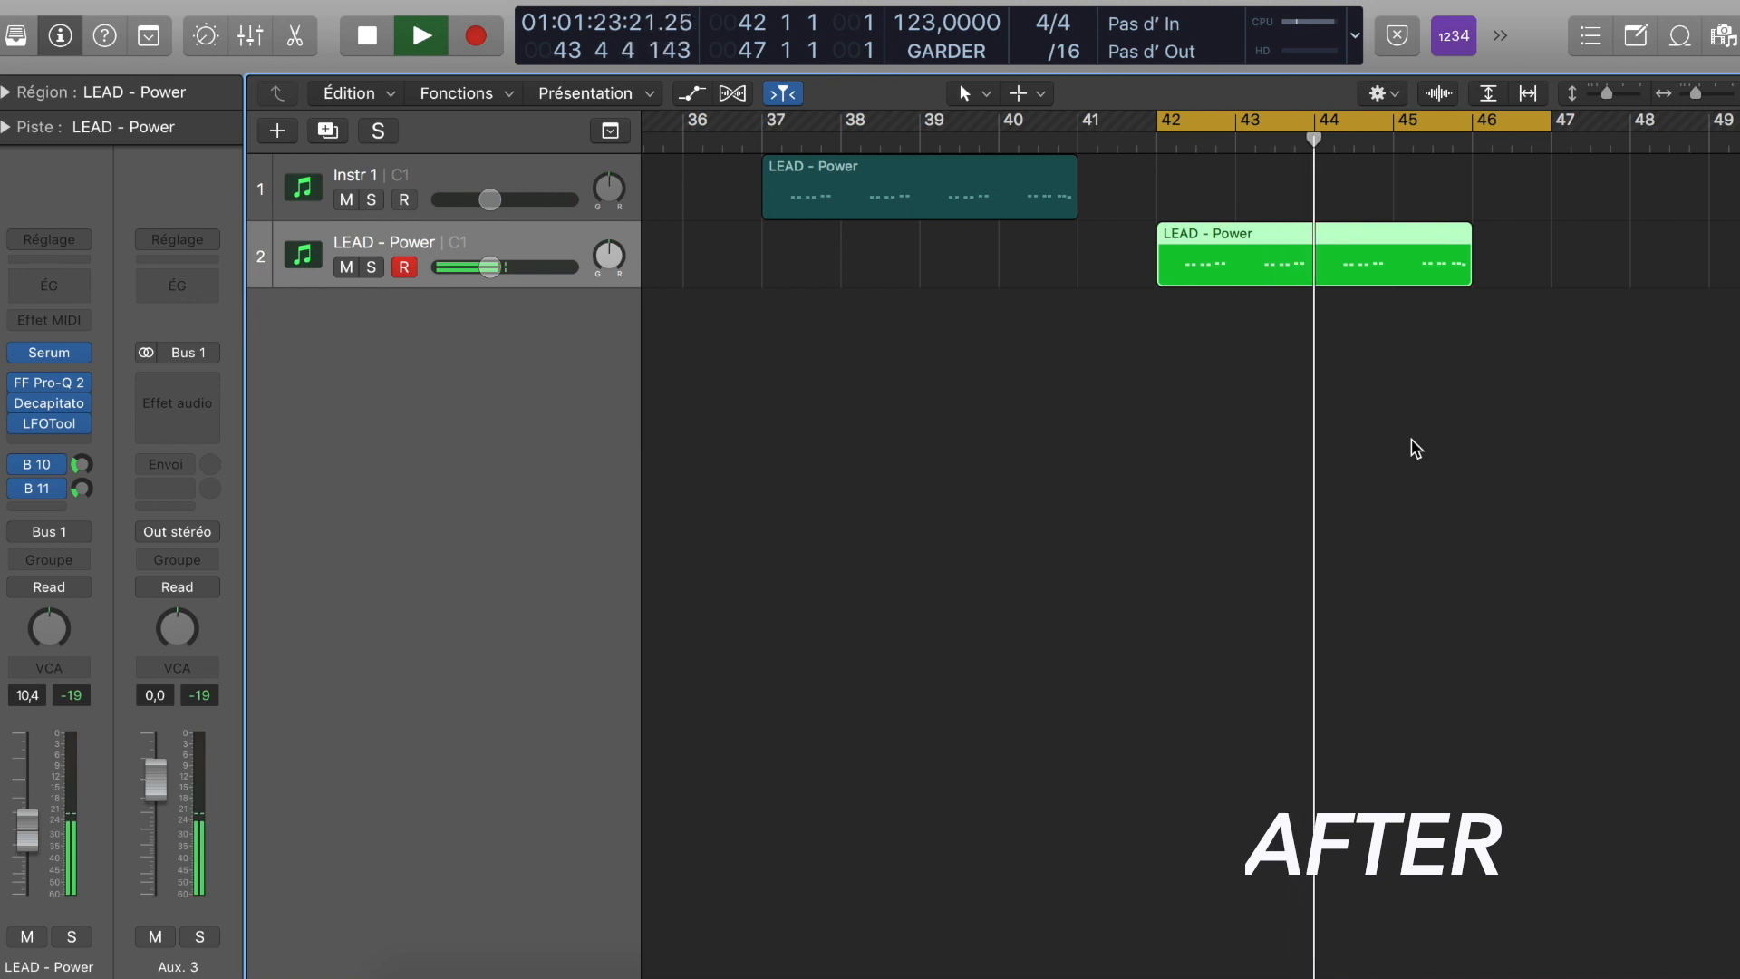
pyautogui.press('space')
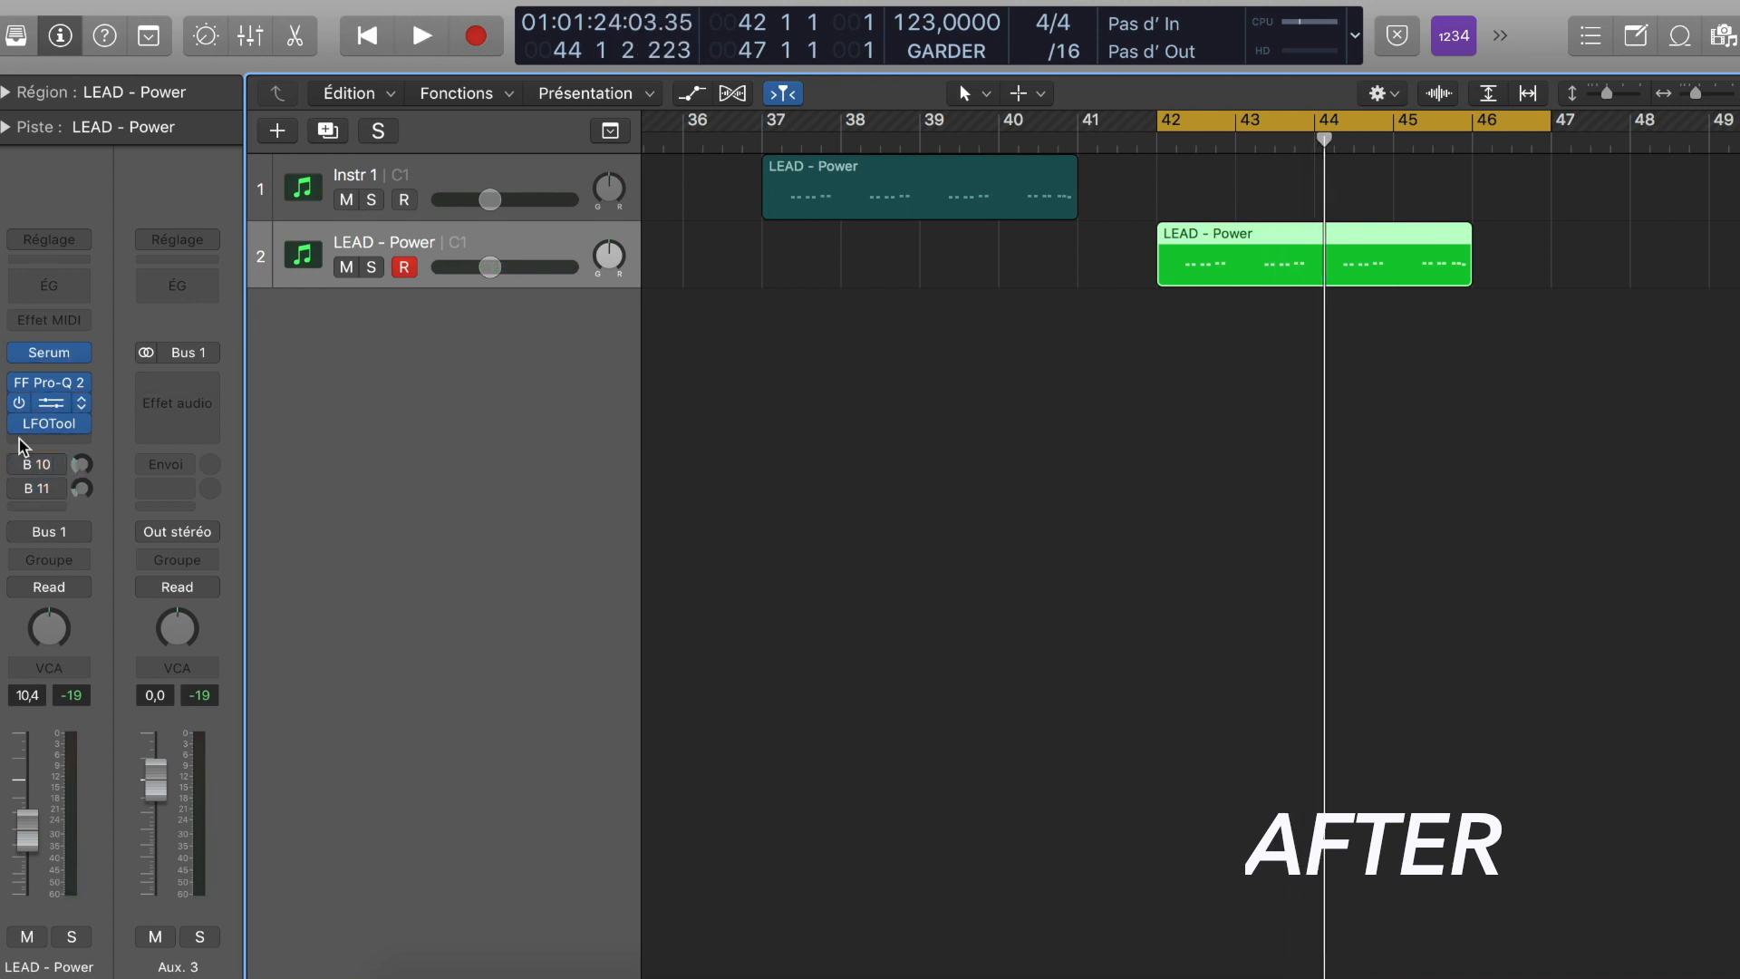
pyautogui.press('space')
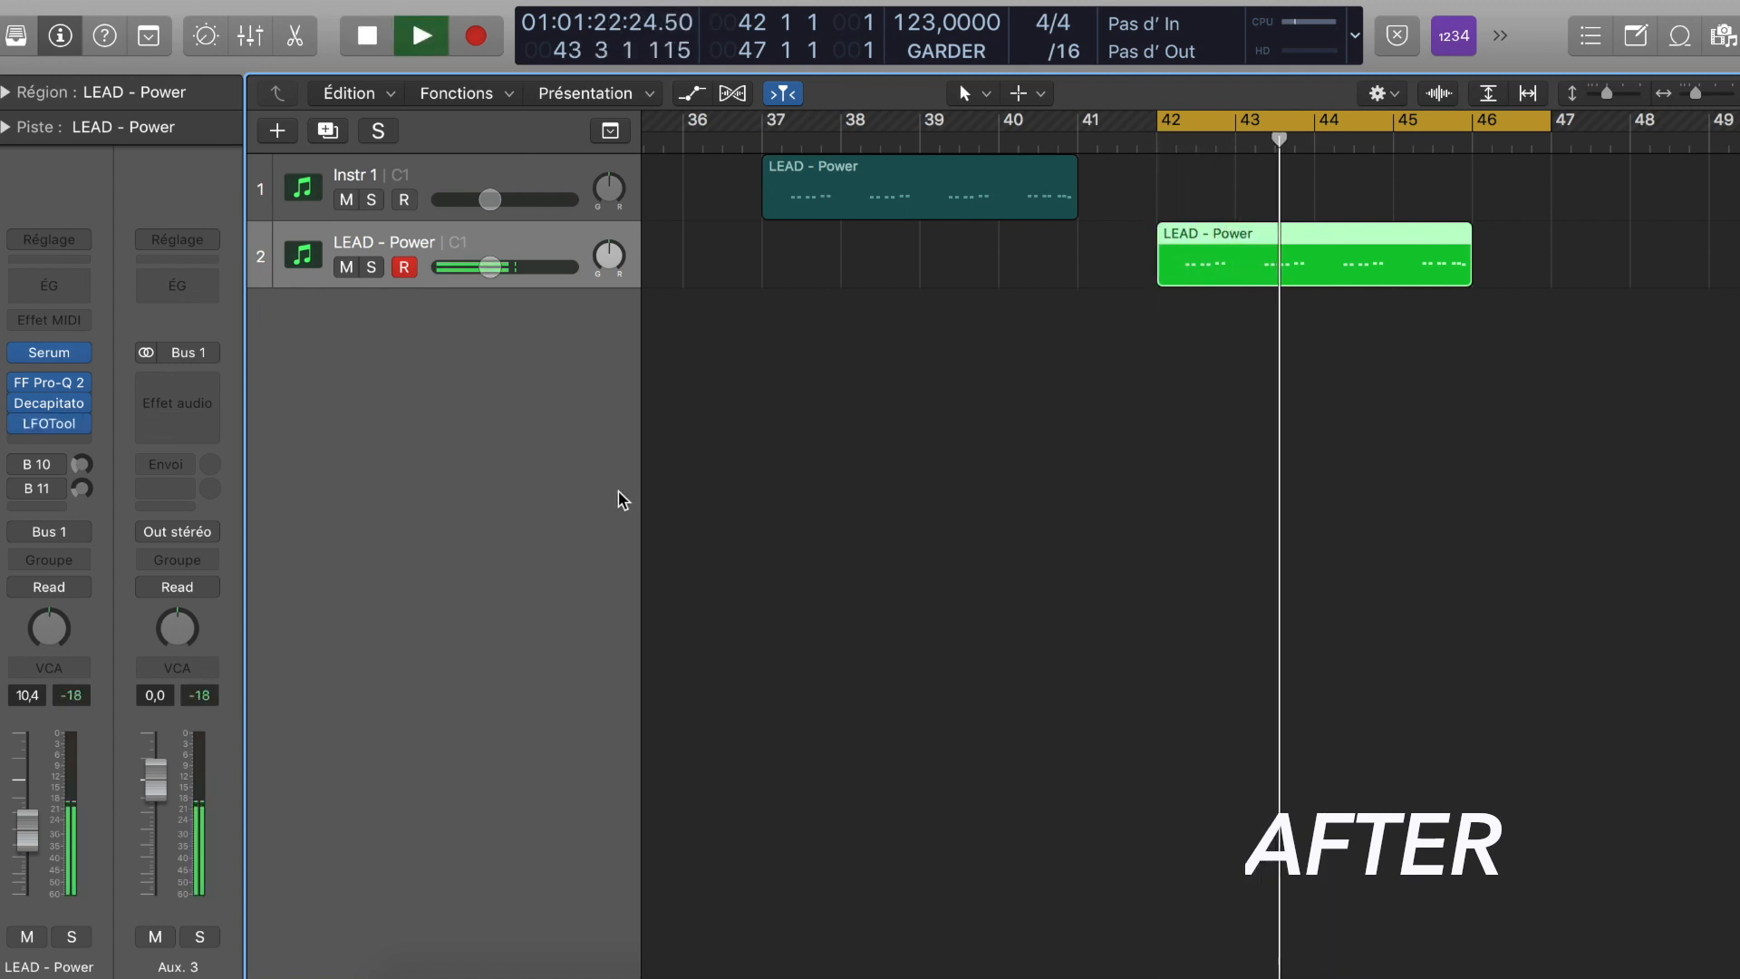
pyautogui.press('space')
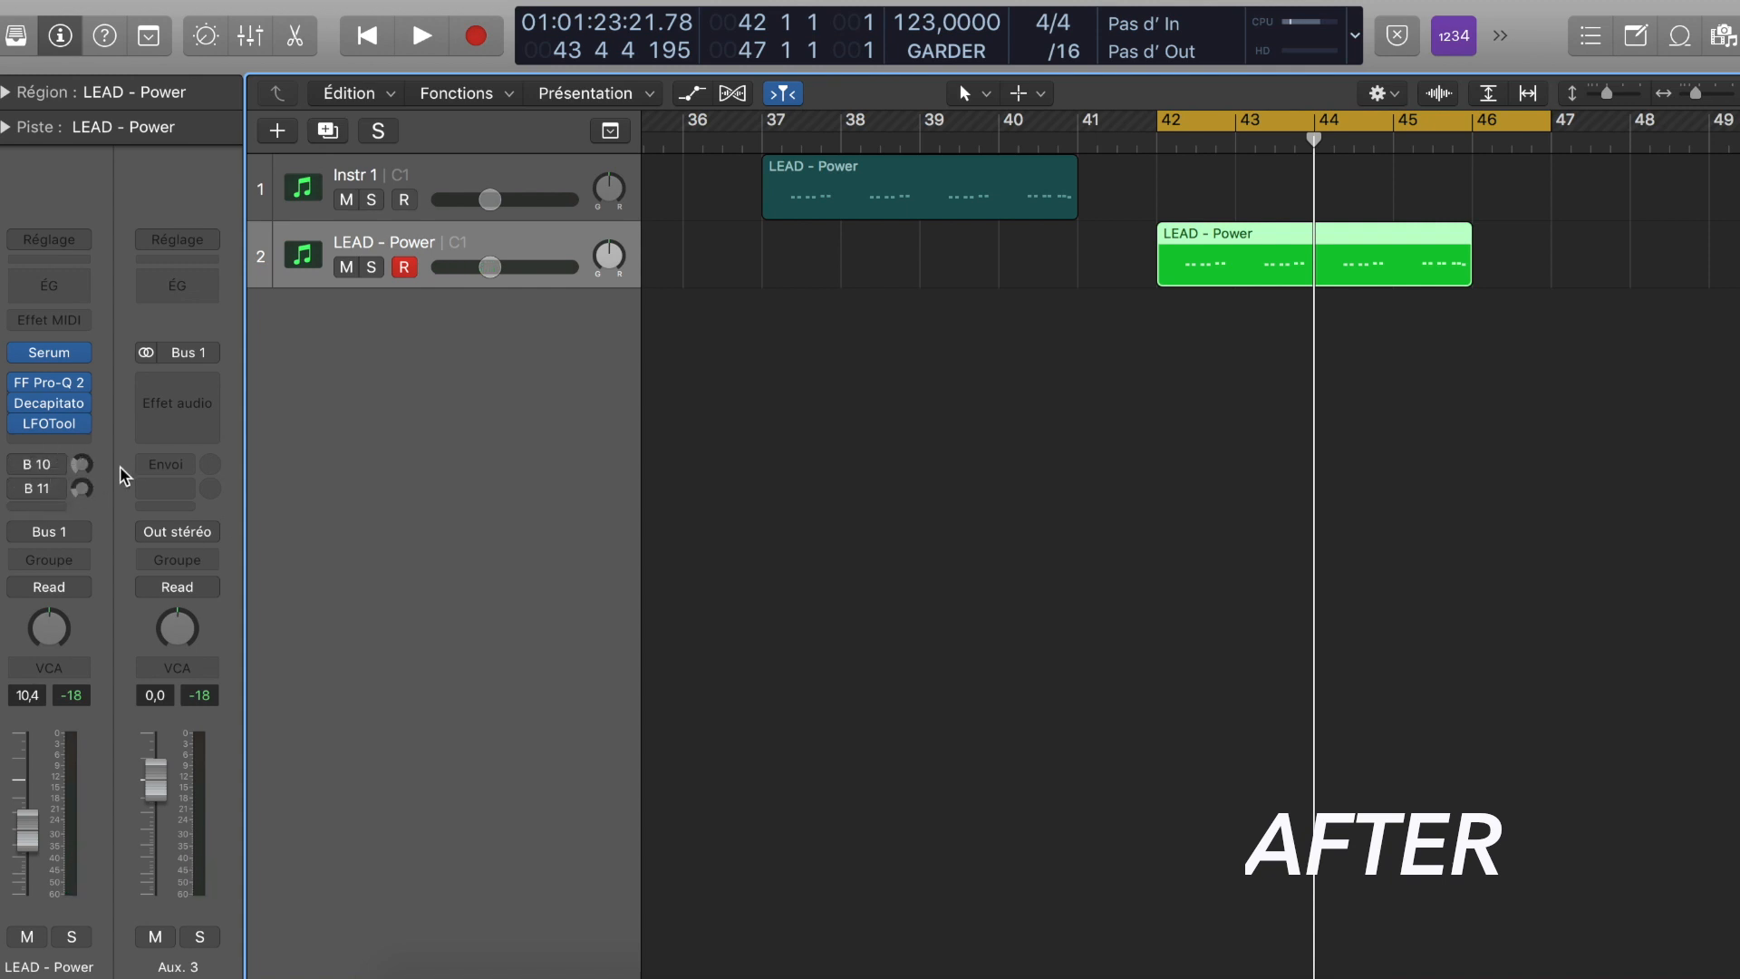
# Step: Switch the B 10 reverb send of the LEAD - Power channel back on
pyautogui.click(53, 464)
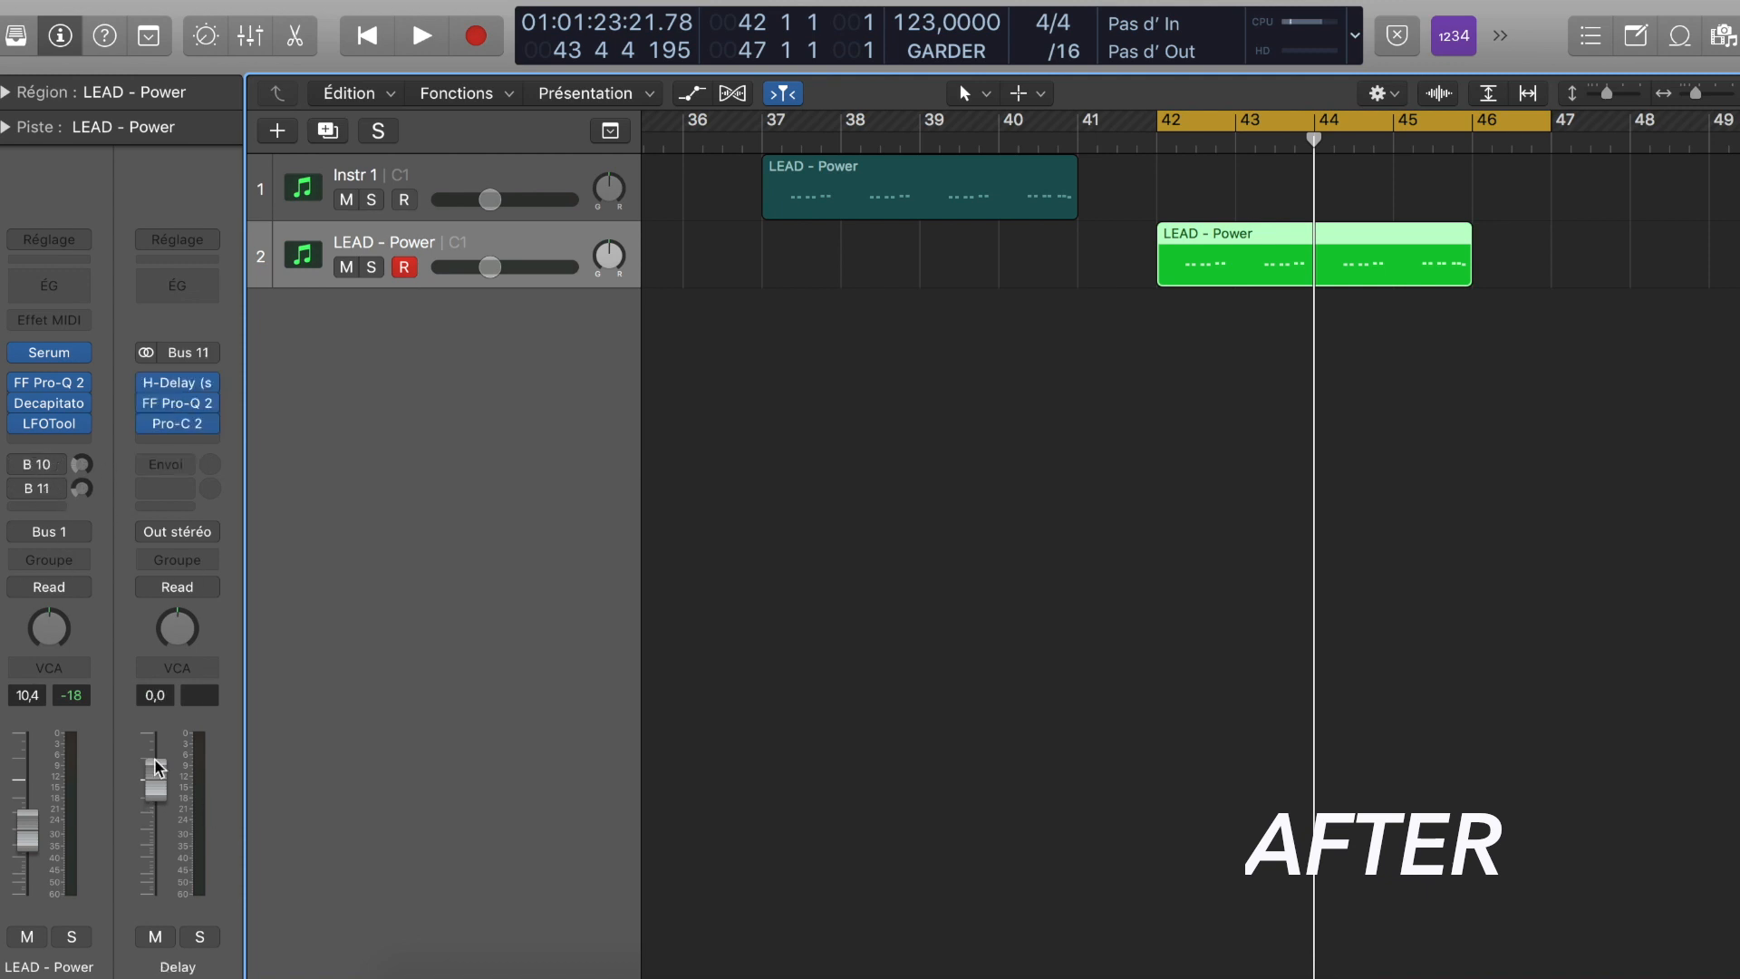
pyautogui.click(36, 464)
pyautogui.moveTo(148, 423); pyautogui.dragTo(149, 404)
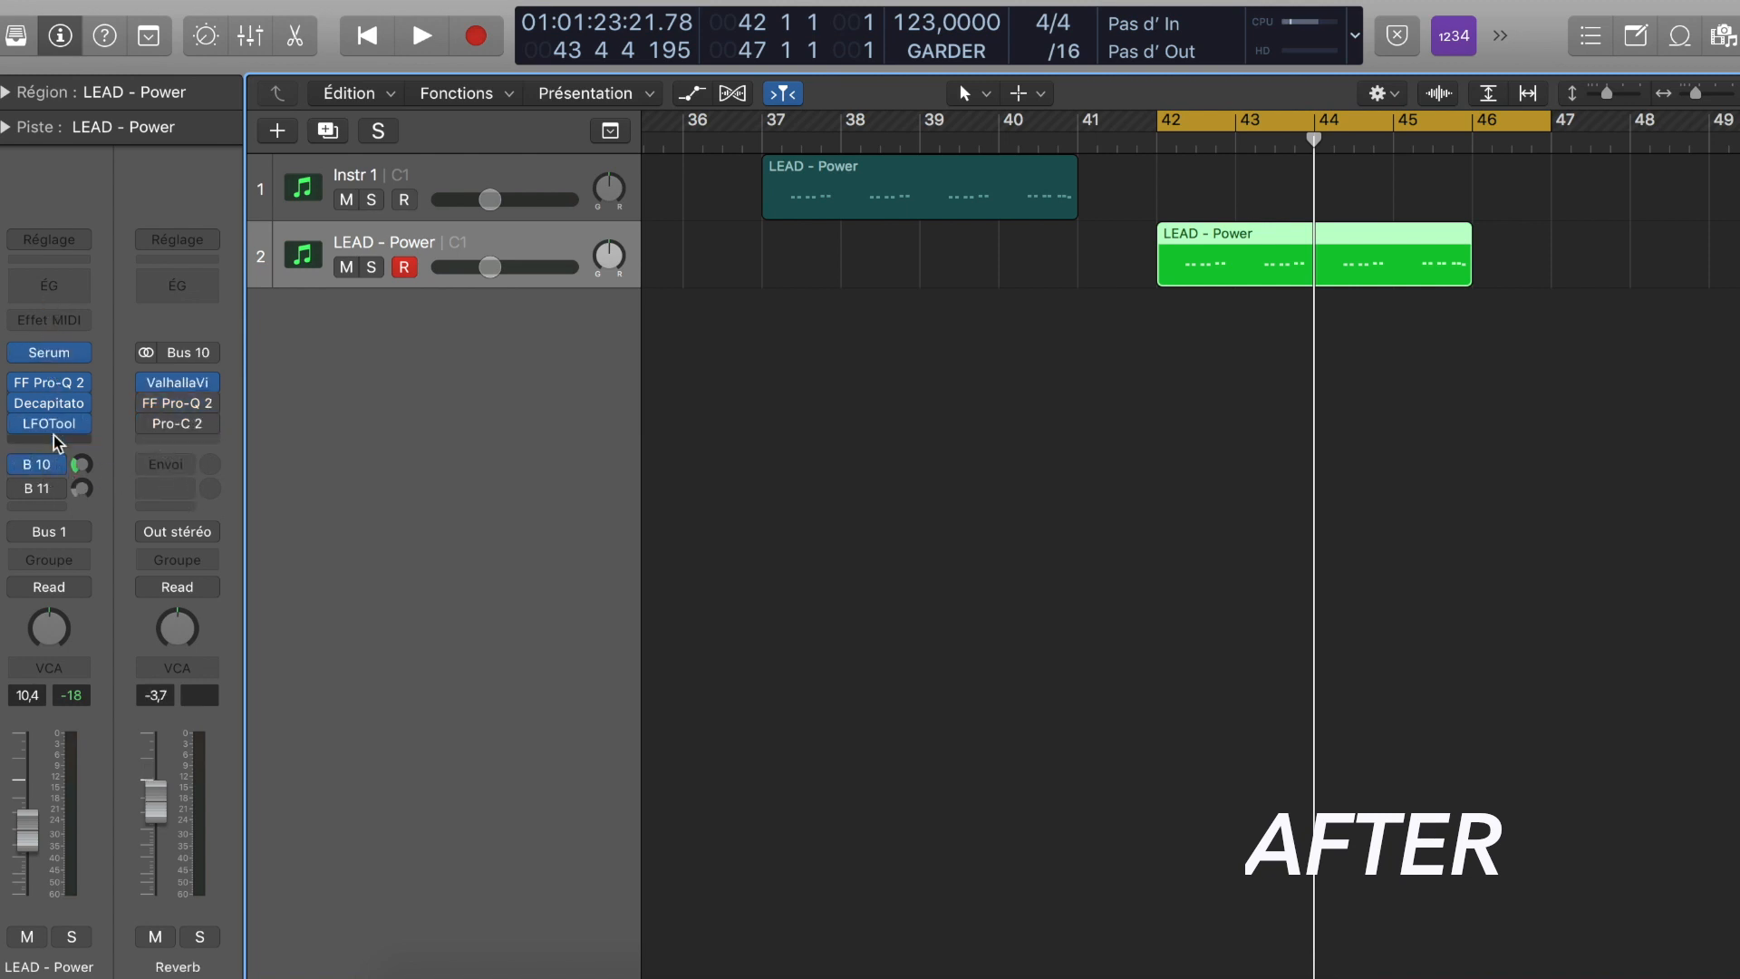
pyautogui.moveTo(40, 469)
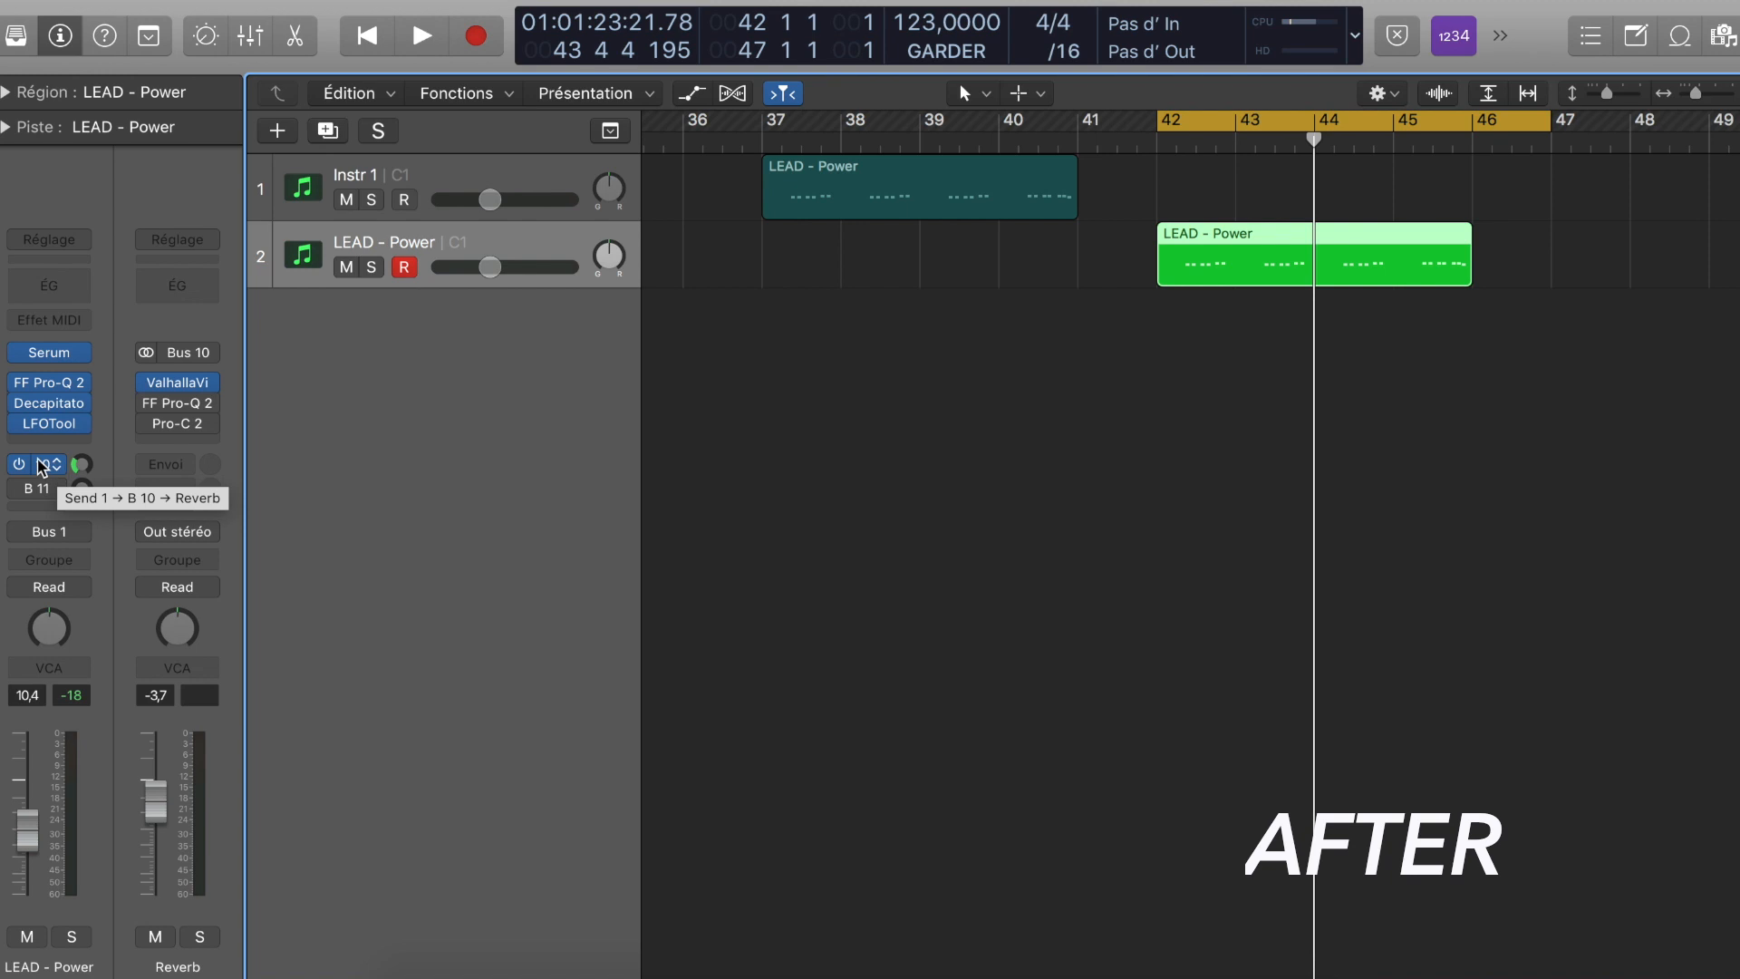
# Step: Examine the ValhallaVintageVerb settings on the Reverb bus and listen to that bus temporarily soloed
pyautogui.click(173, 385)
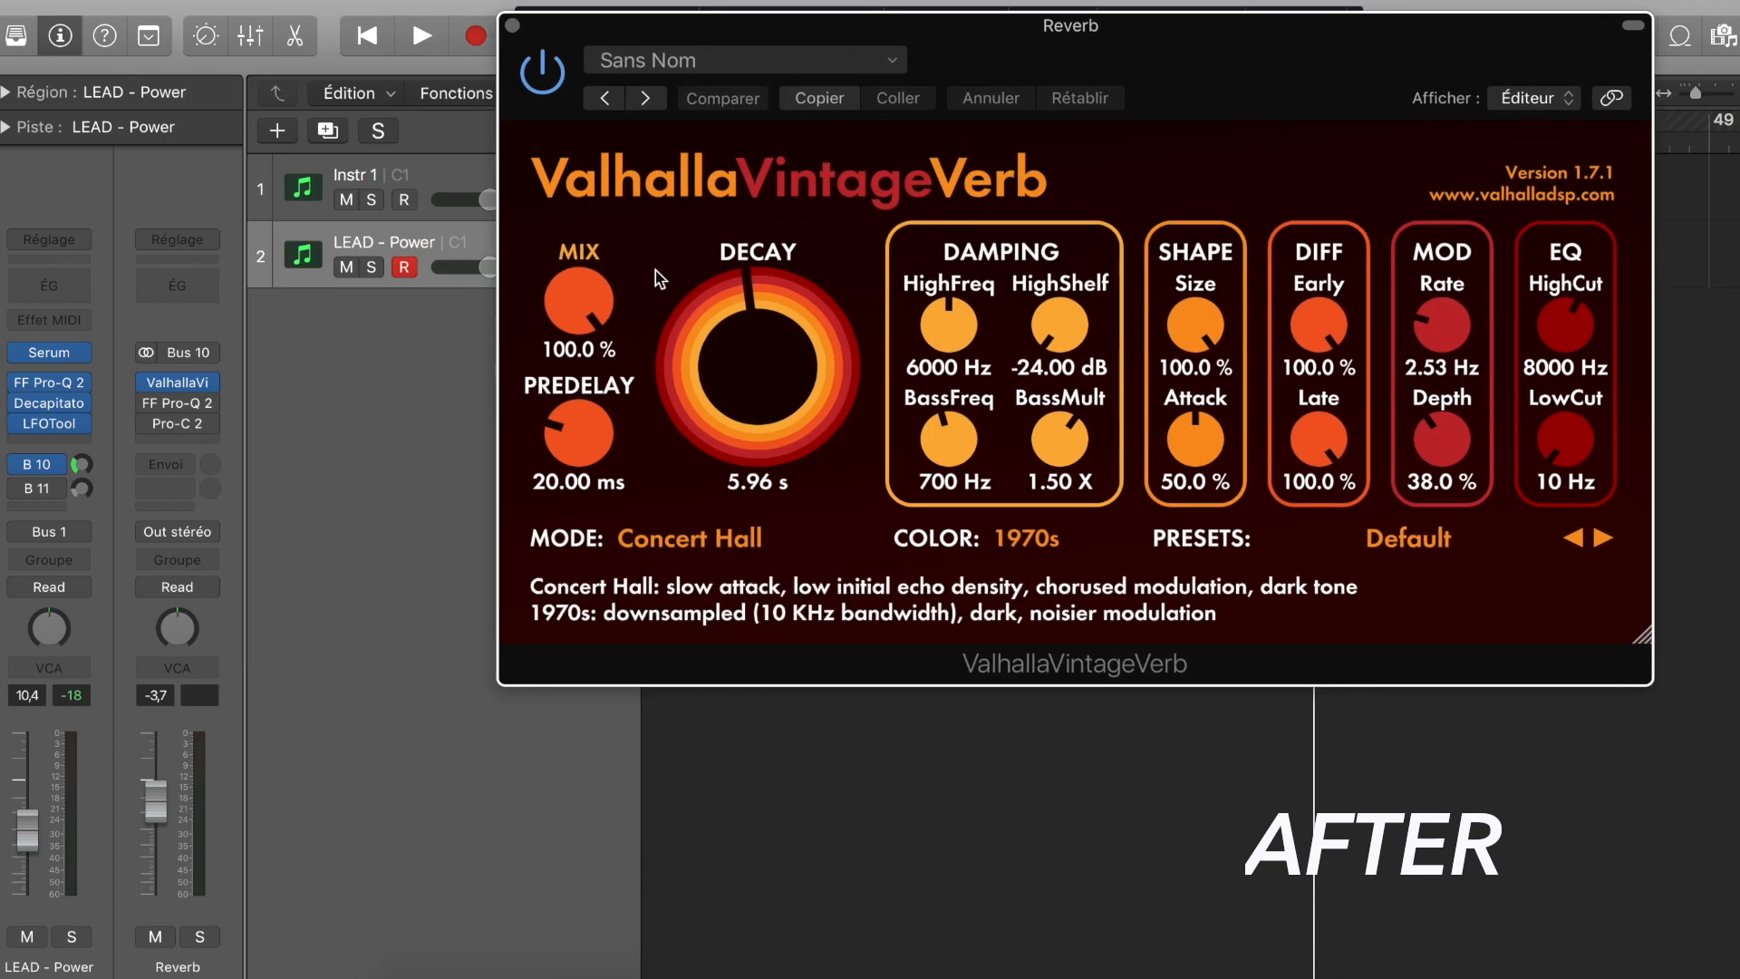
pyautogui.click(199, 937)
pyautogui.moveTo(638, 29); pyautogui.dragTo(484, 315)
pyautogui.press('space')
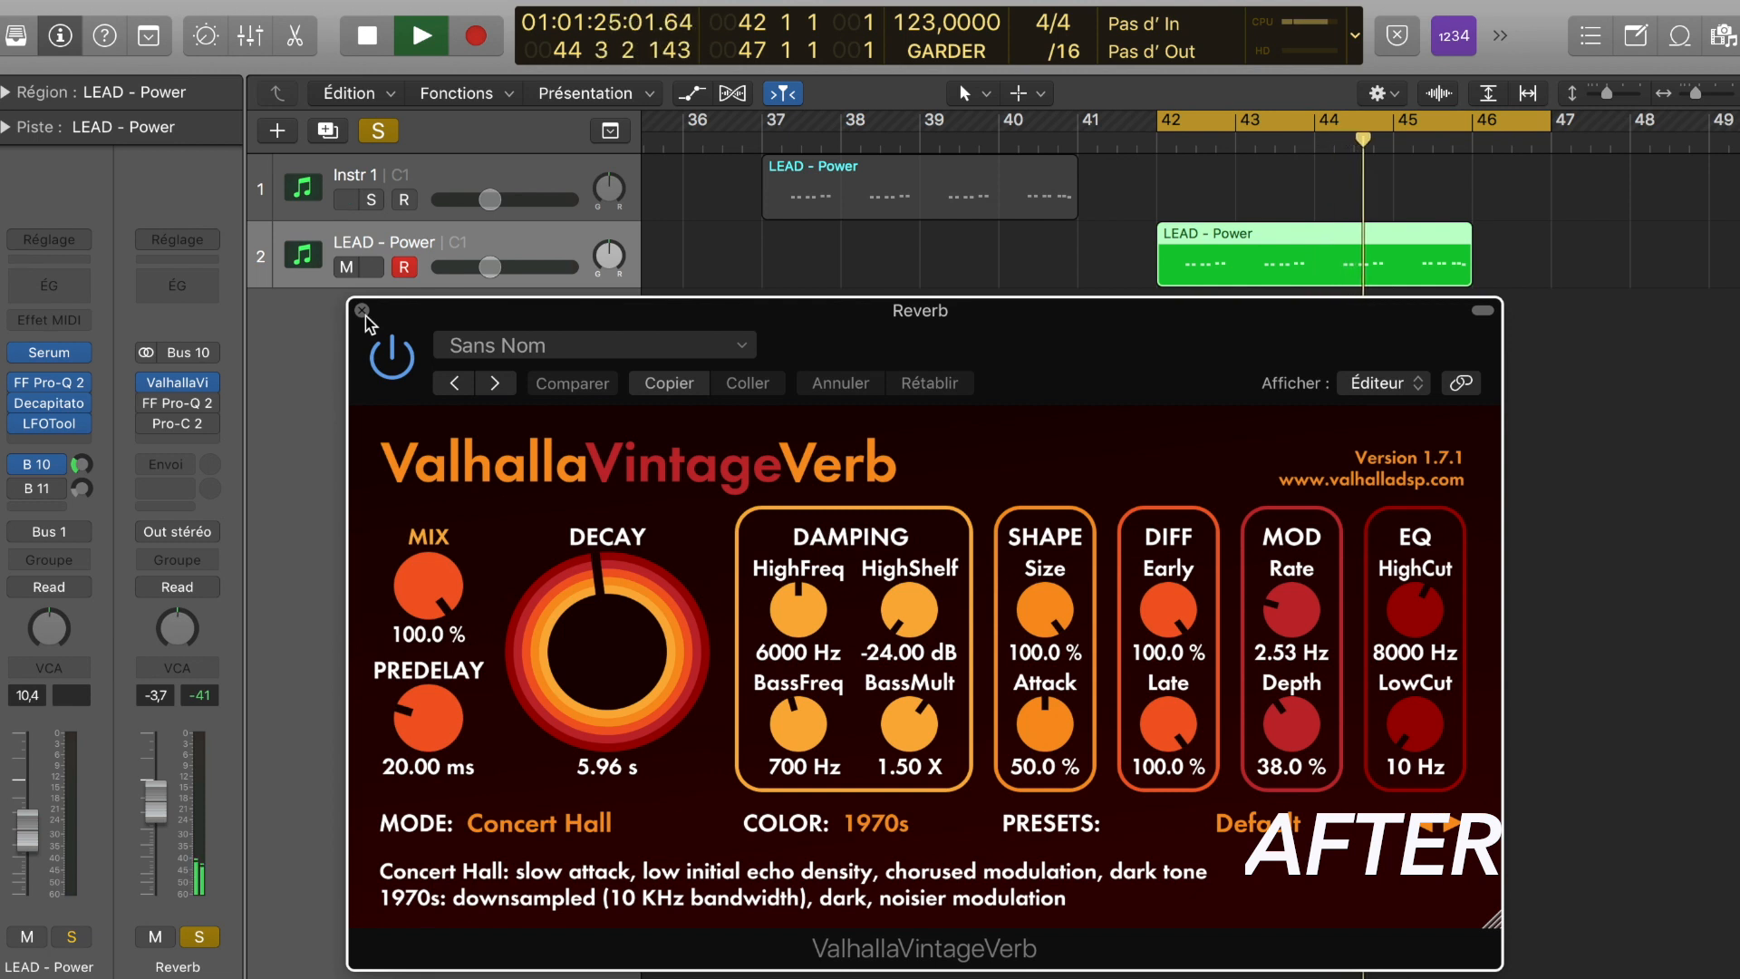
pyautogui.press('space')
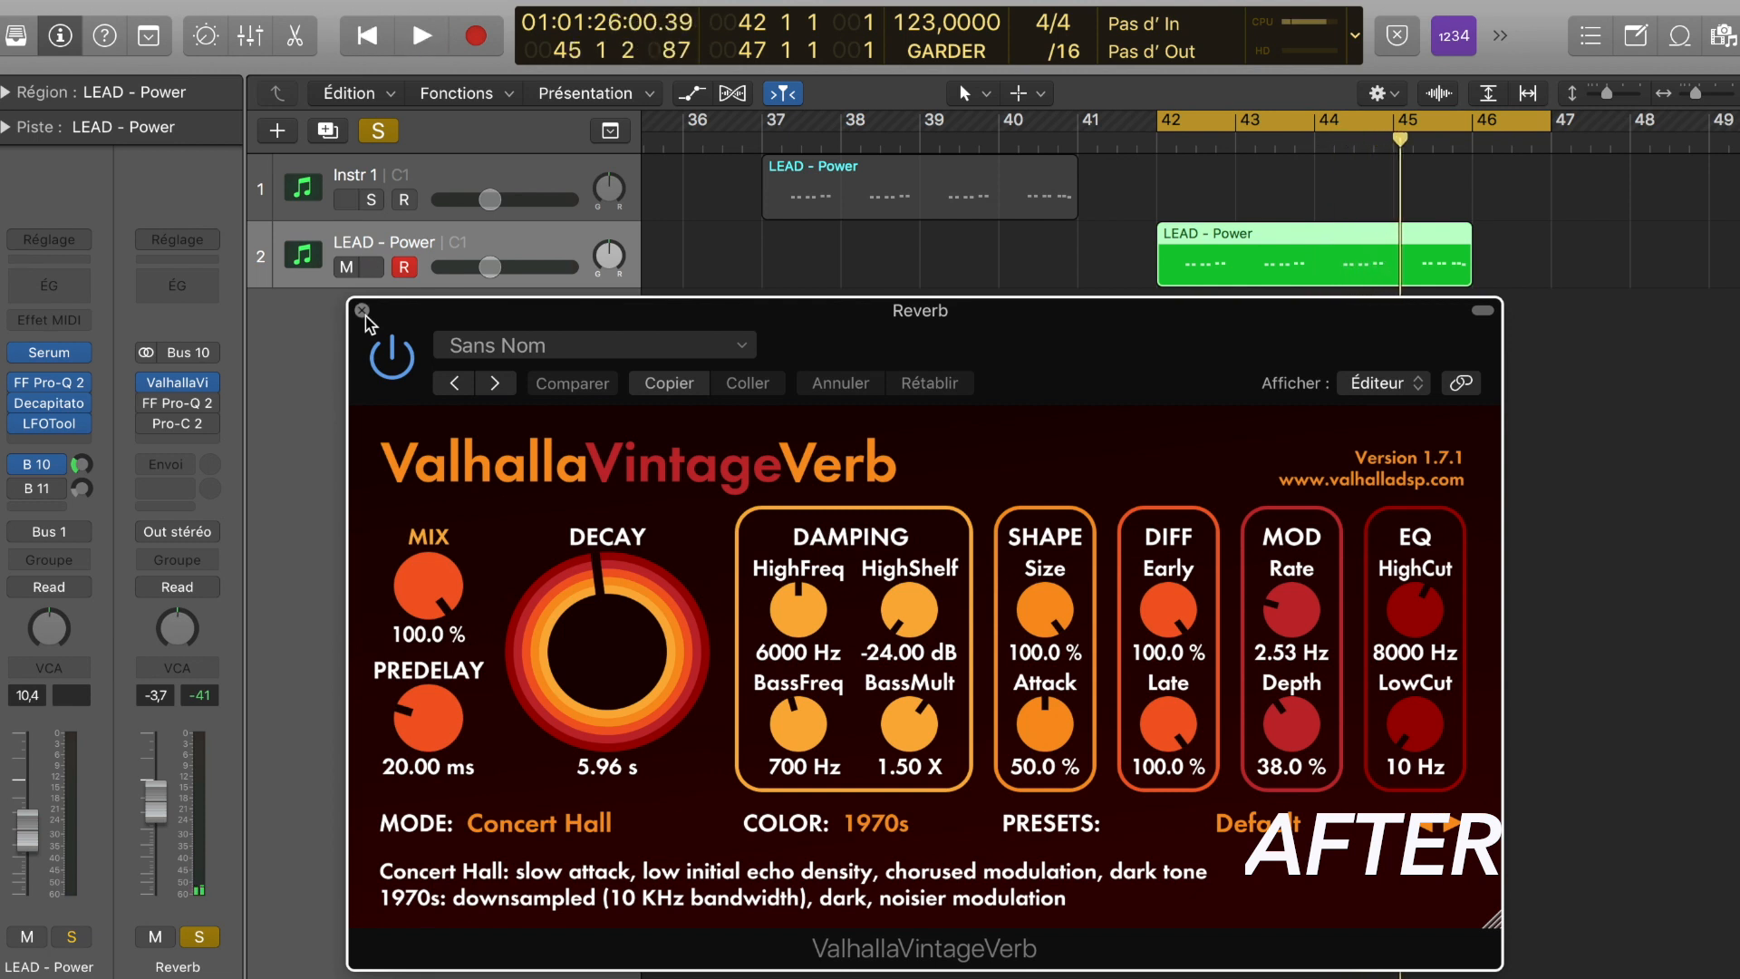
pyautogui.click(363, 311)
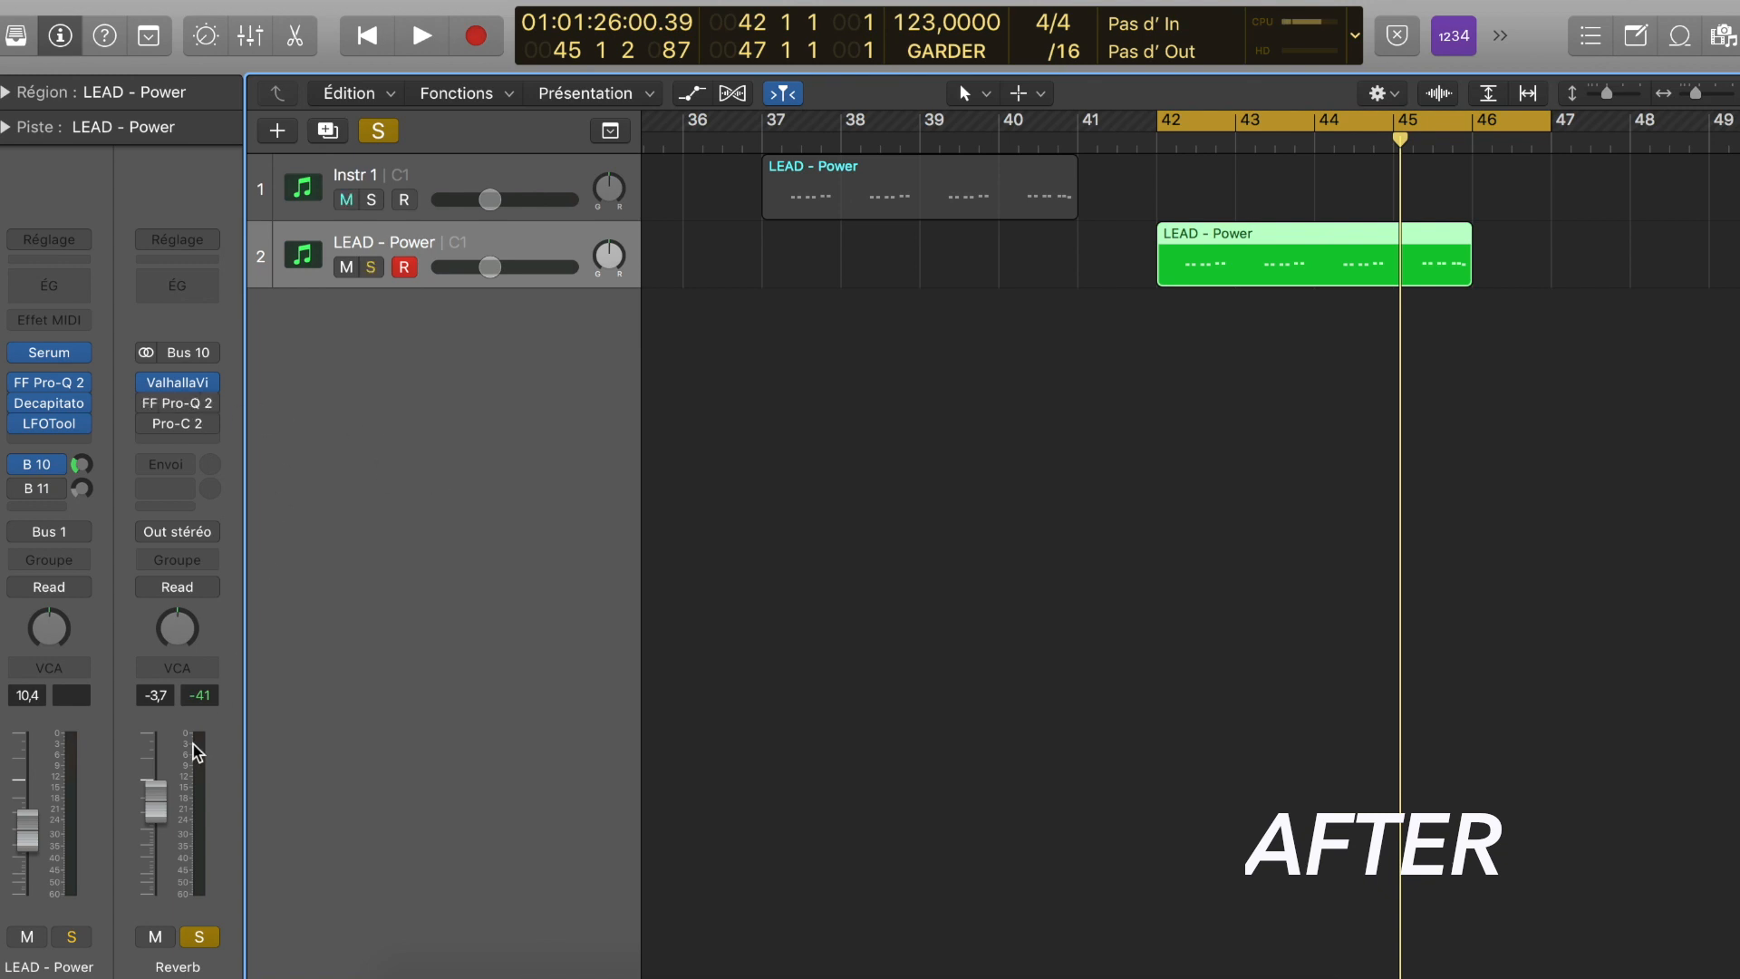
pyautogui.click(216, 944)
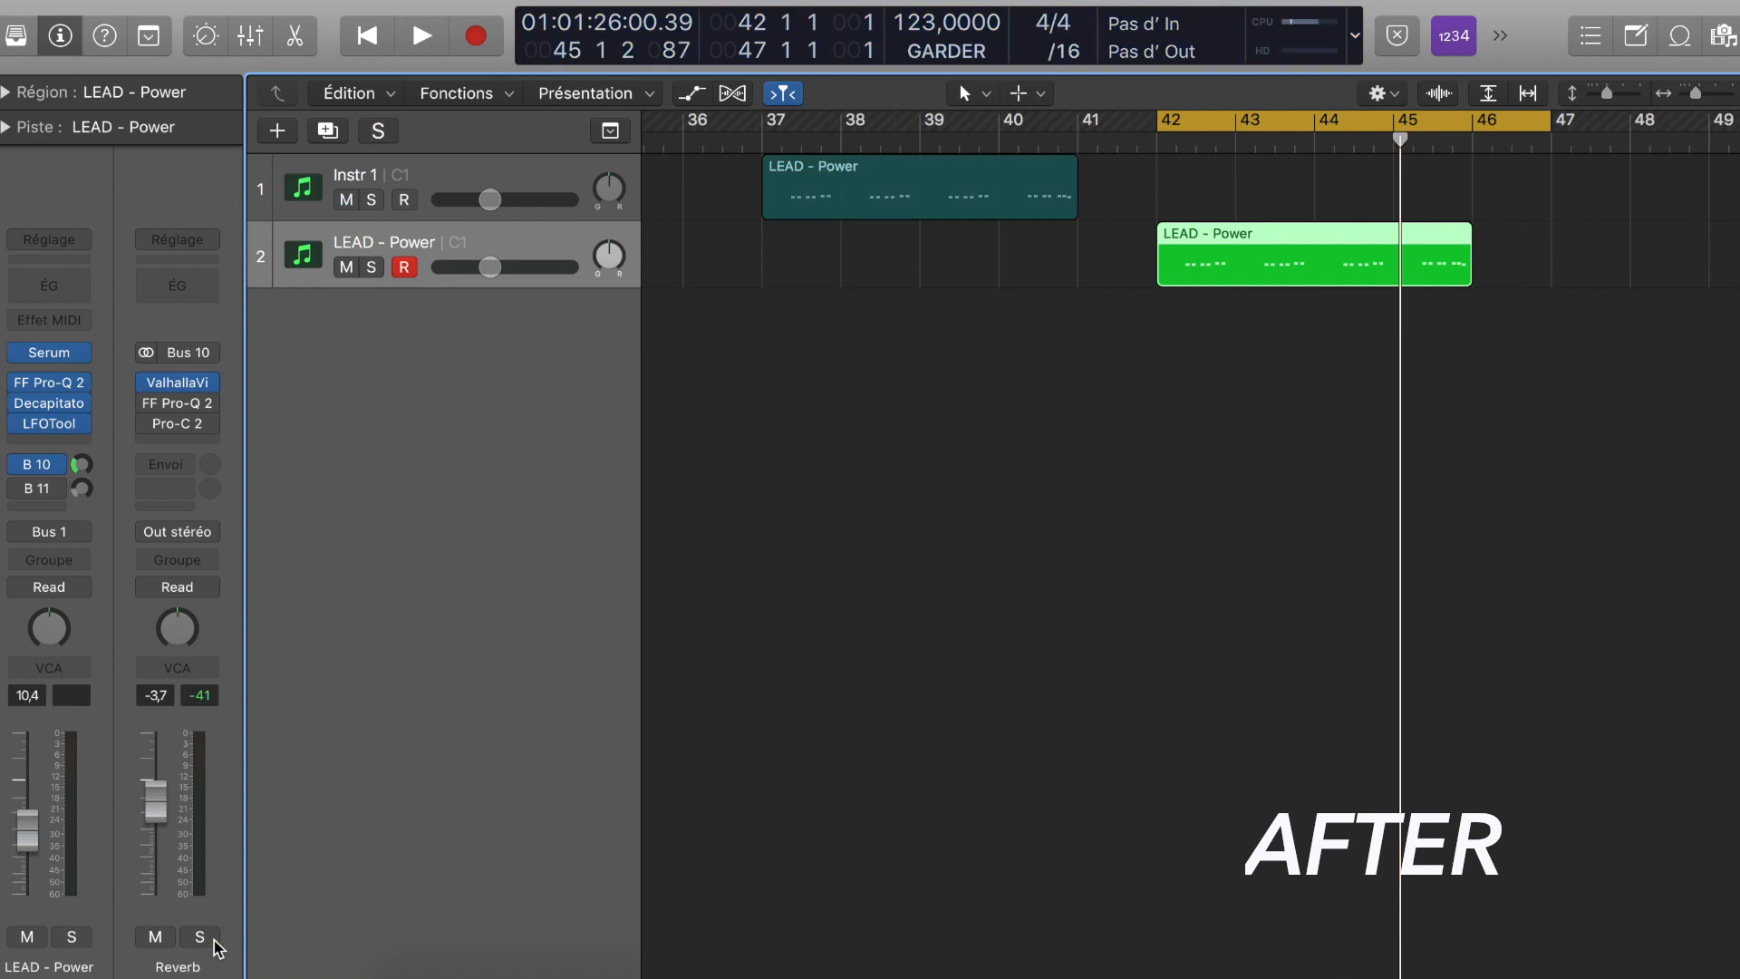
# Step: Switch on the FF Pro-Q 2 equalizer on the Reverb bus and close its window
pyautogui.click(186, 410)
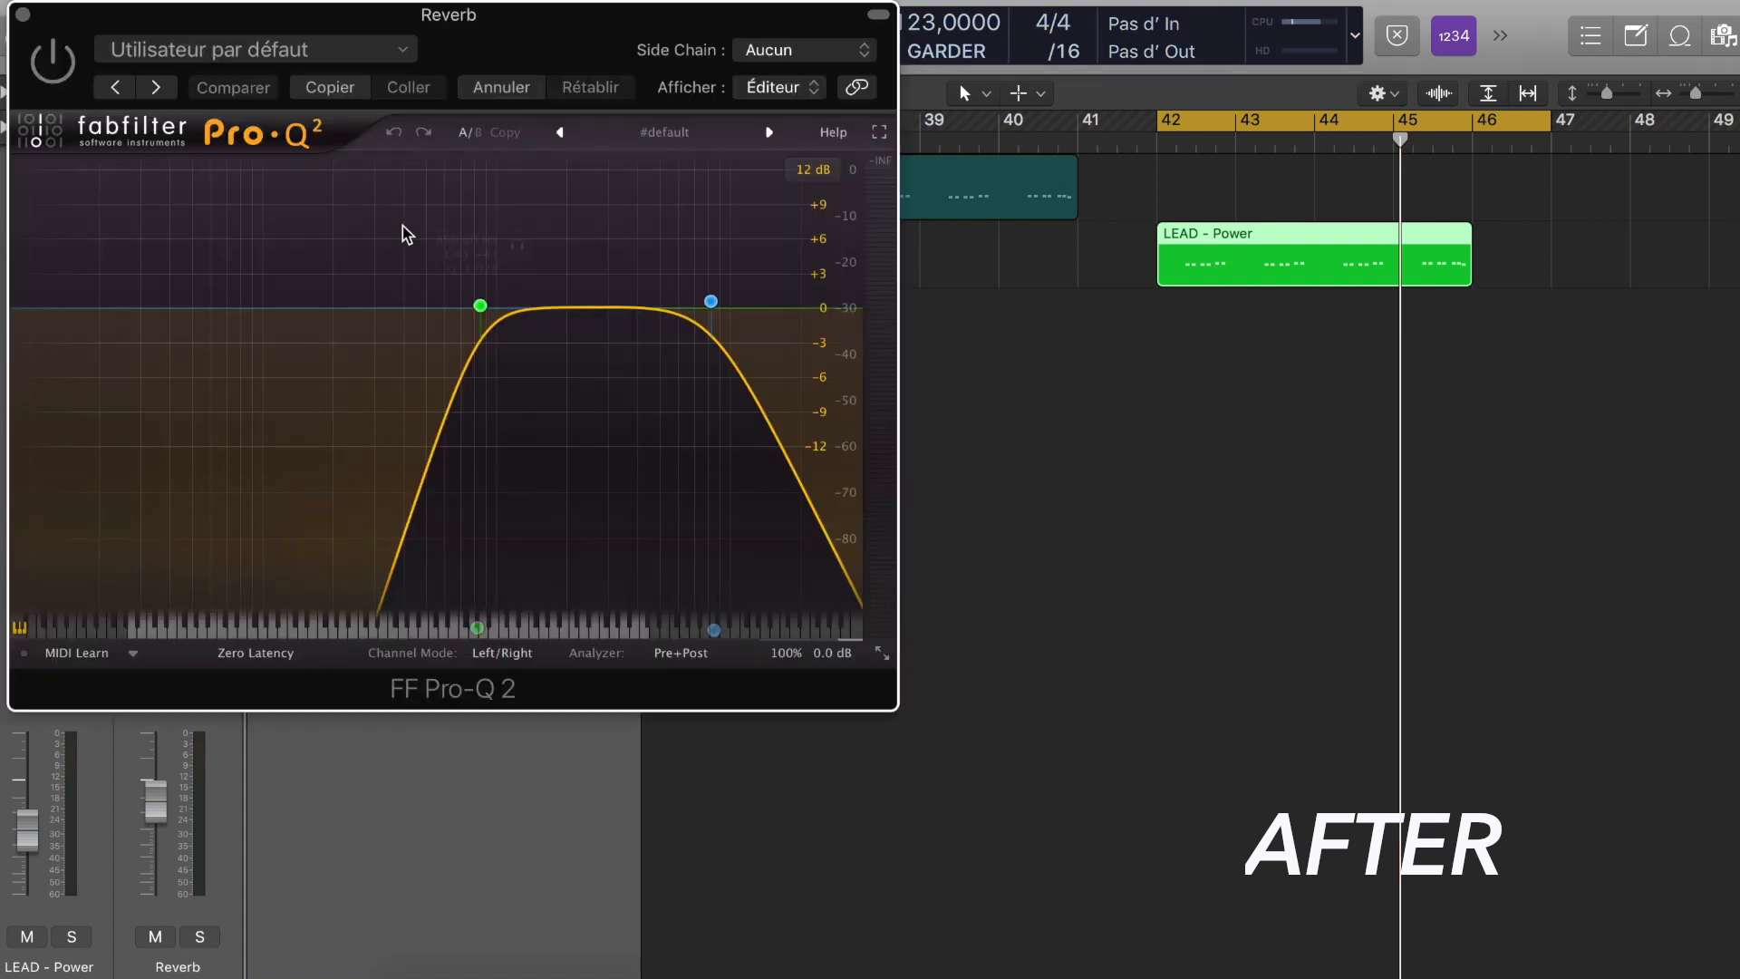
pyautogui.moveTo(476, 379)
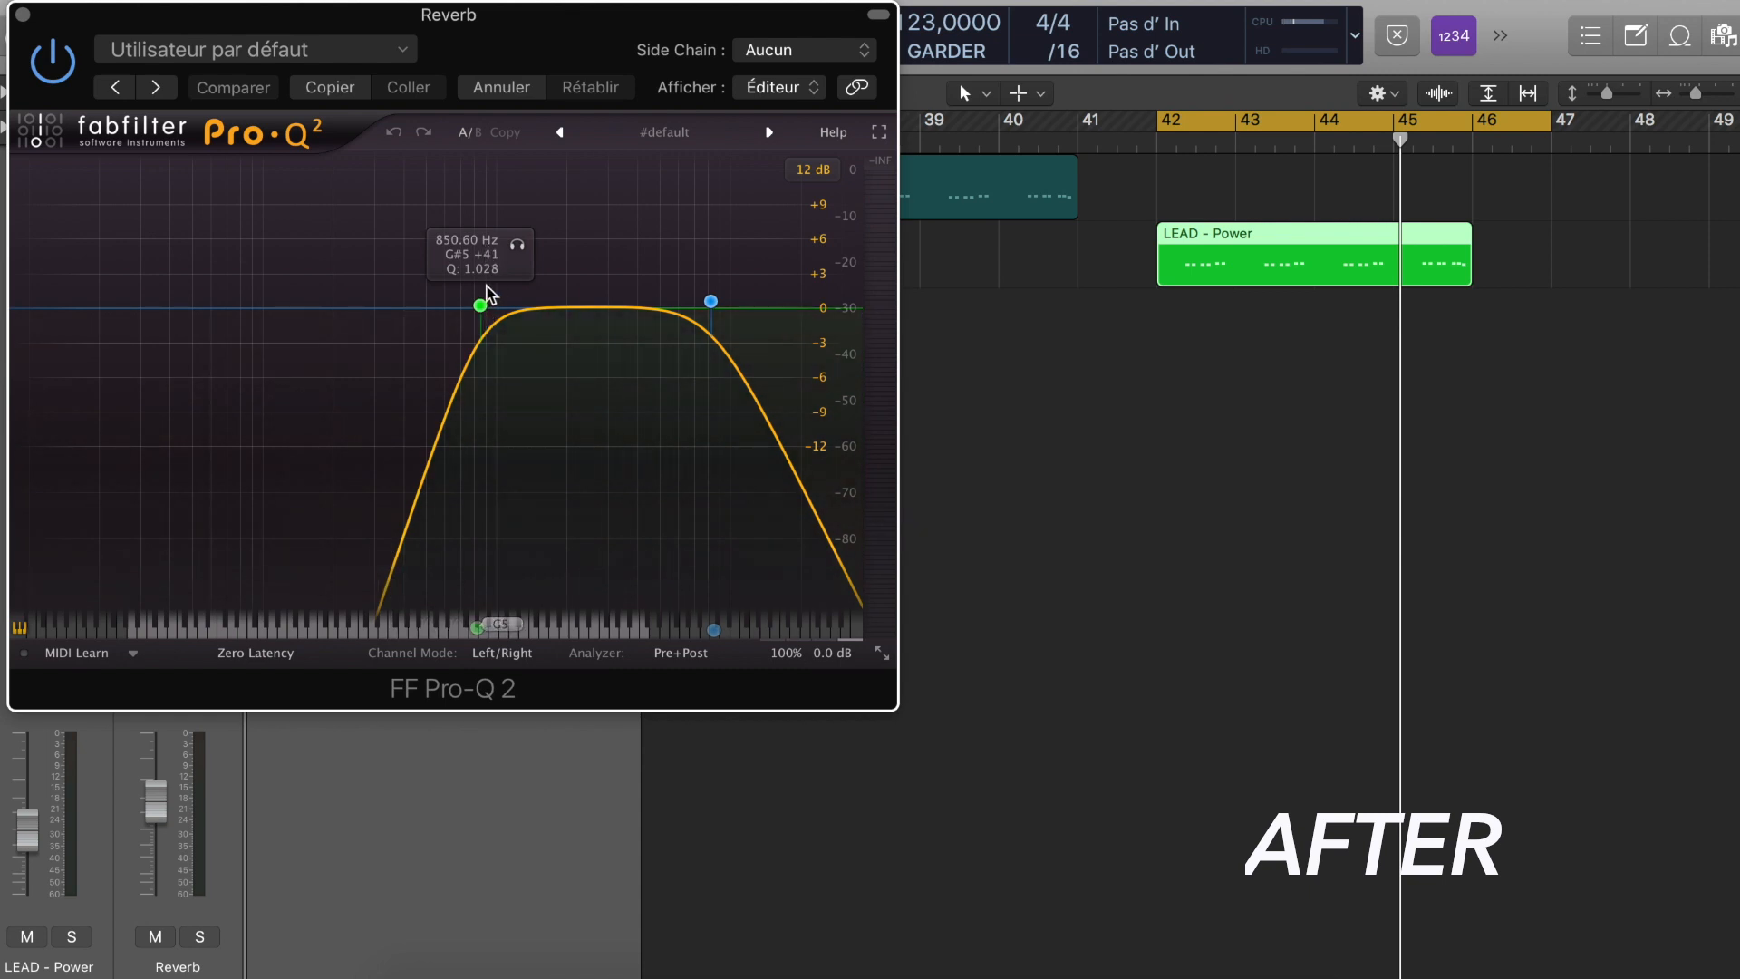
pyautogui.click(23, 15)
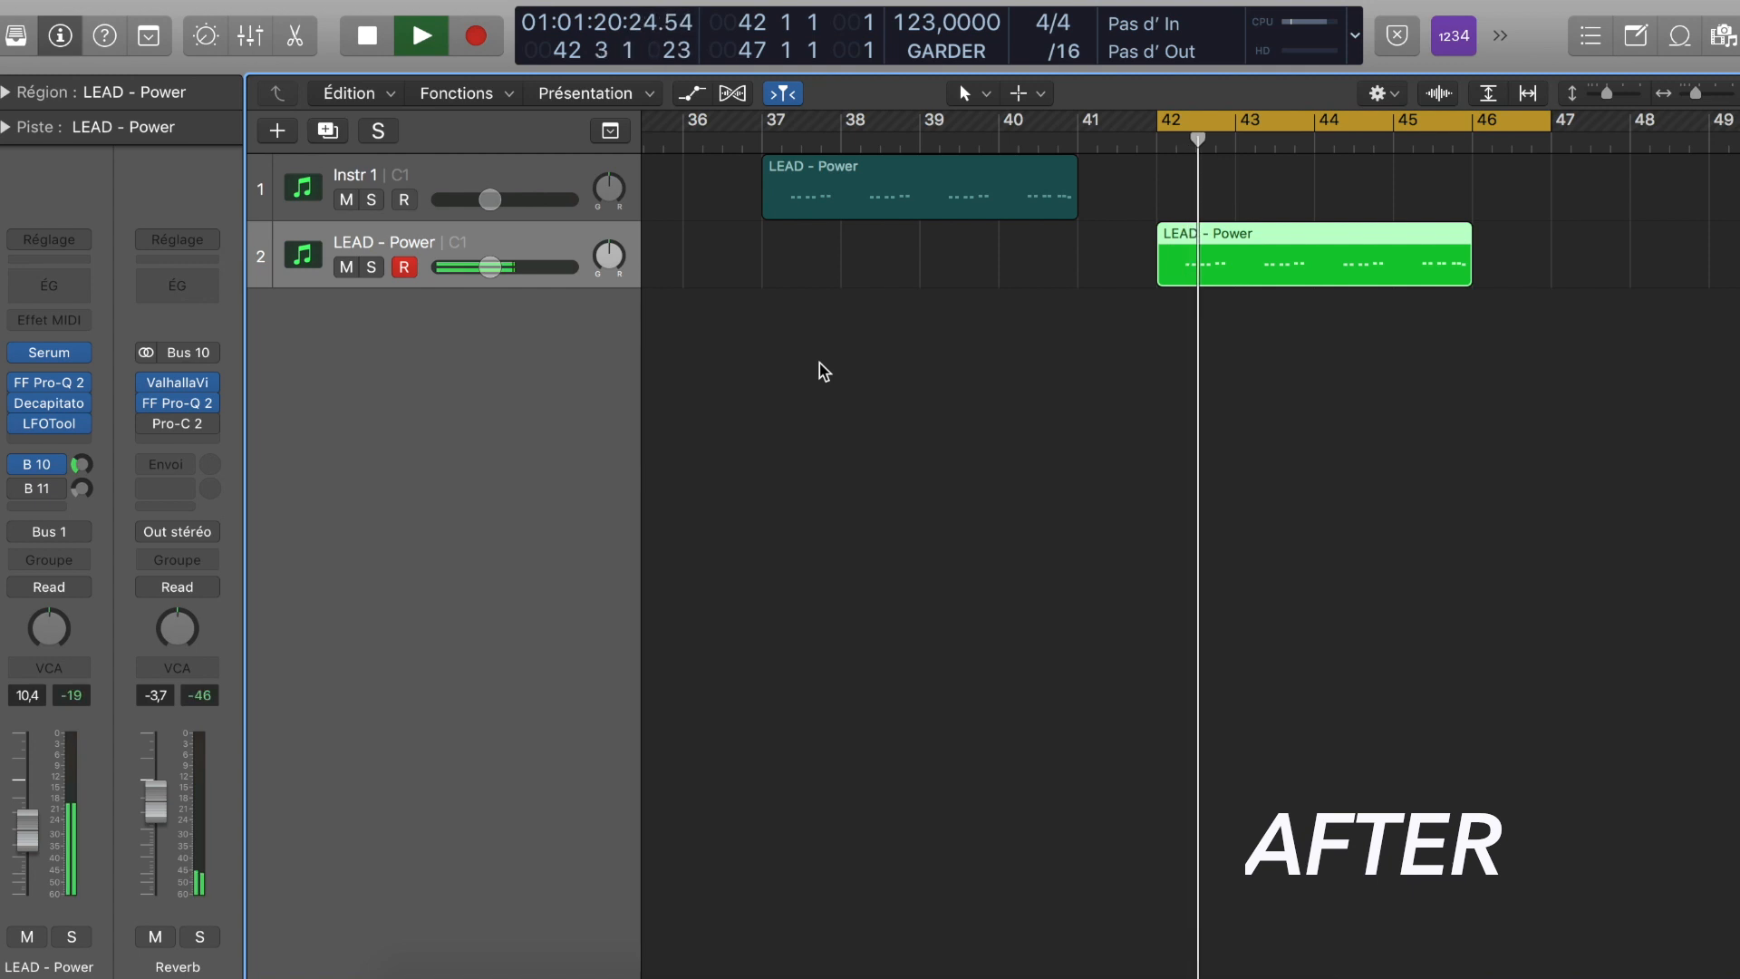
# Step: Solo the Reverb bus and listen to the reverb with its FF Pro-Q 2 equalizer active
pyautogui.press('space')
pyautogui.click(207, 944)
pyautogui.press('space')
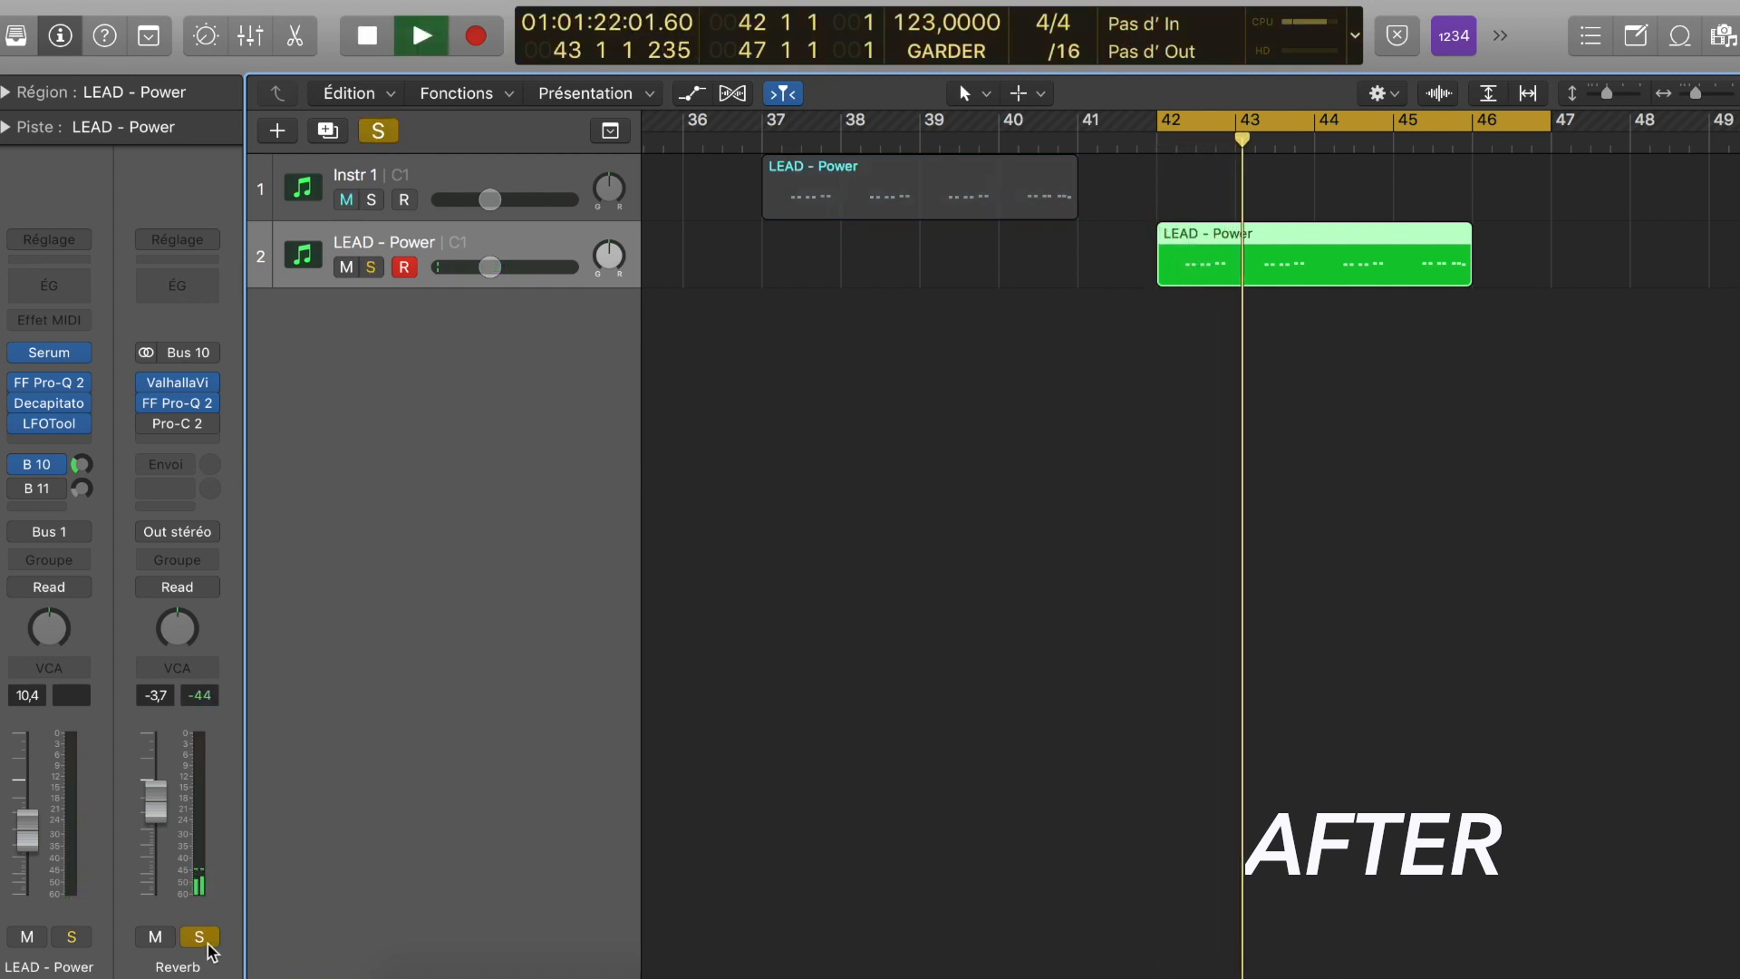
pyautogui.moveTo(150, 405)
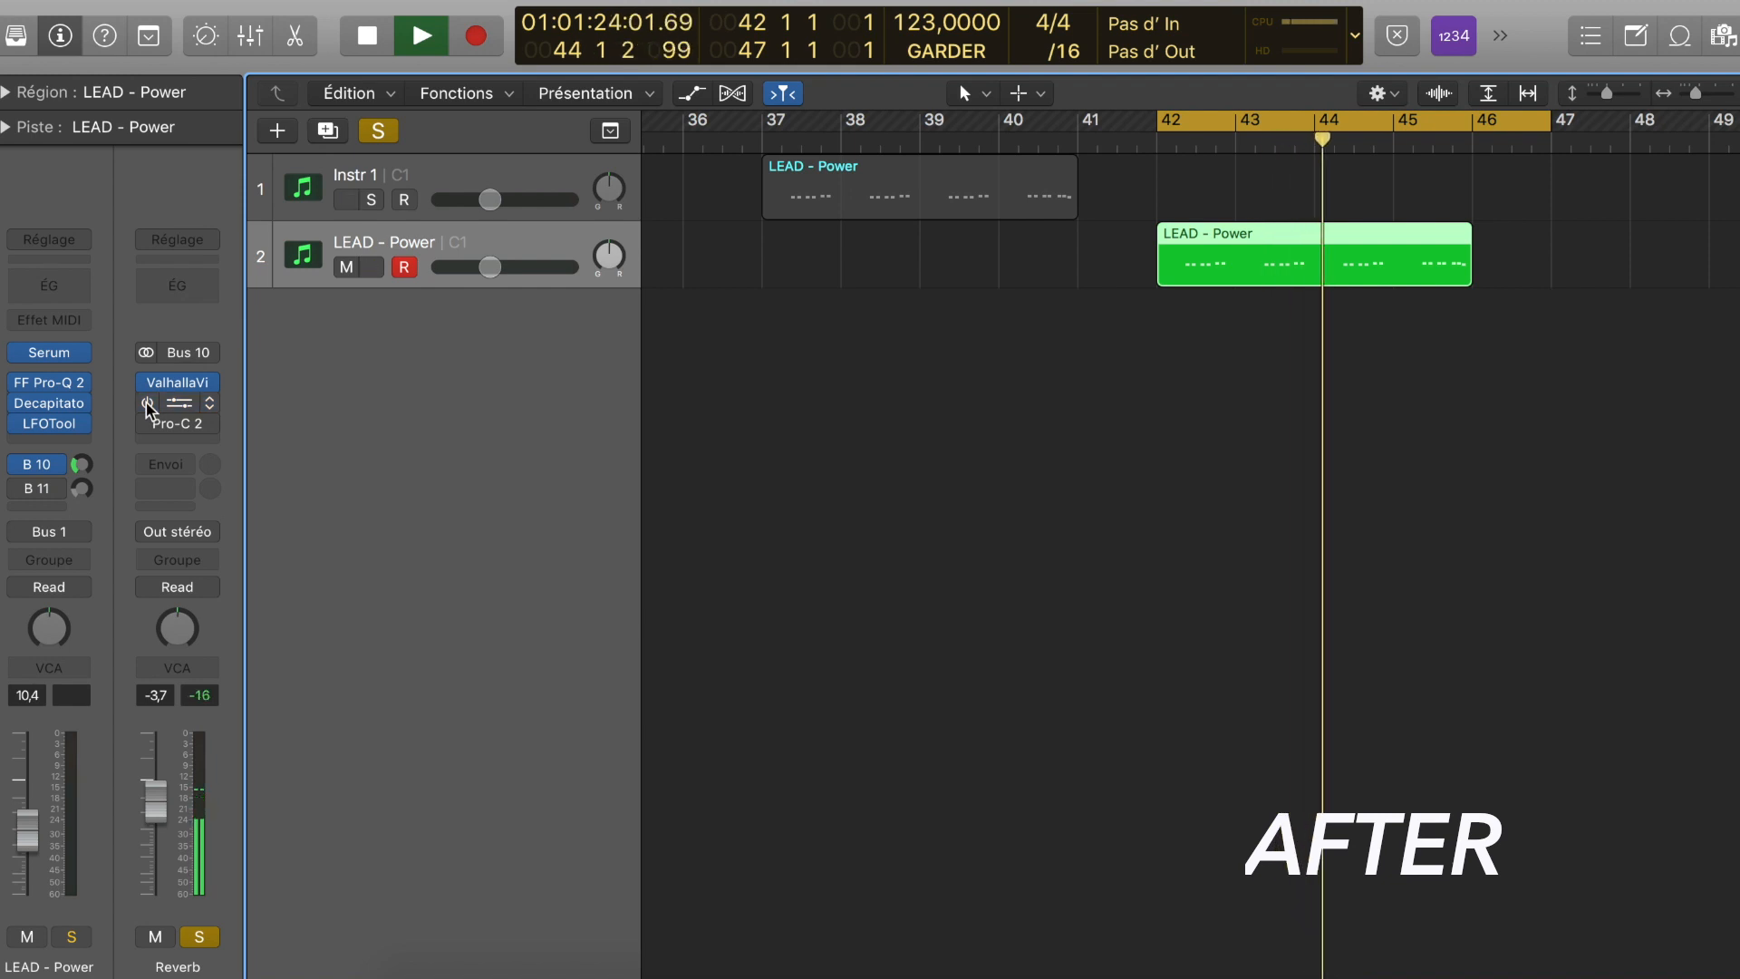
pyautogui.press('space')
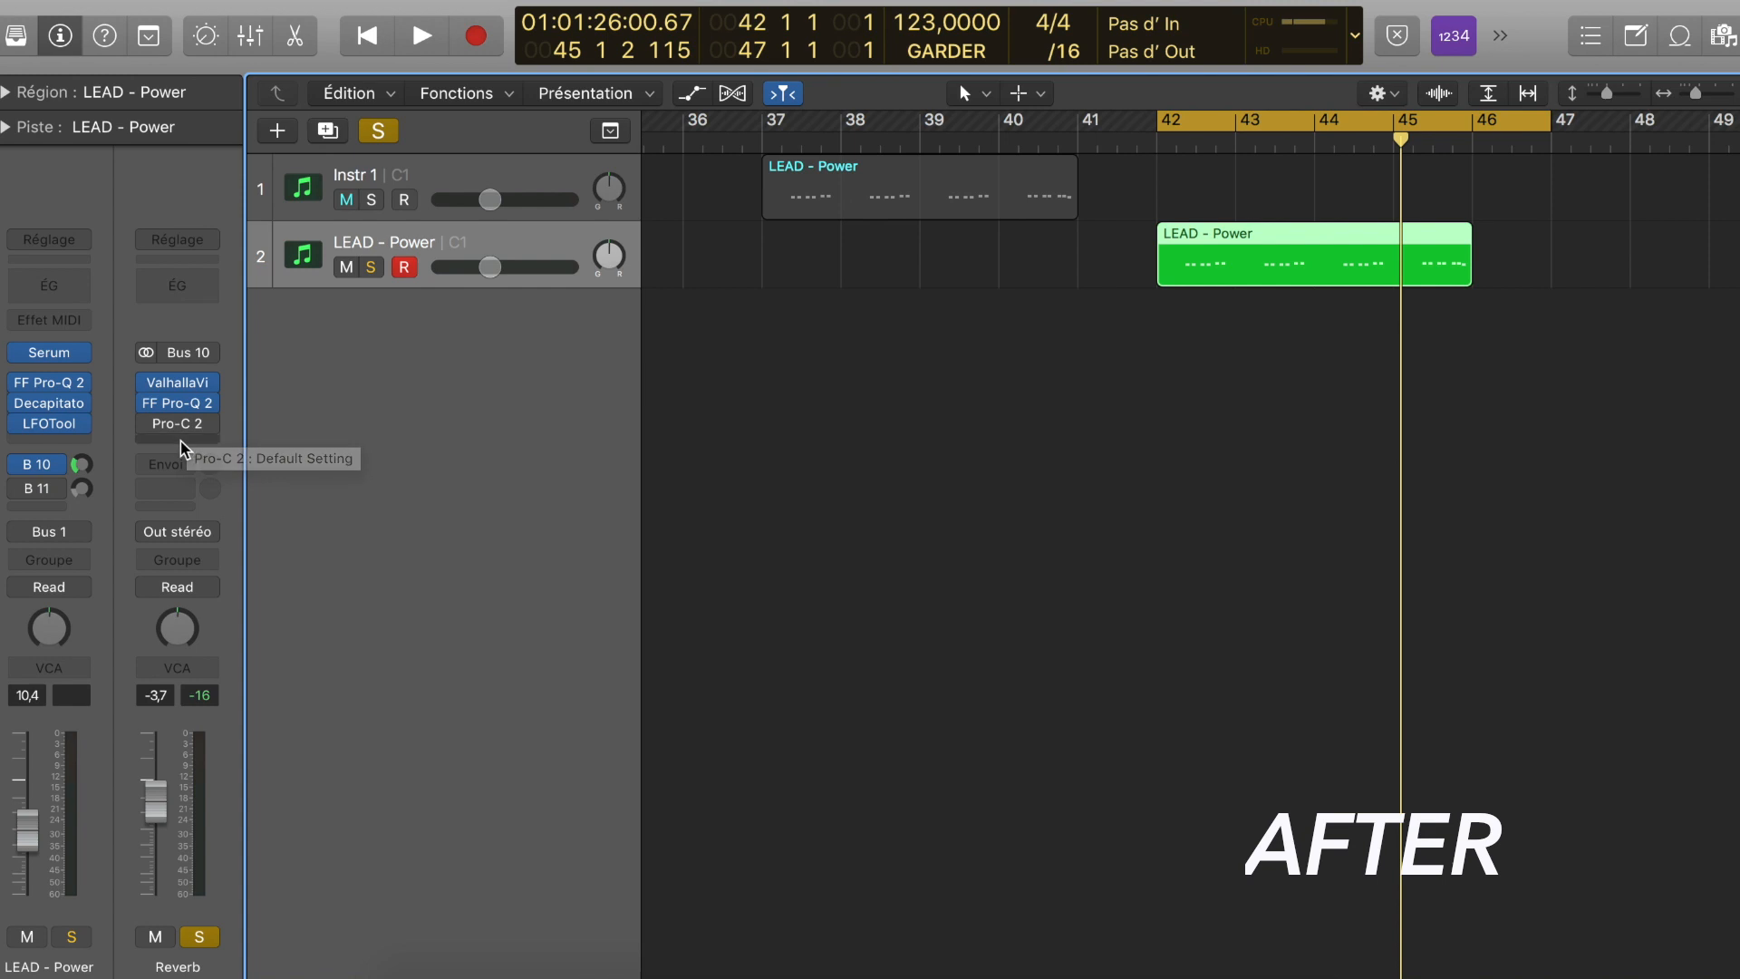
# Step: Open the Pro-C 2 compressor on the Reverb bus and switch it on
pyautogui.click(181, 426)
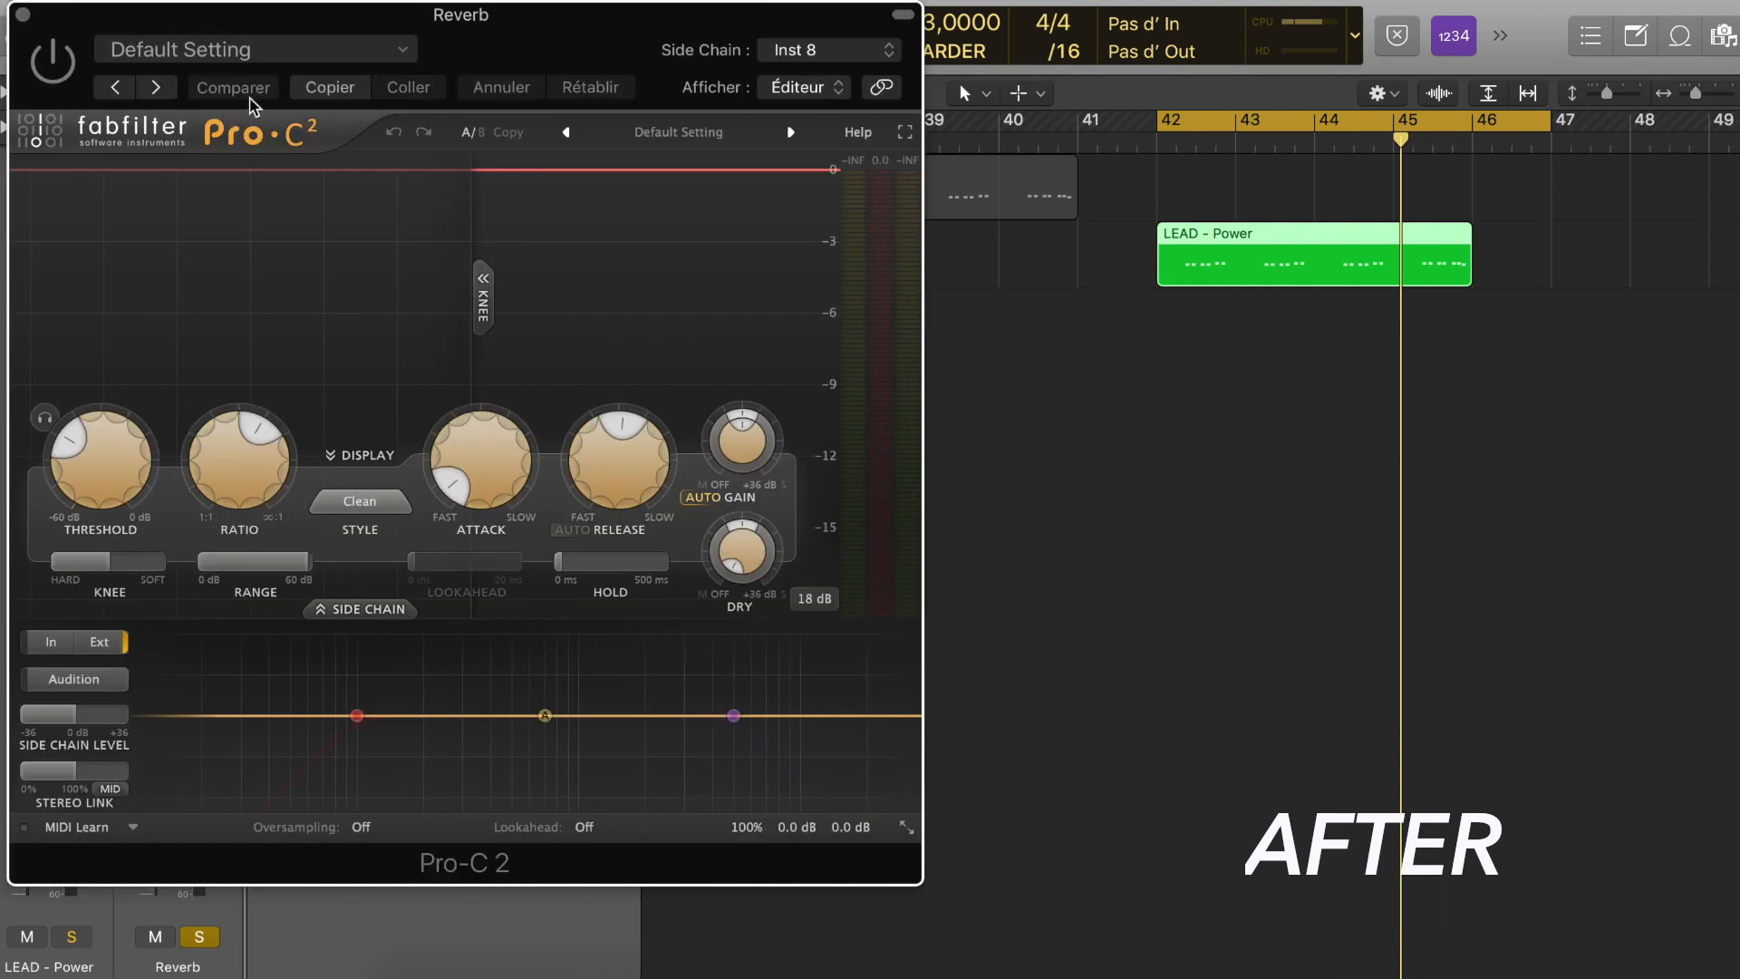
pyautogui.moveTo(211, 25); pyautogui.dragTo(494, 23)
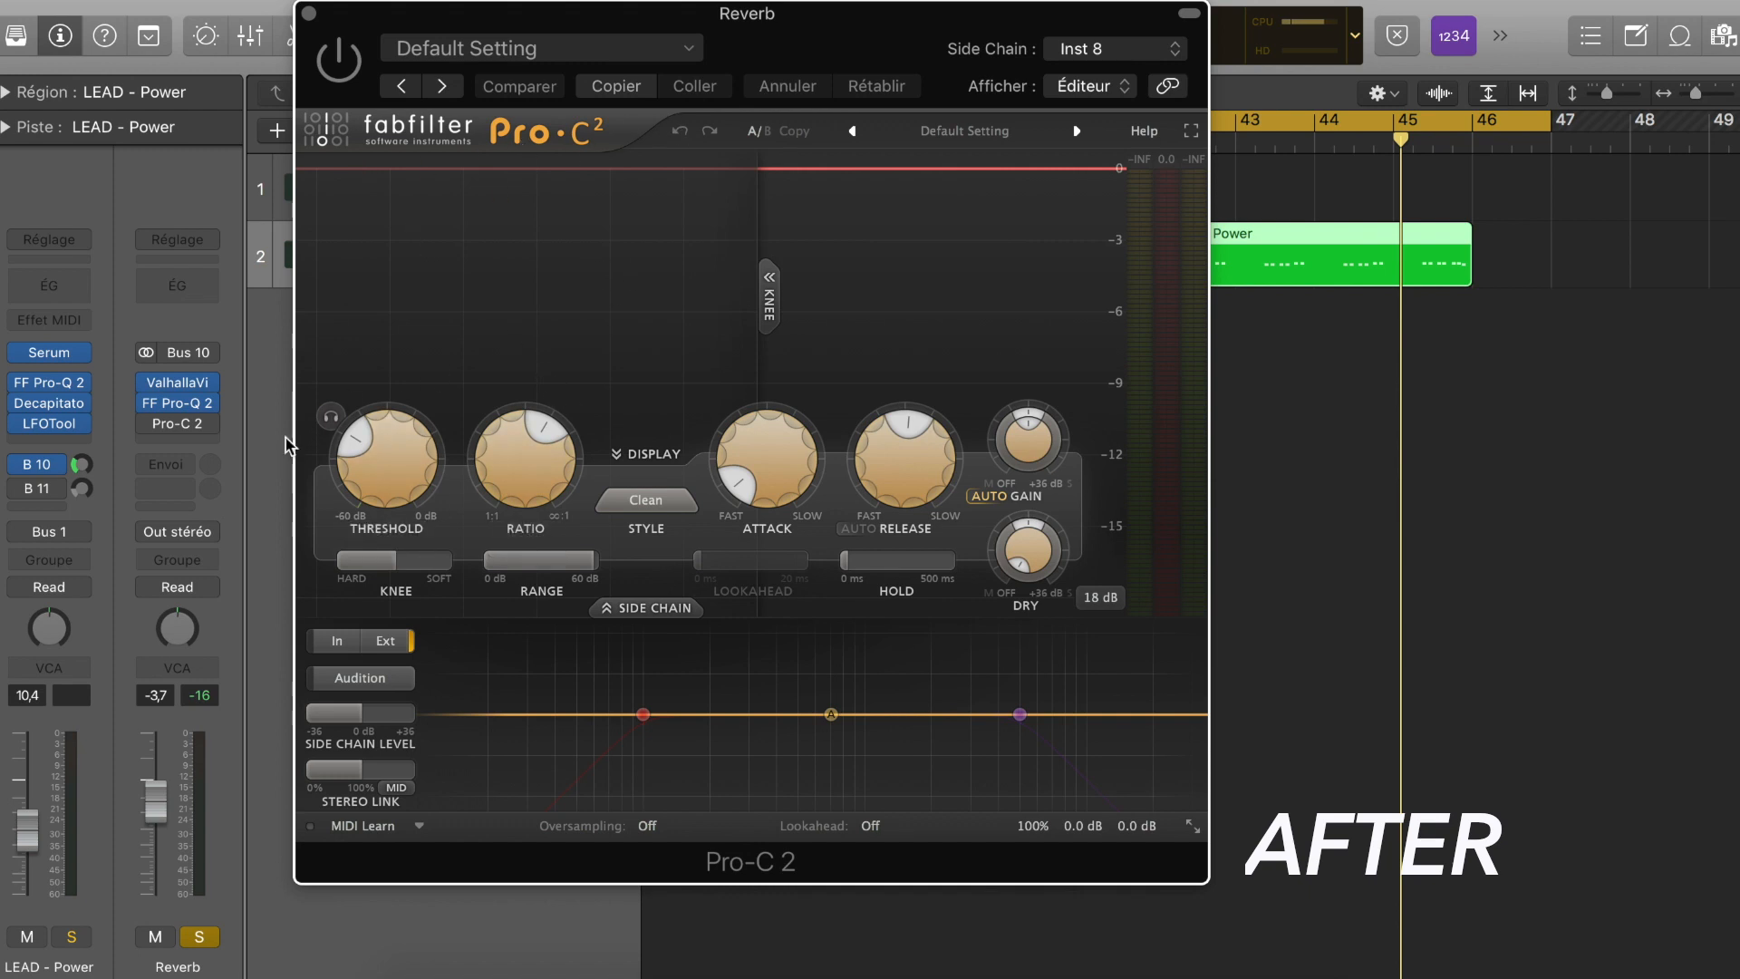
pyautogui.click(148, 423)
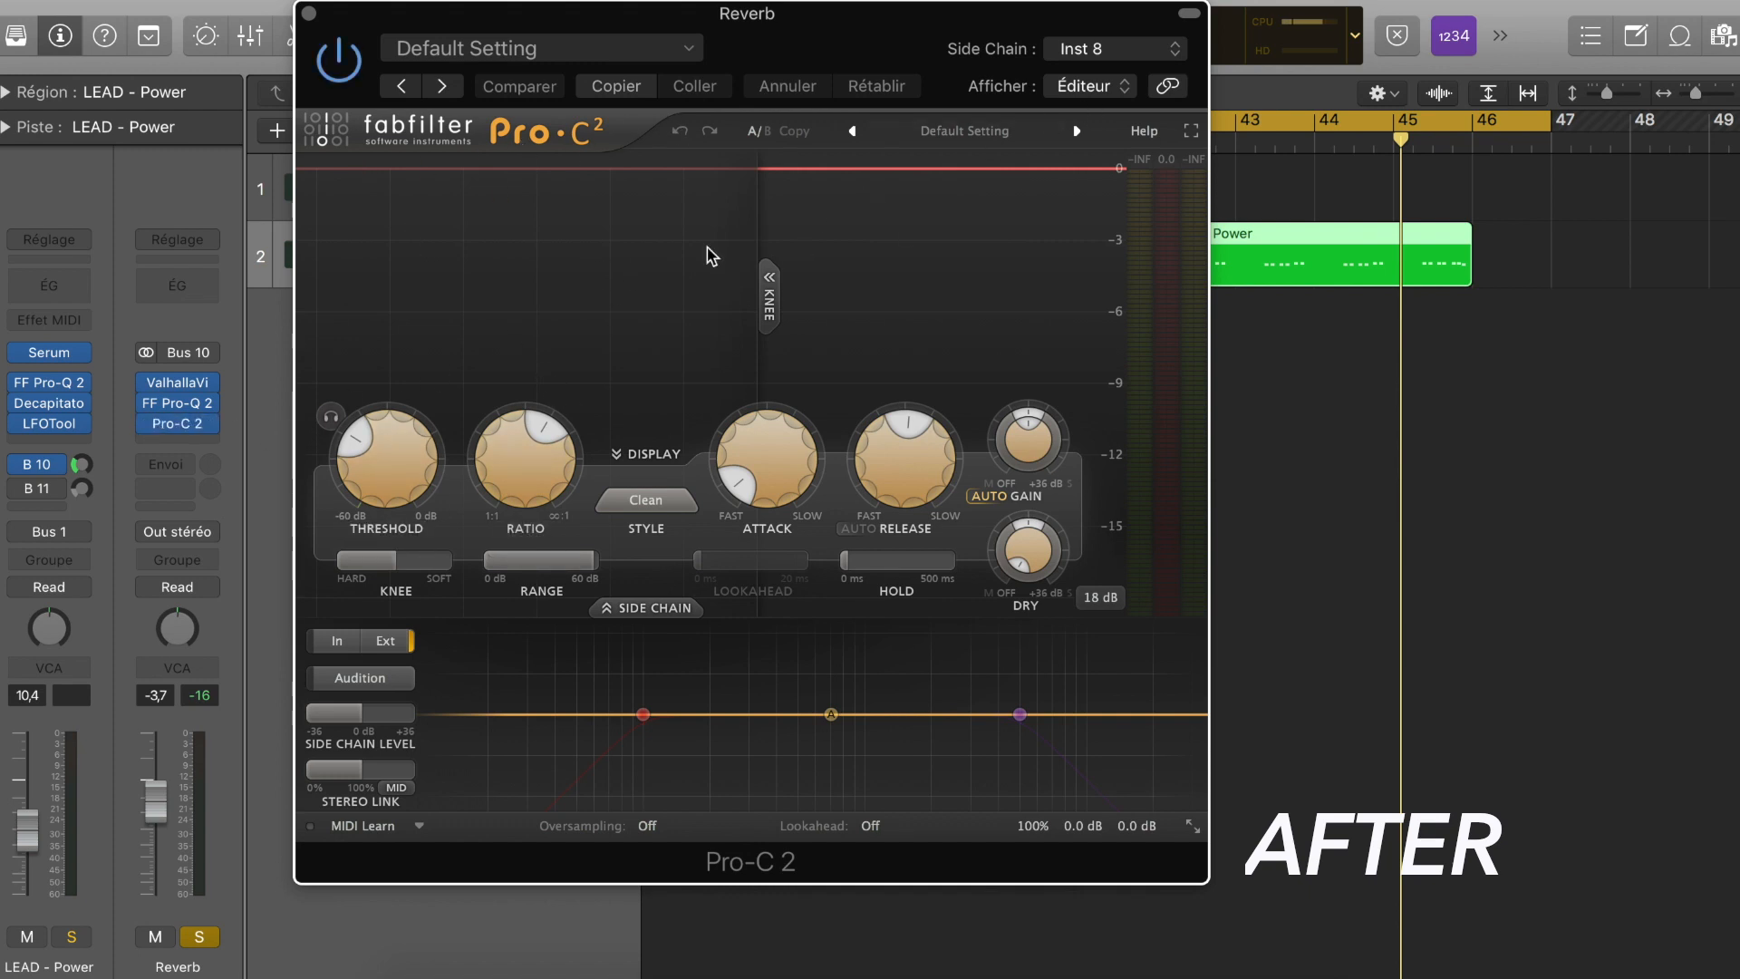
# Step: Select LEAD - Power (Inst 8) as the Pro-C 2 side chain source and use the external (Ext) side chain input
pyautogui.click(1093, 40)
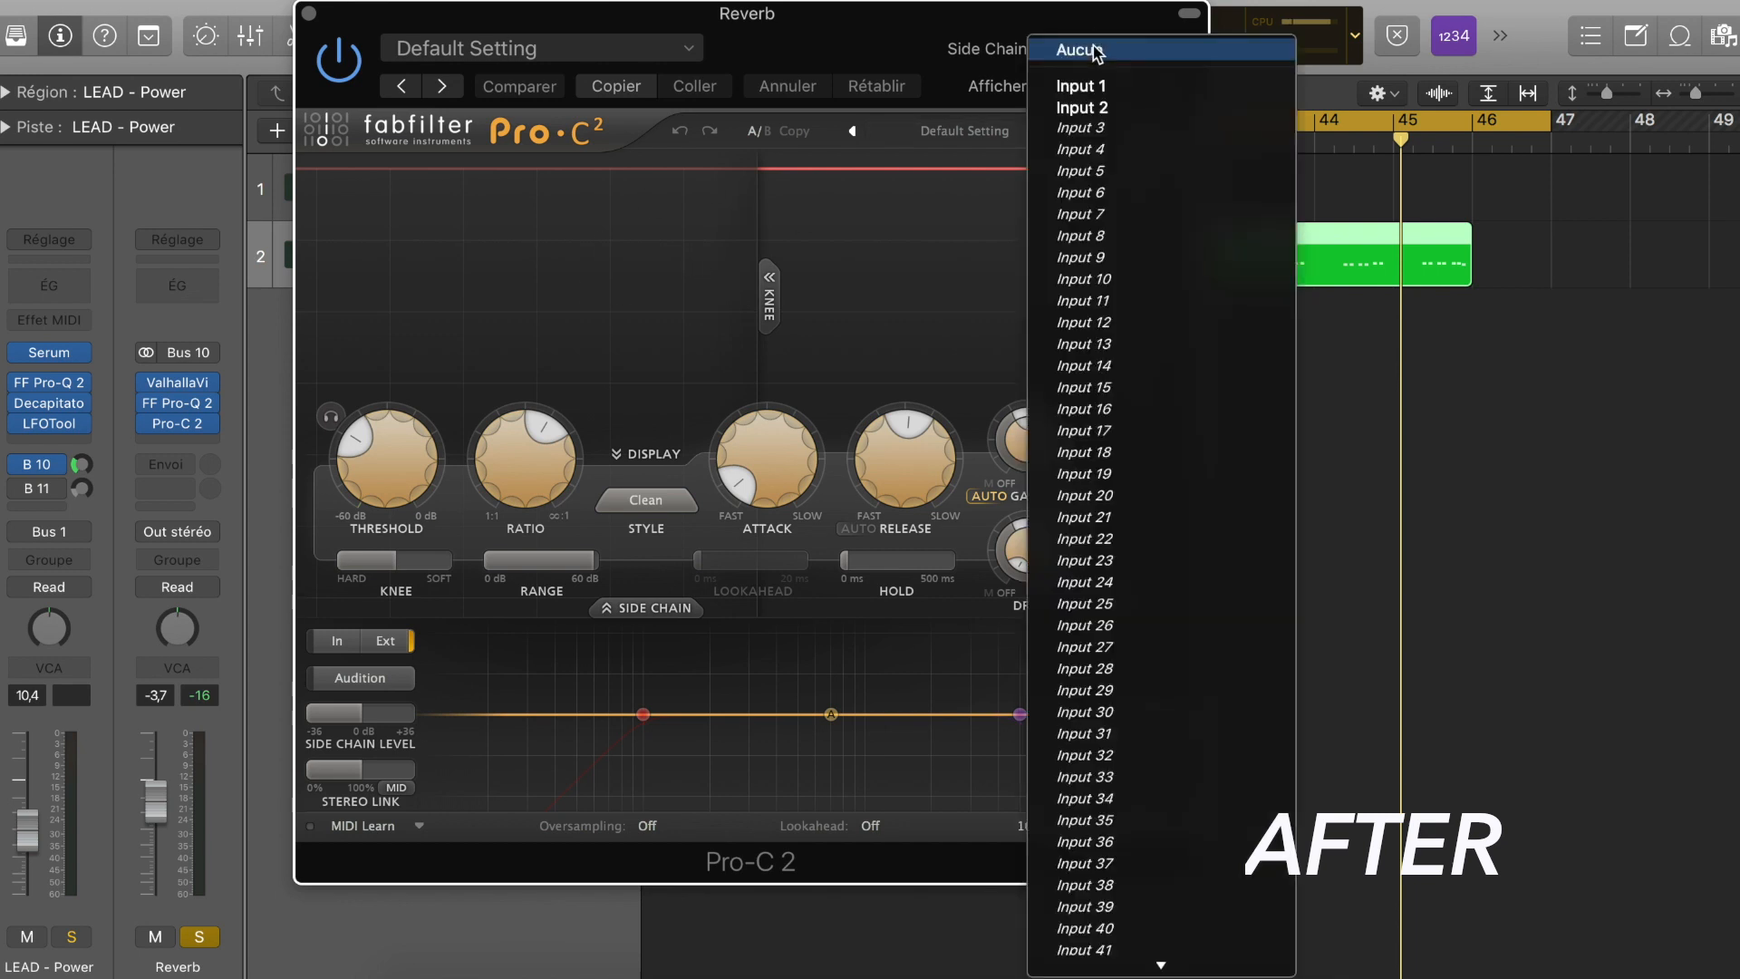
pyautogui.scroll(-10, 1141, 390)
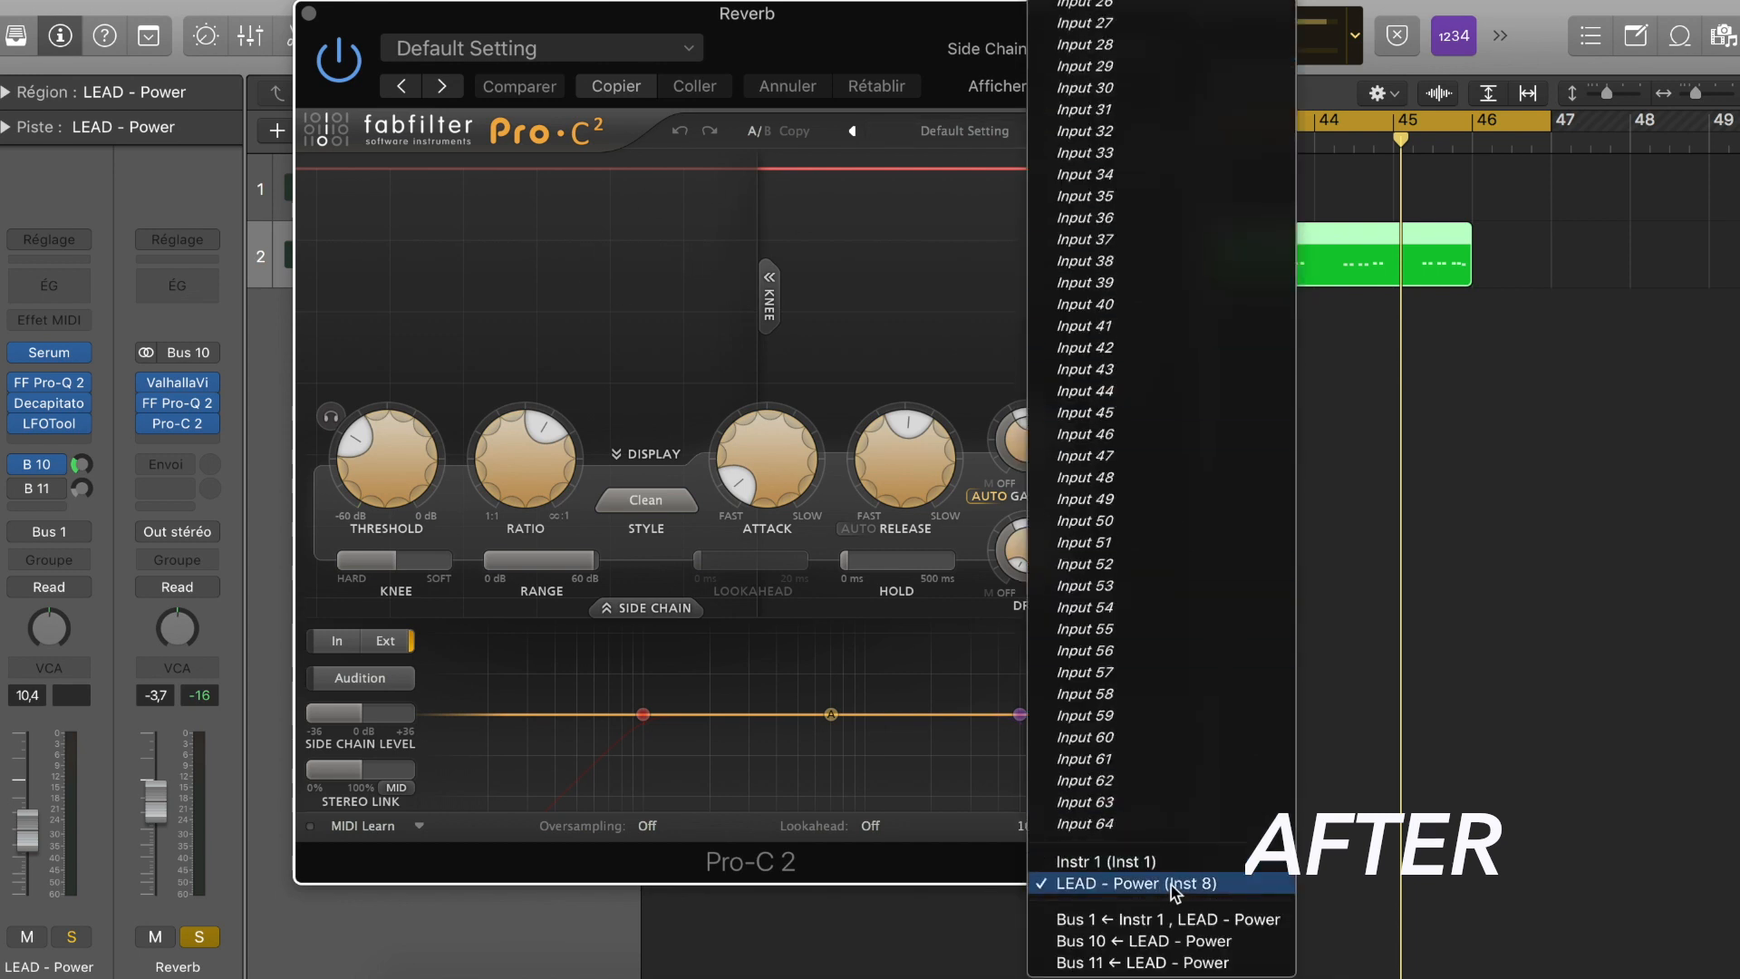
pyautogui.click(1137, 884)
pyautogui.click(390, 643)
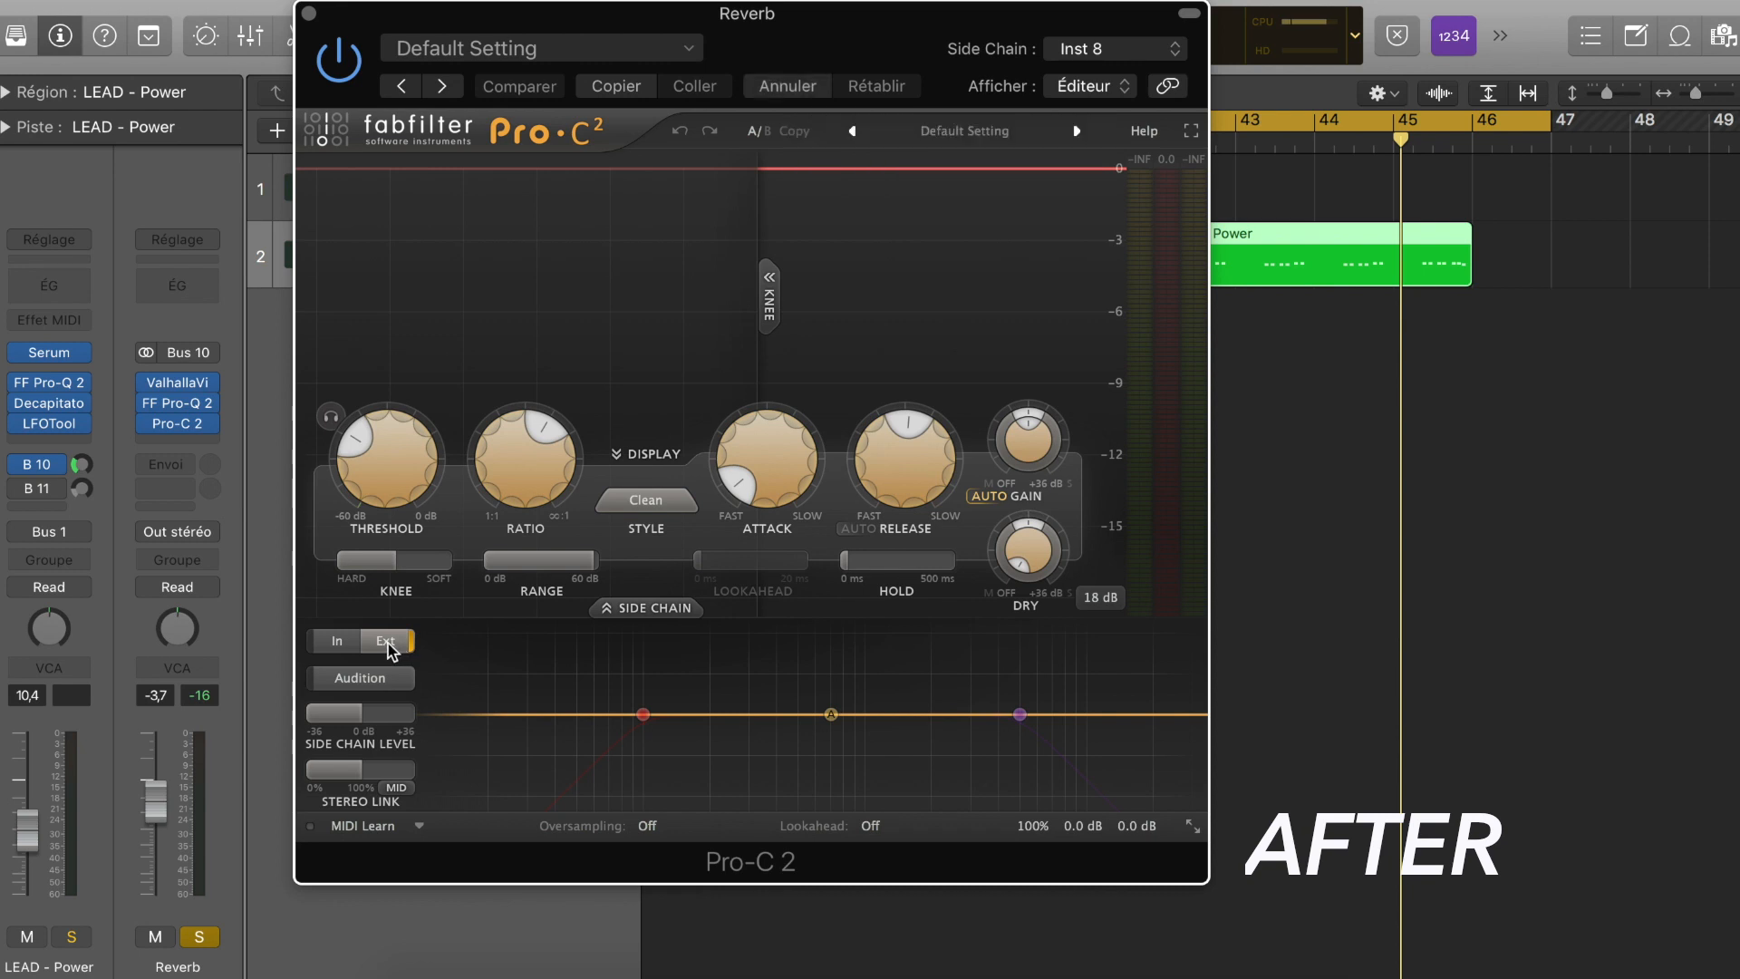
# Step: Play the soloed Reverb bus and watch the Pro-C 2 gain reduction display
pyautogui.moveTo(426, 18); pyautogui.dragTo(269, 11)
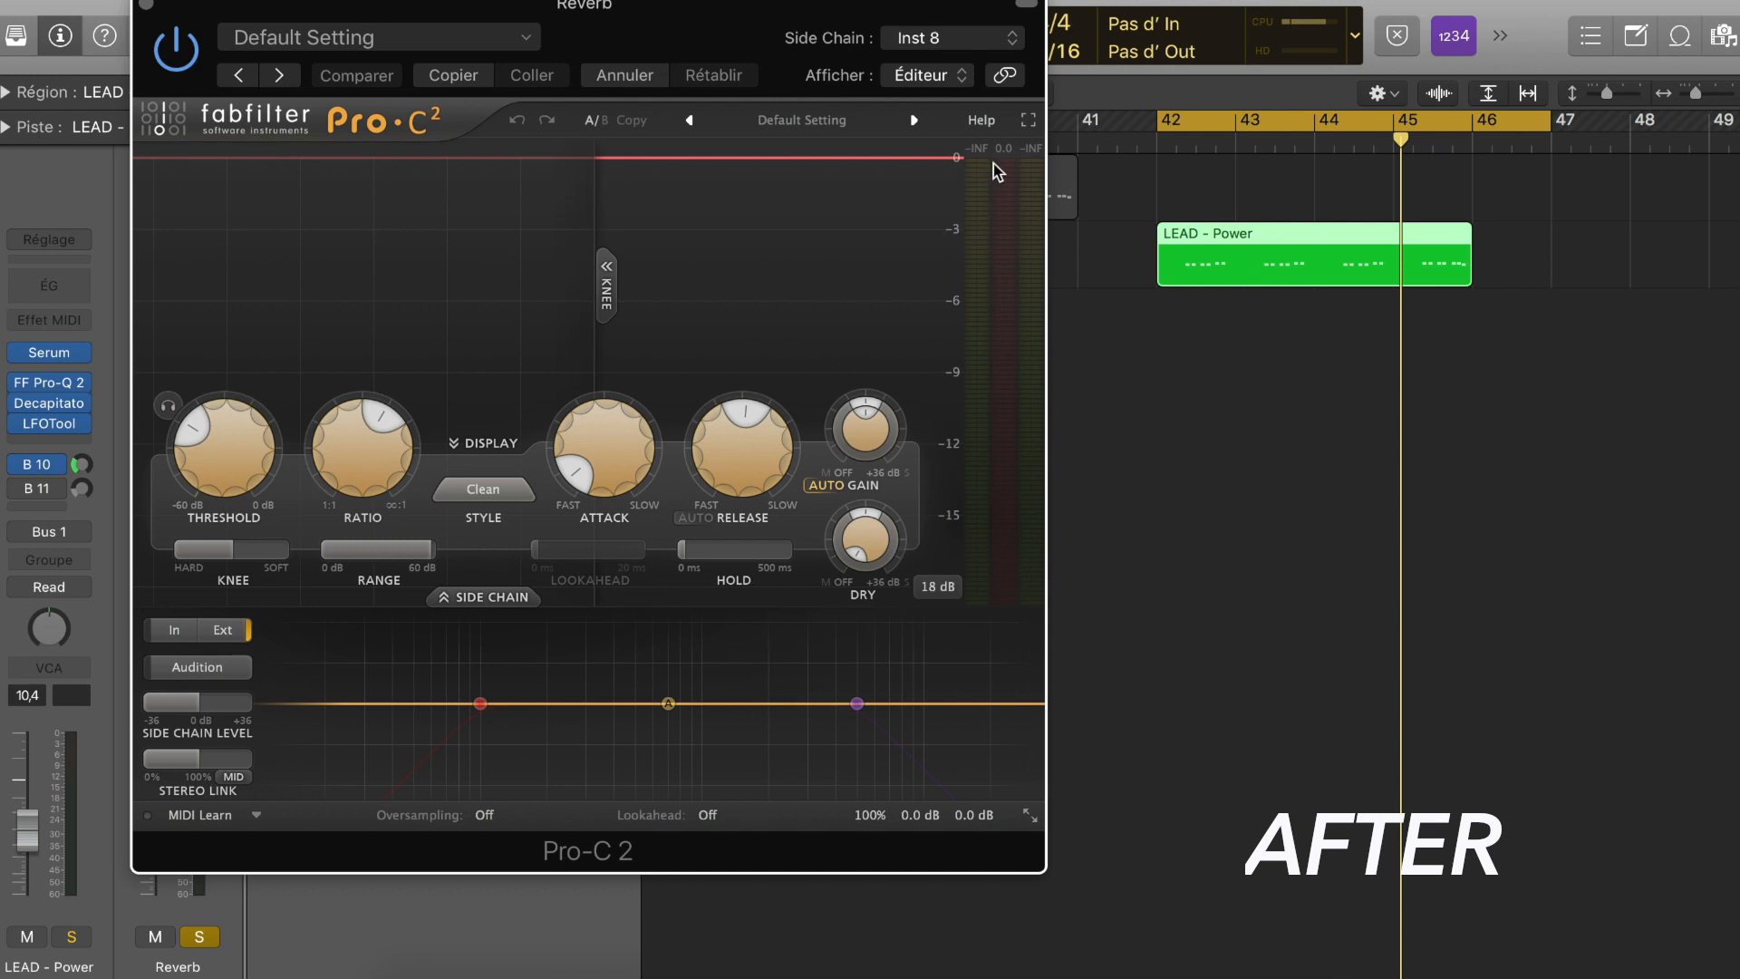
pyautogui.press('space')
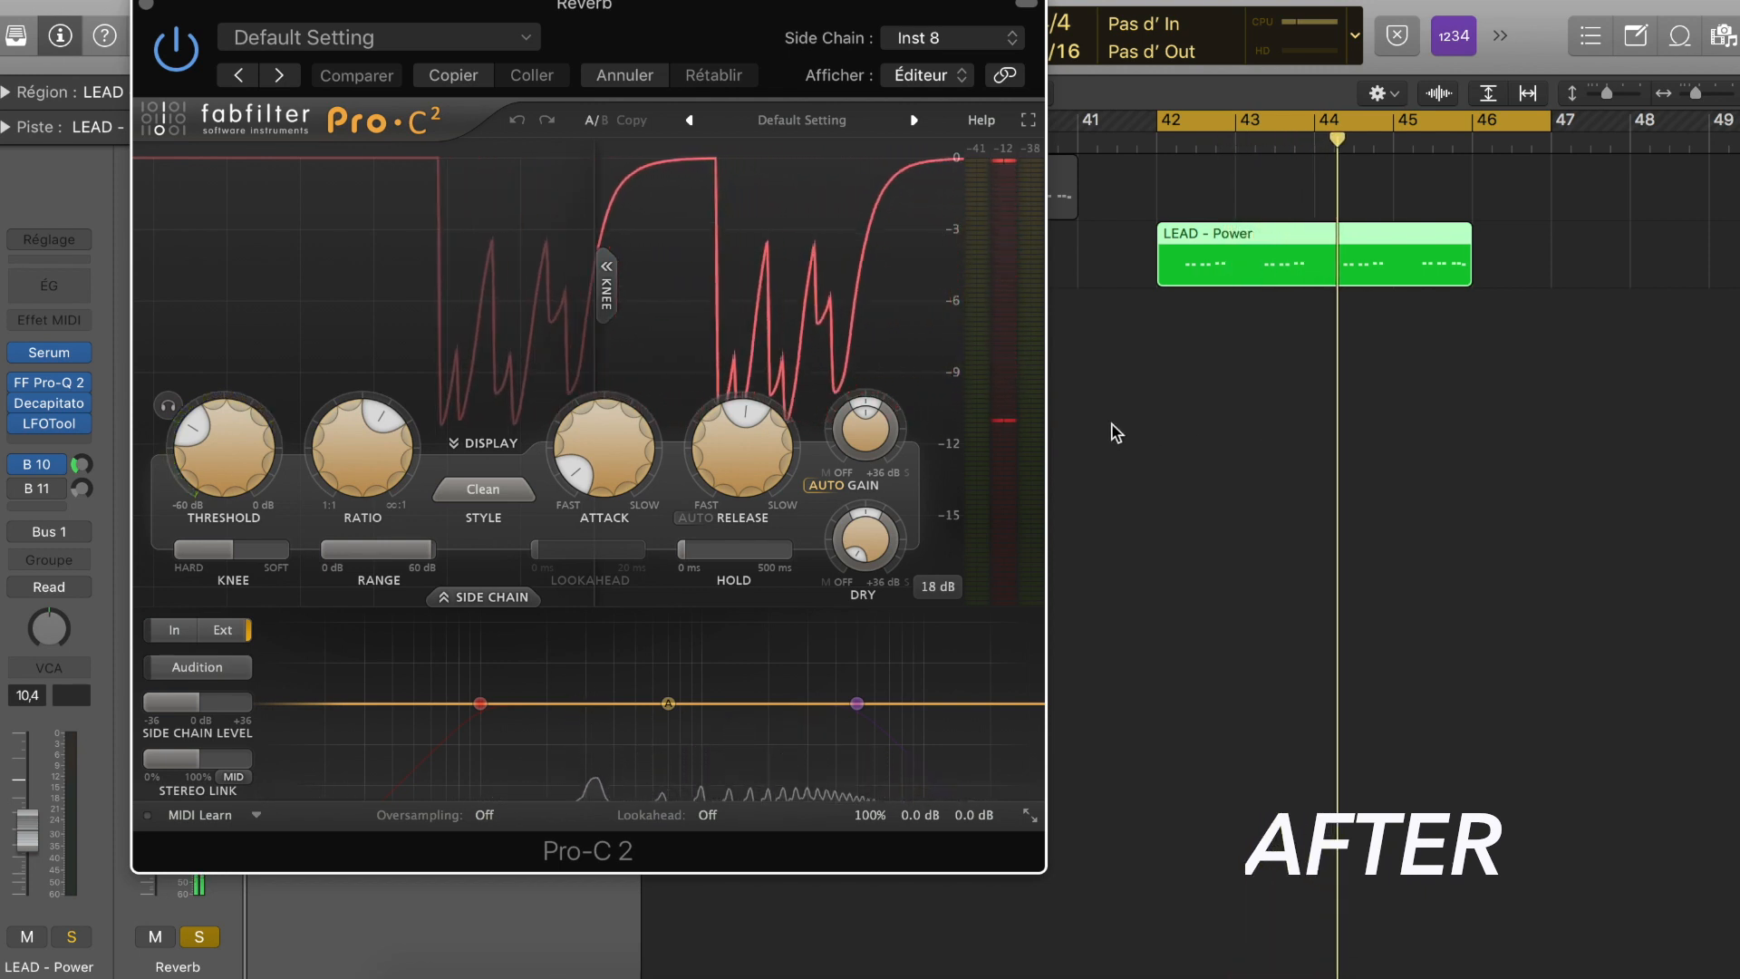
pyautogui.moveTo(503, 18); pyautogui.dragTo(631, 6)
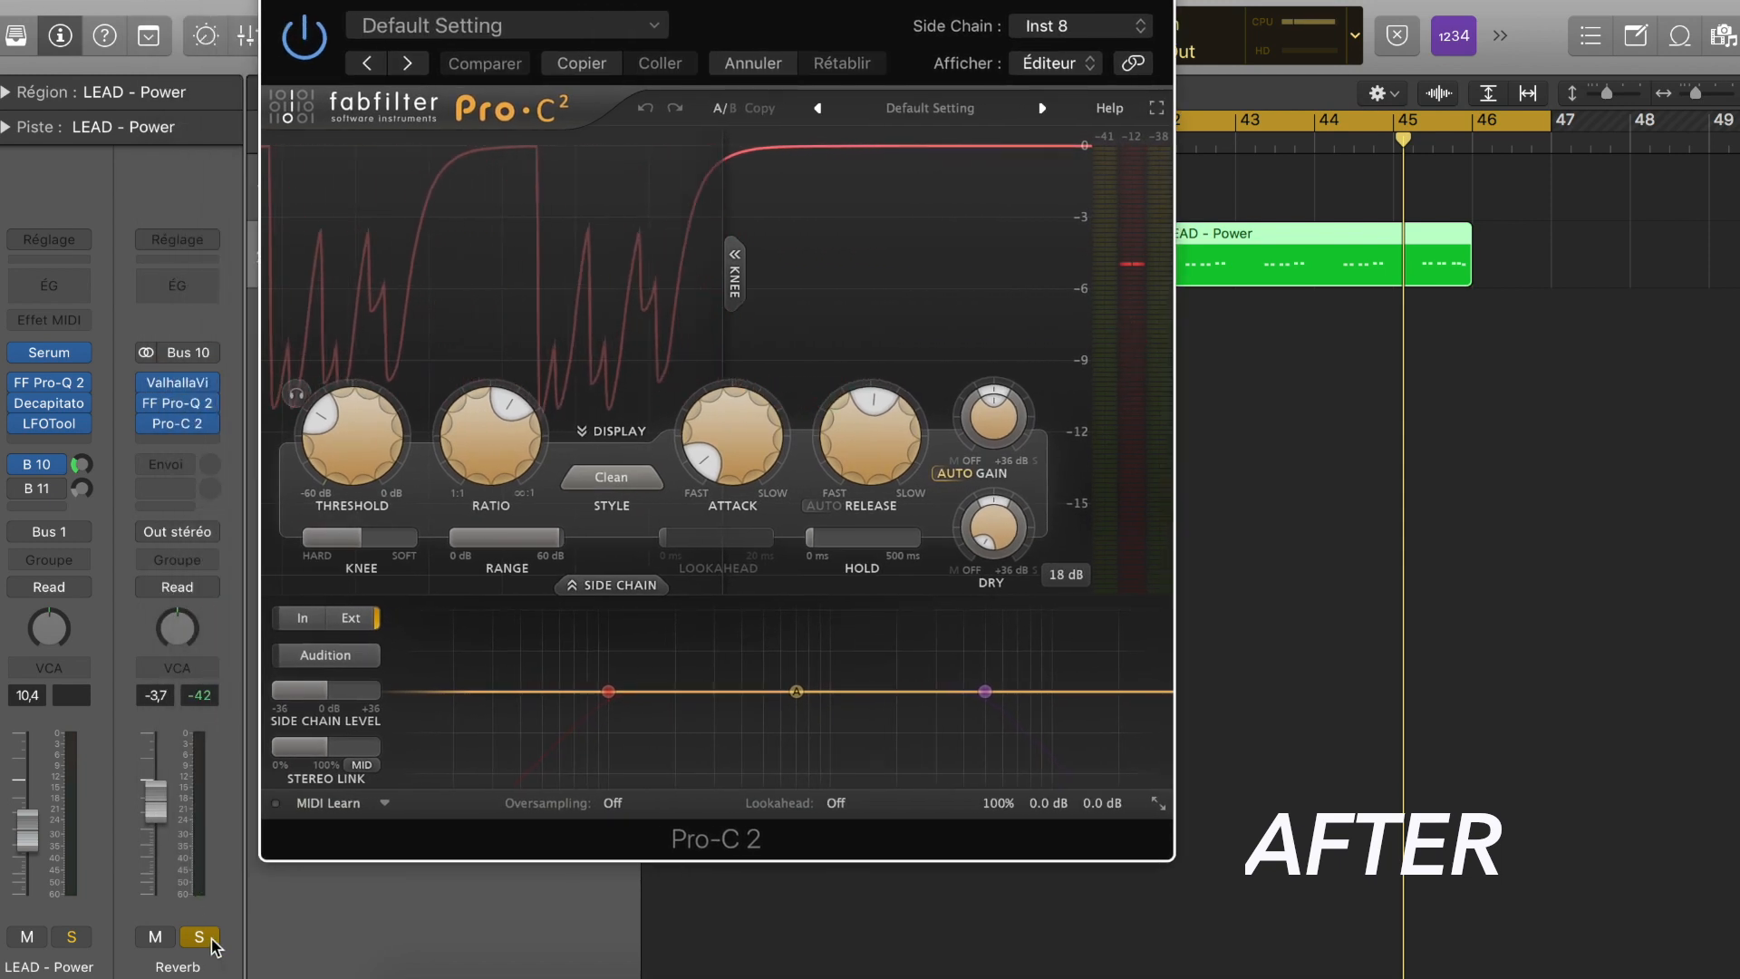
# Step: Take the Reverb bus out of solo and play the lead together with its compressed reverb
pyautogui.click(199, 936)
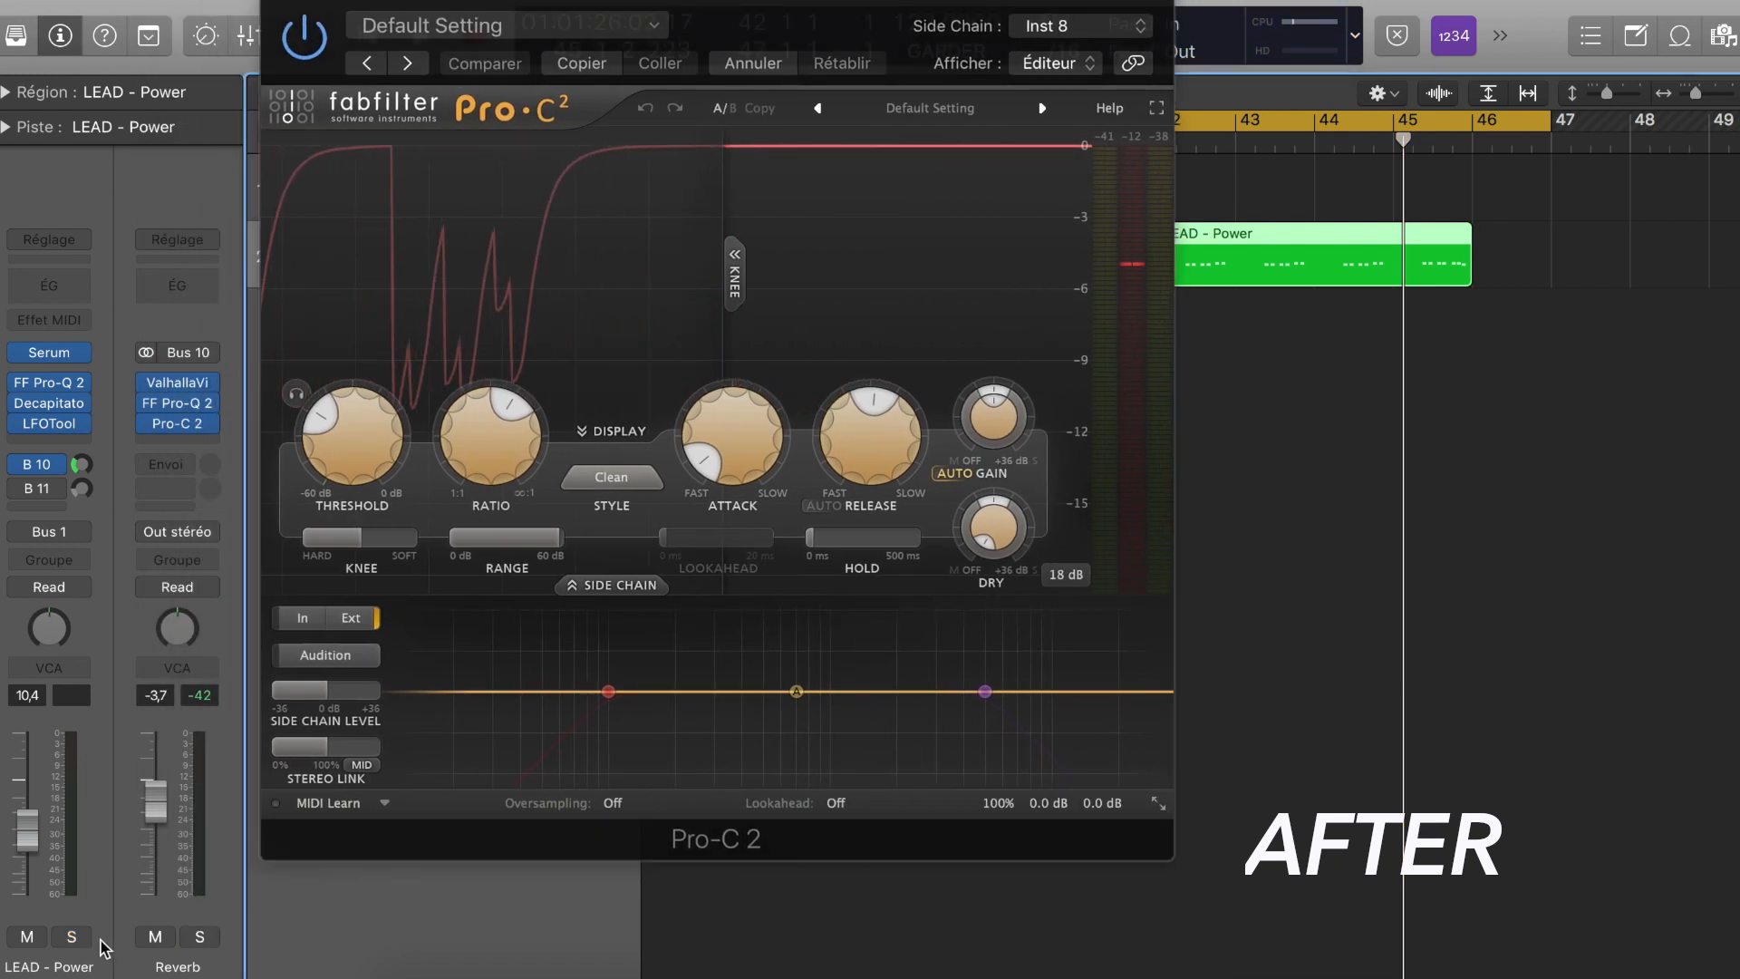
pyautogui.click(199, 937)
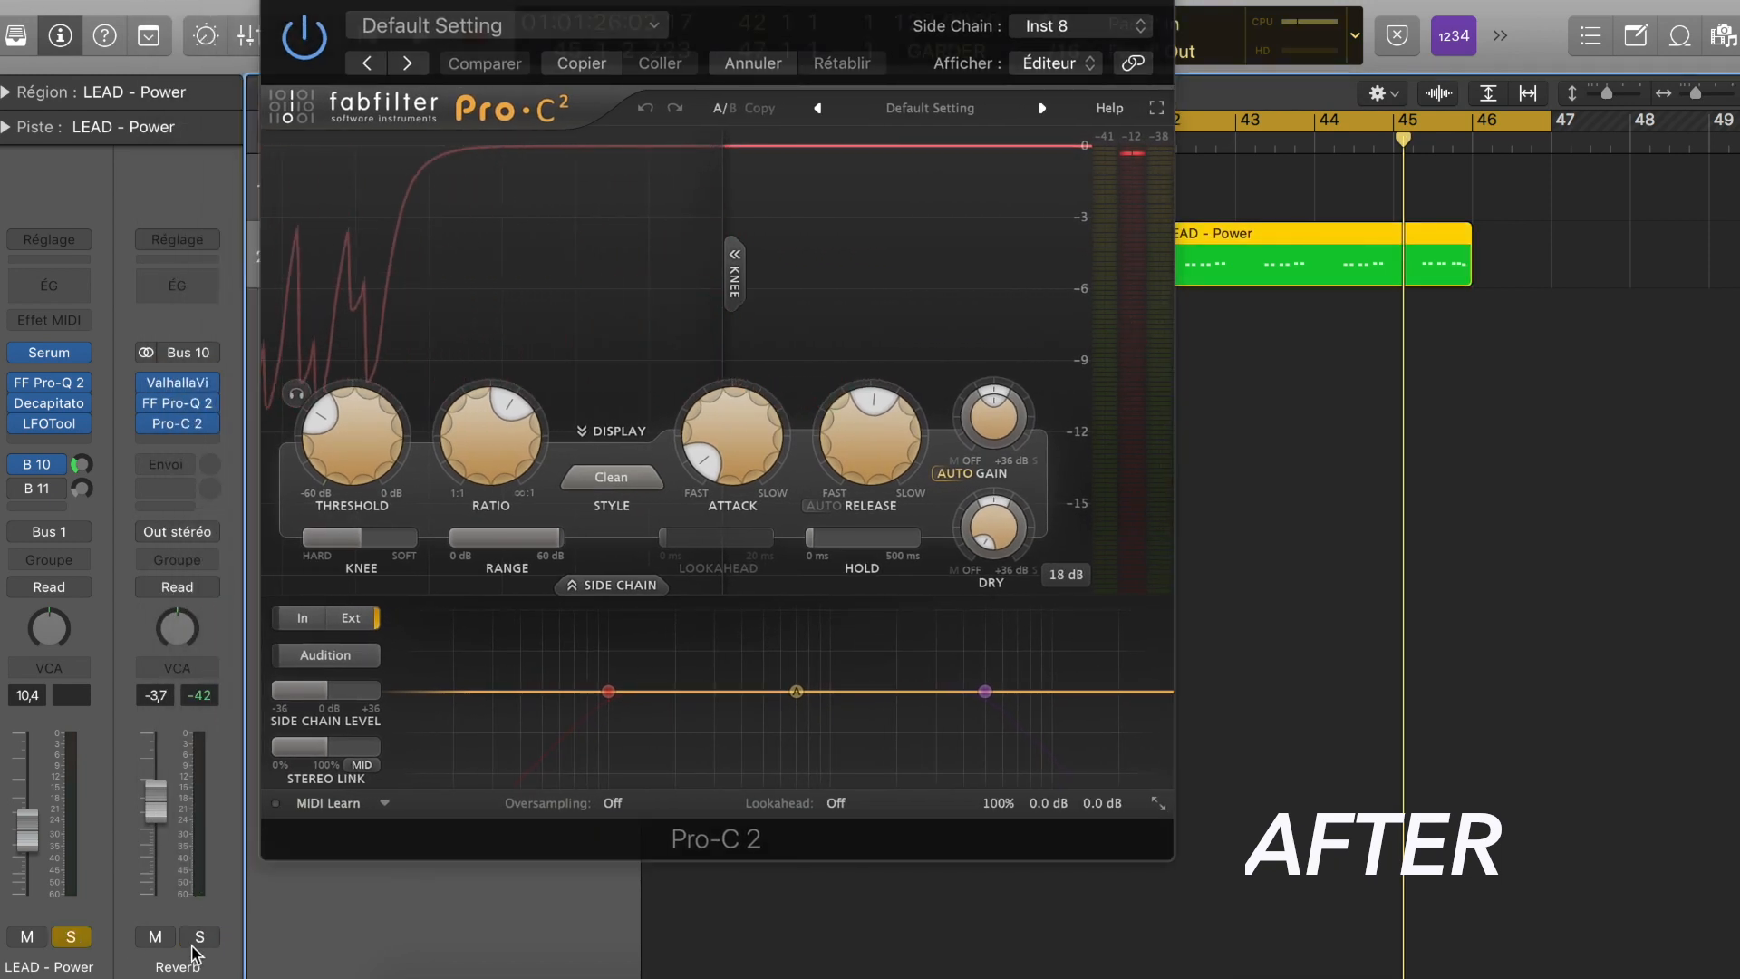
pyautogui.press('space')
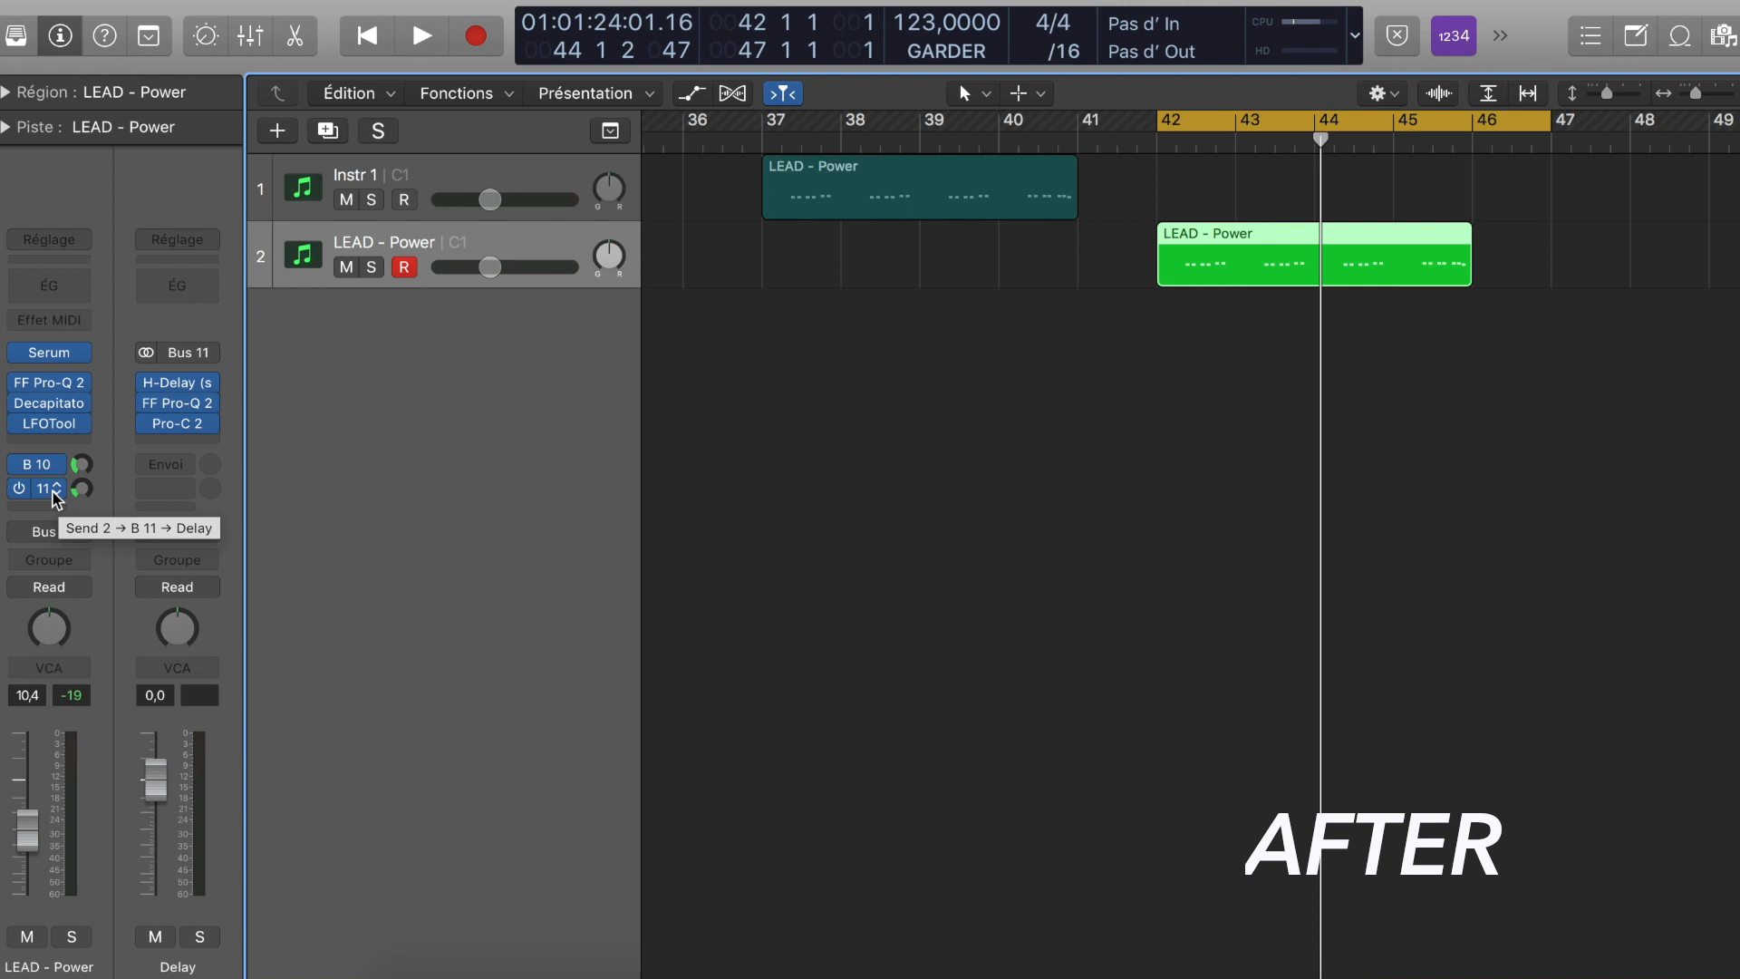
# Step: Examine the settings of H-Delay, FF Pro-Q 2 and Pro-C 2 on the Delay bus, closing each plug-in window
pyautogui.click(177, 382)
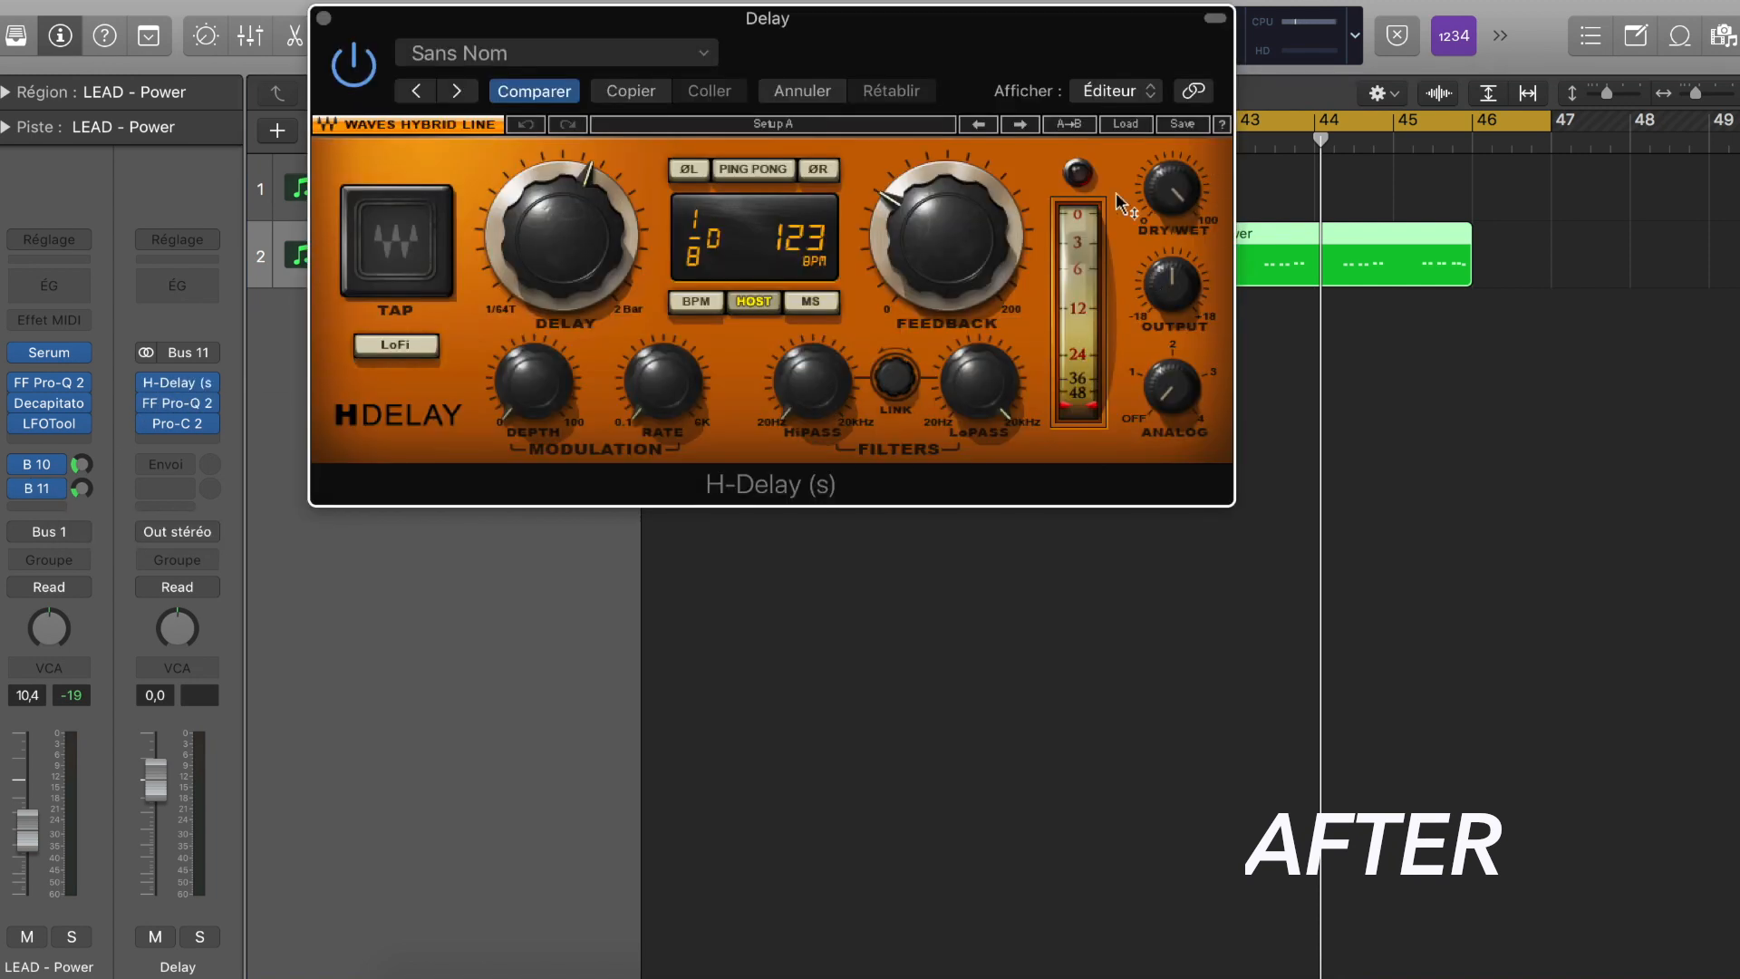
pyautogui.click(325, 20)
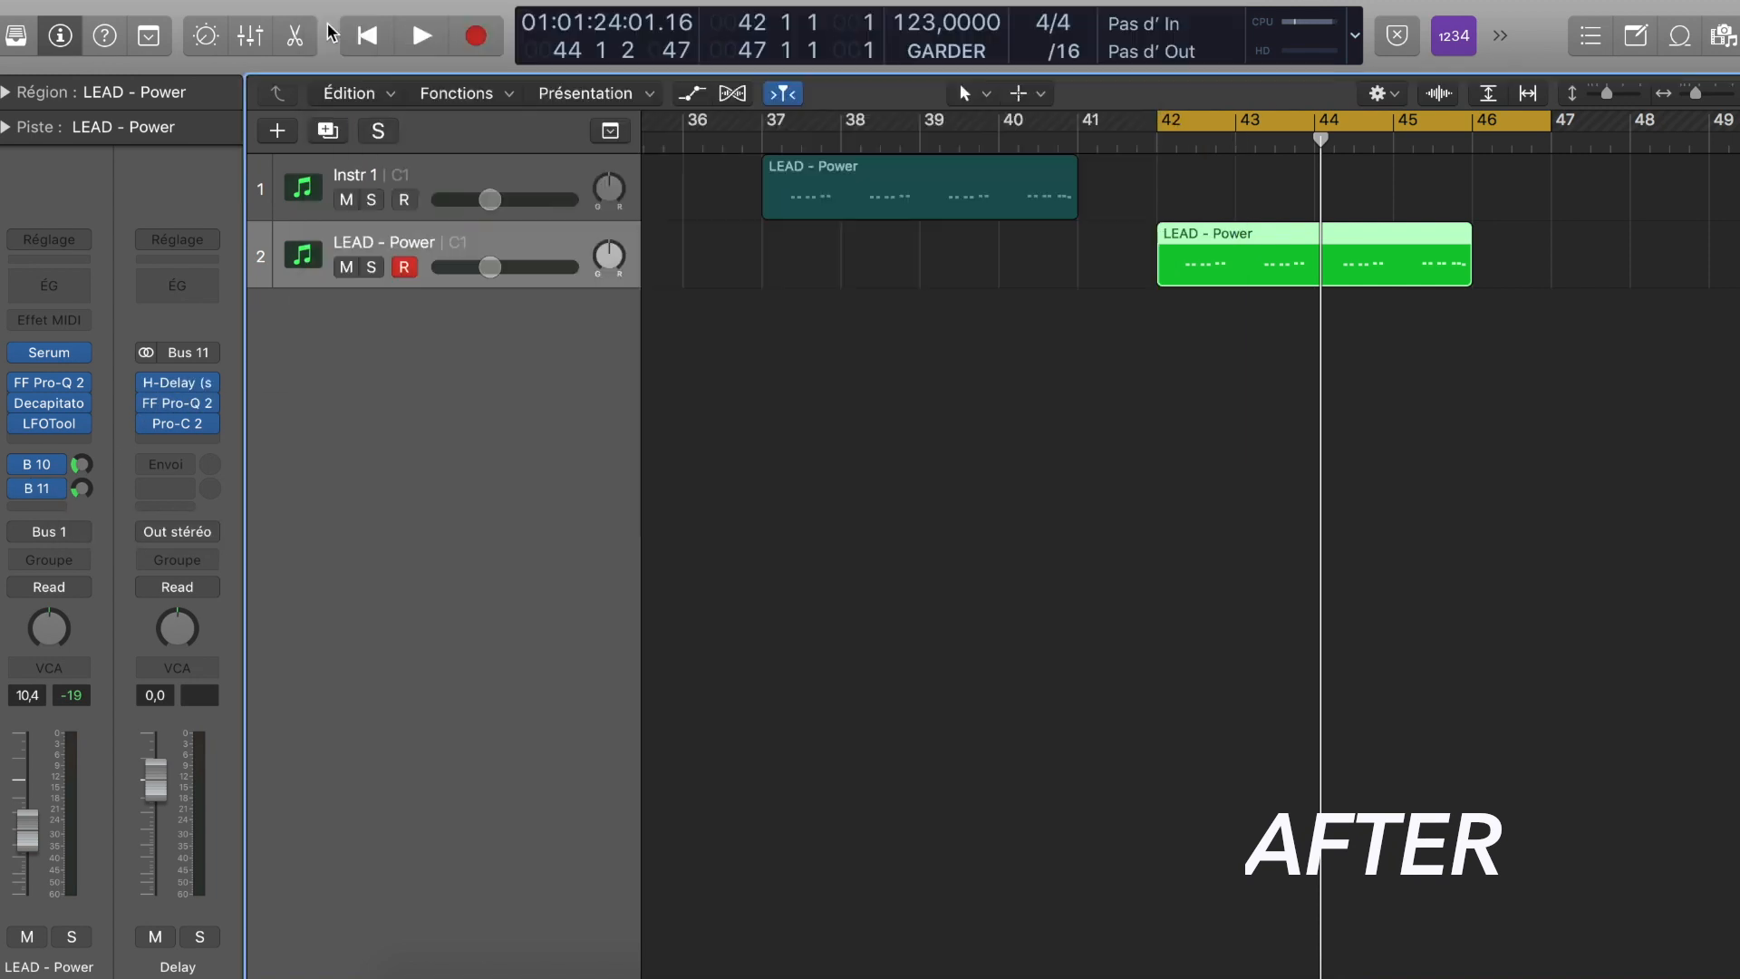
pyautogui.click(174, 399)
pyautogui.click(173, 399)
pyautogui.click(179, 403)
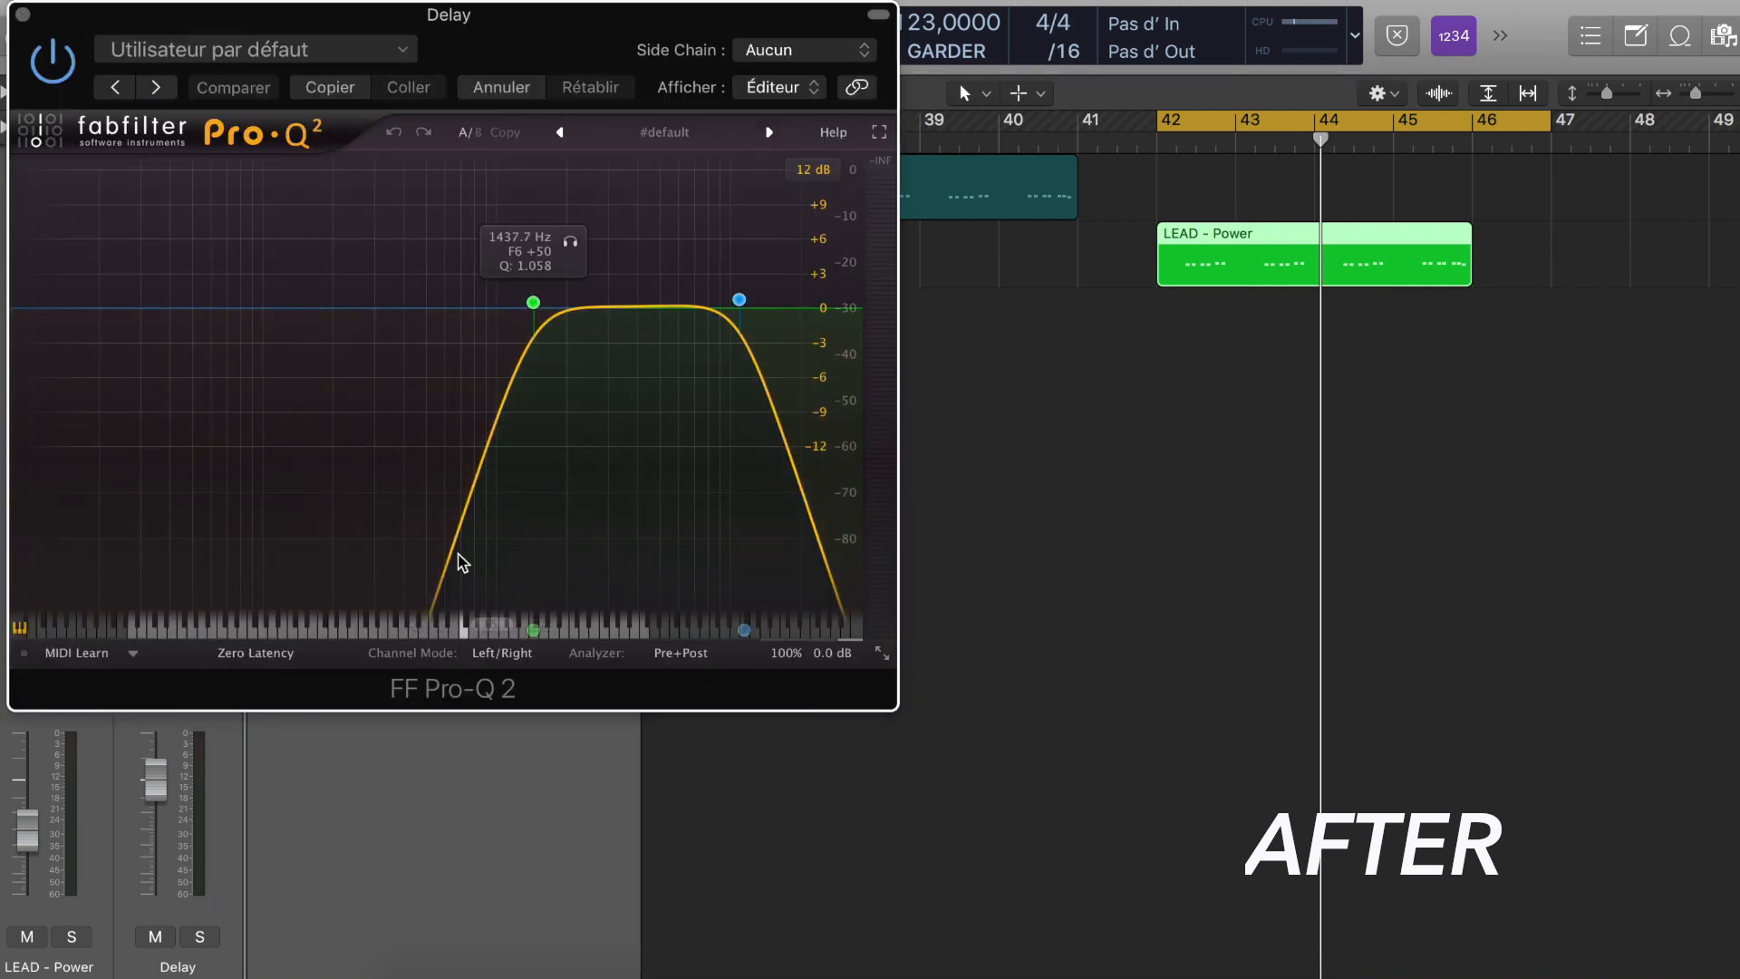
pyautogui.click(22, 15)
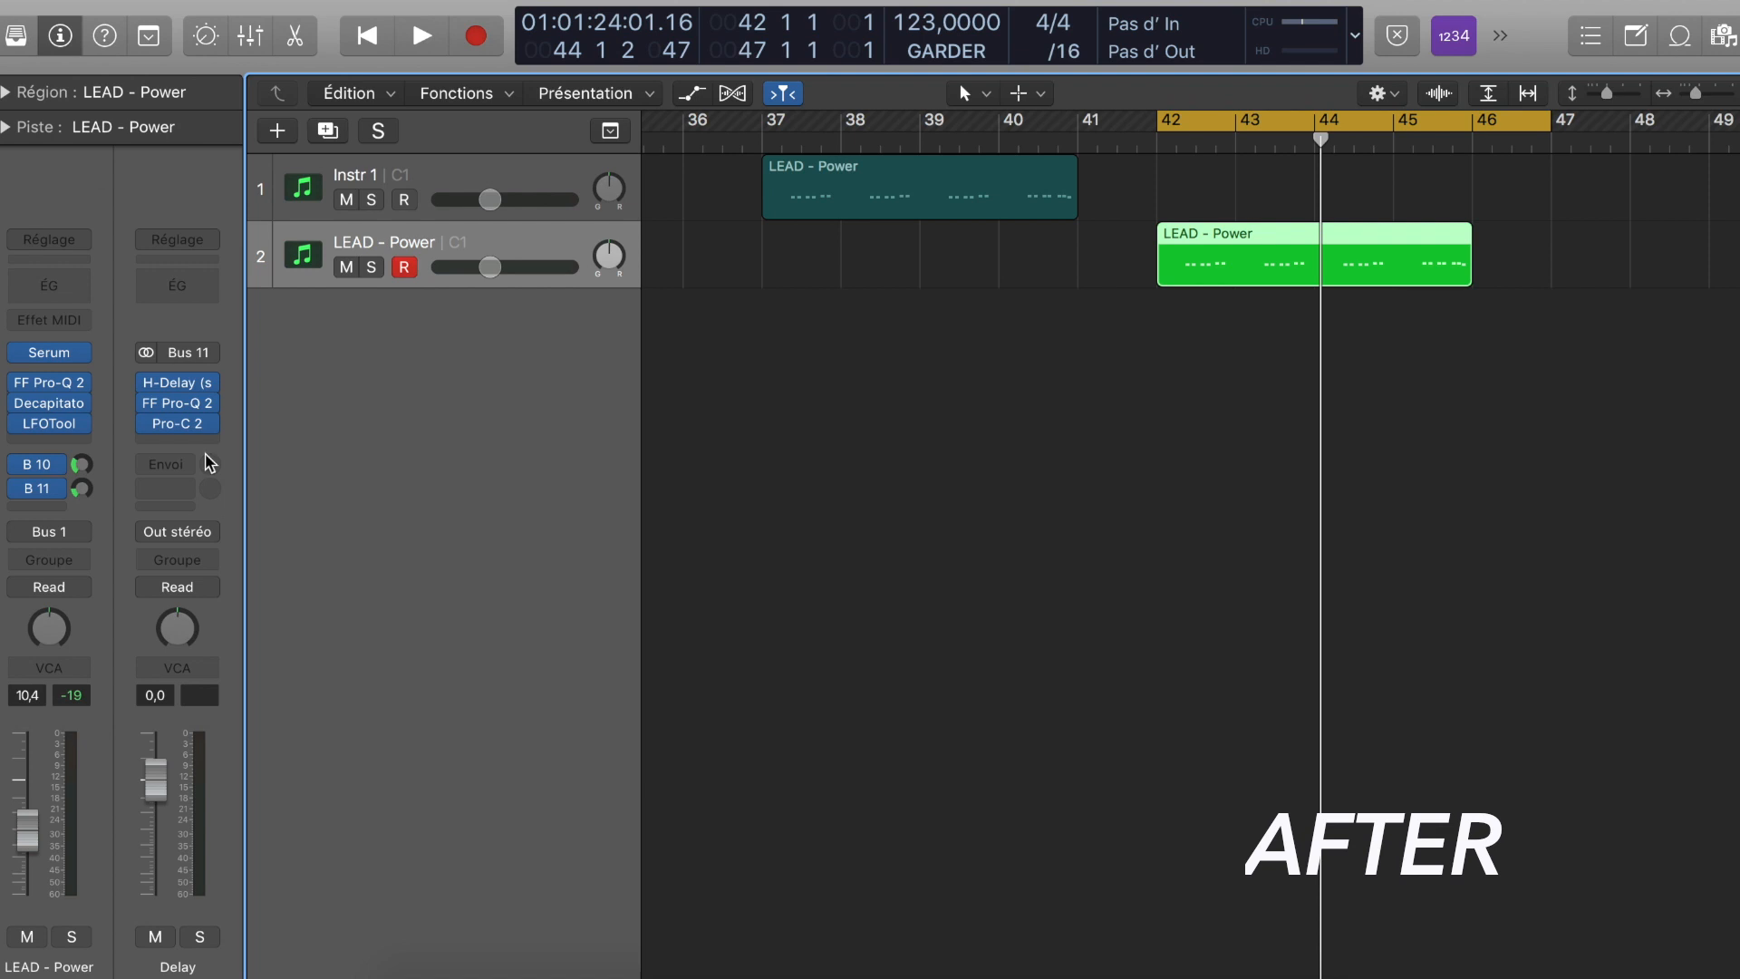
pyautogui.click(182, 435)
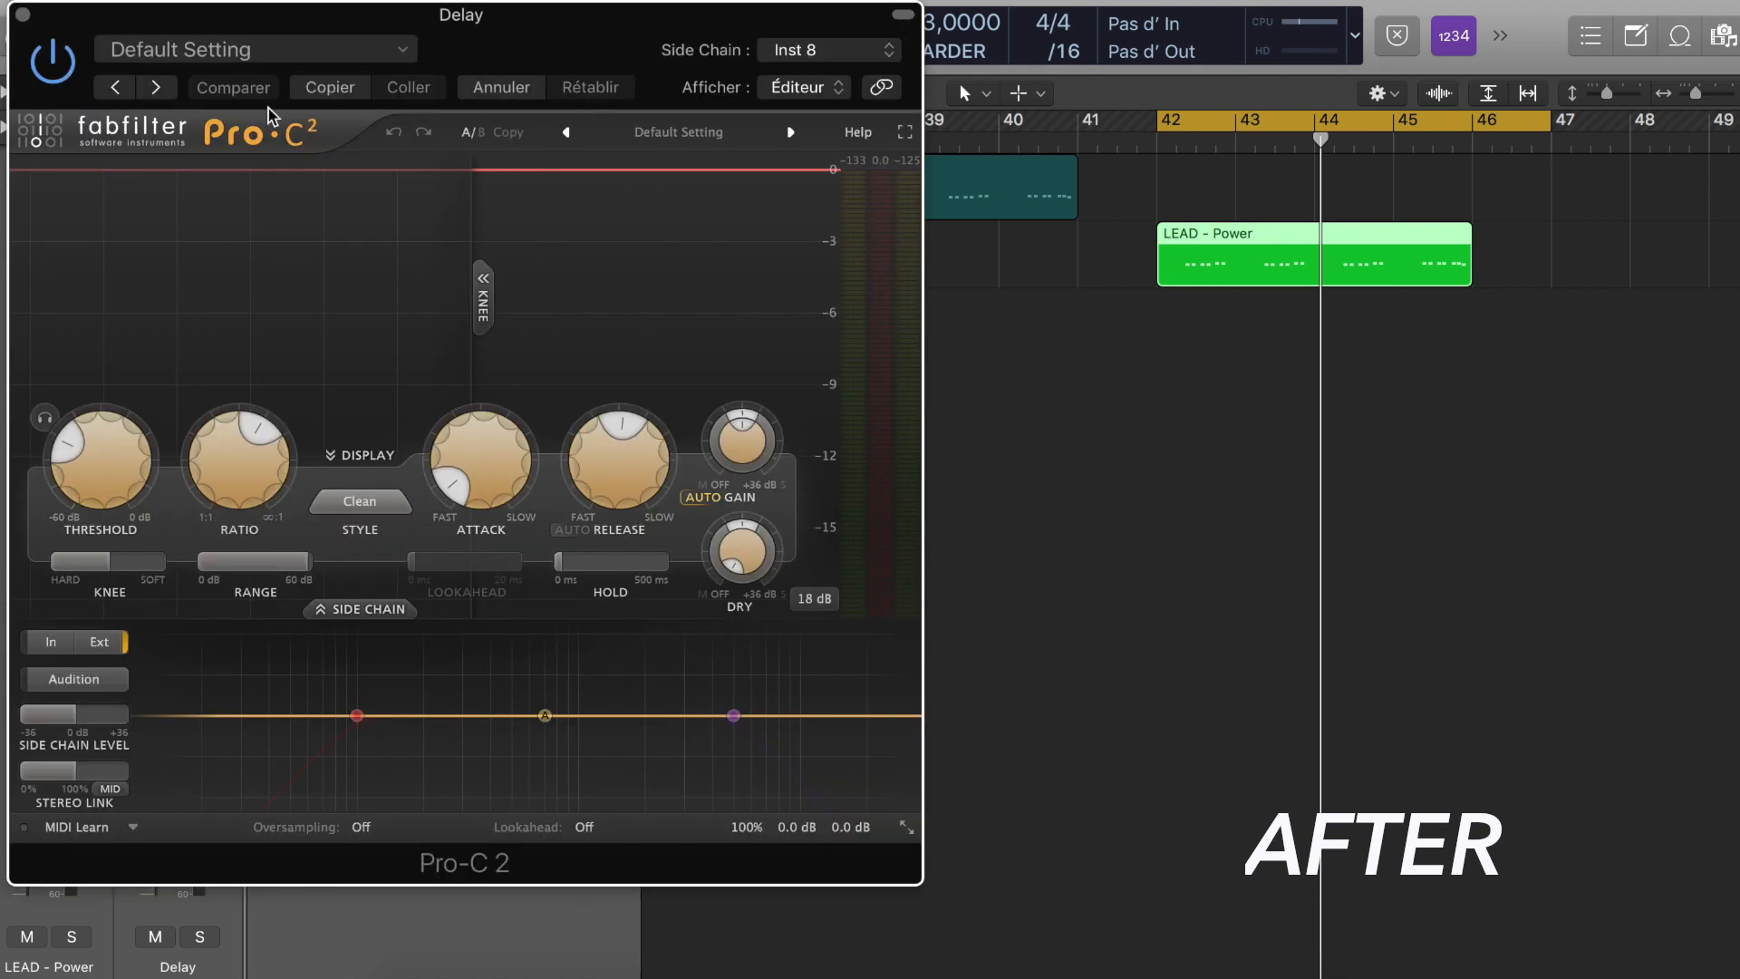
pyautogui.click(20, 15)
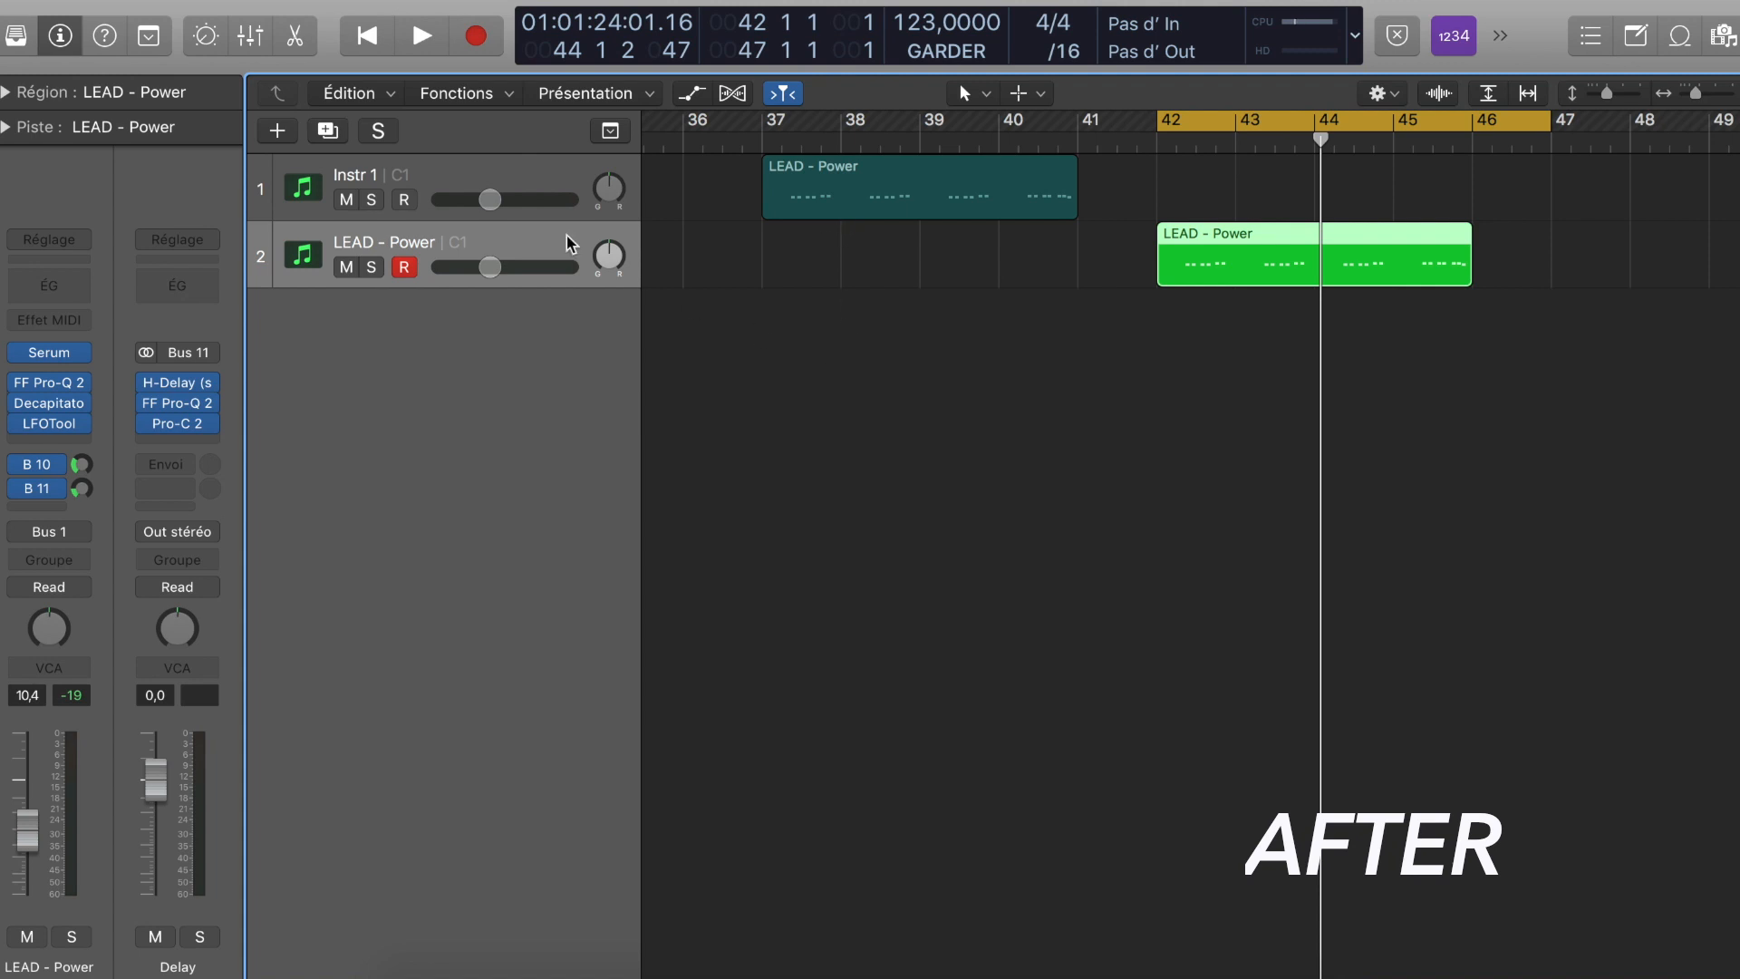
# Step: Reselect the LEAD - Power track and show the Reverb and Delay buses fed by its B 10 and B 11 sends
pyautogui.click(442, 185)
pyautogui.click(449, 243)
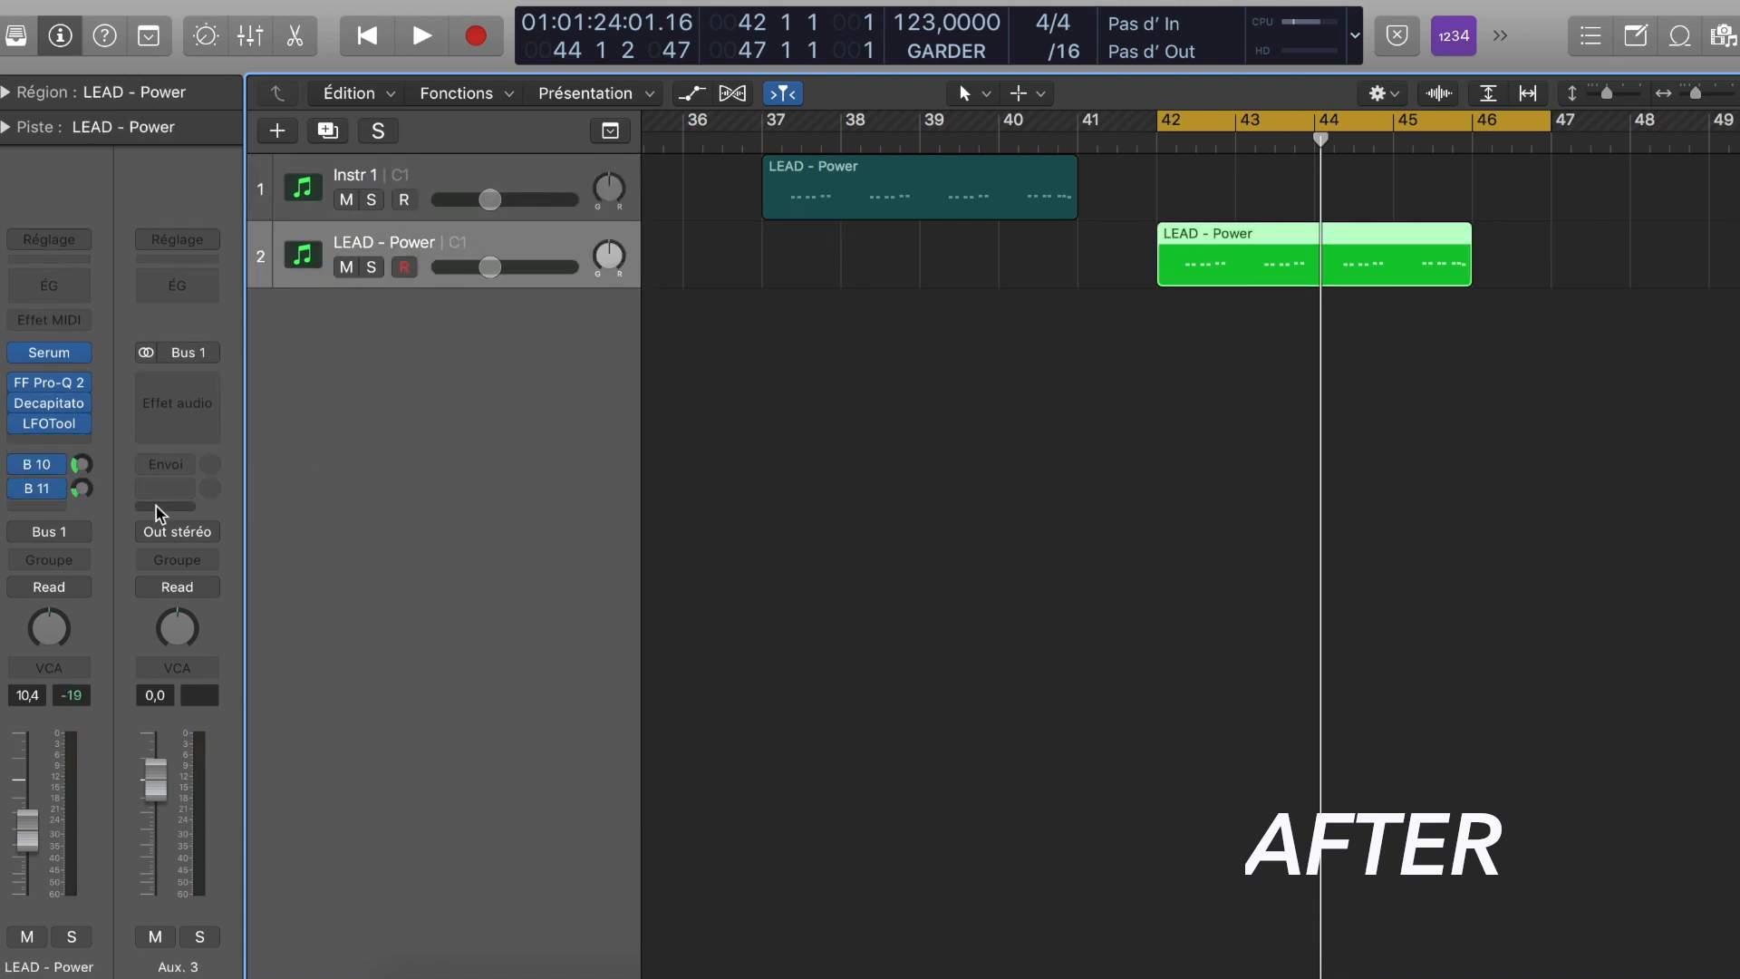
pyautogui.click(38, 465)
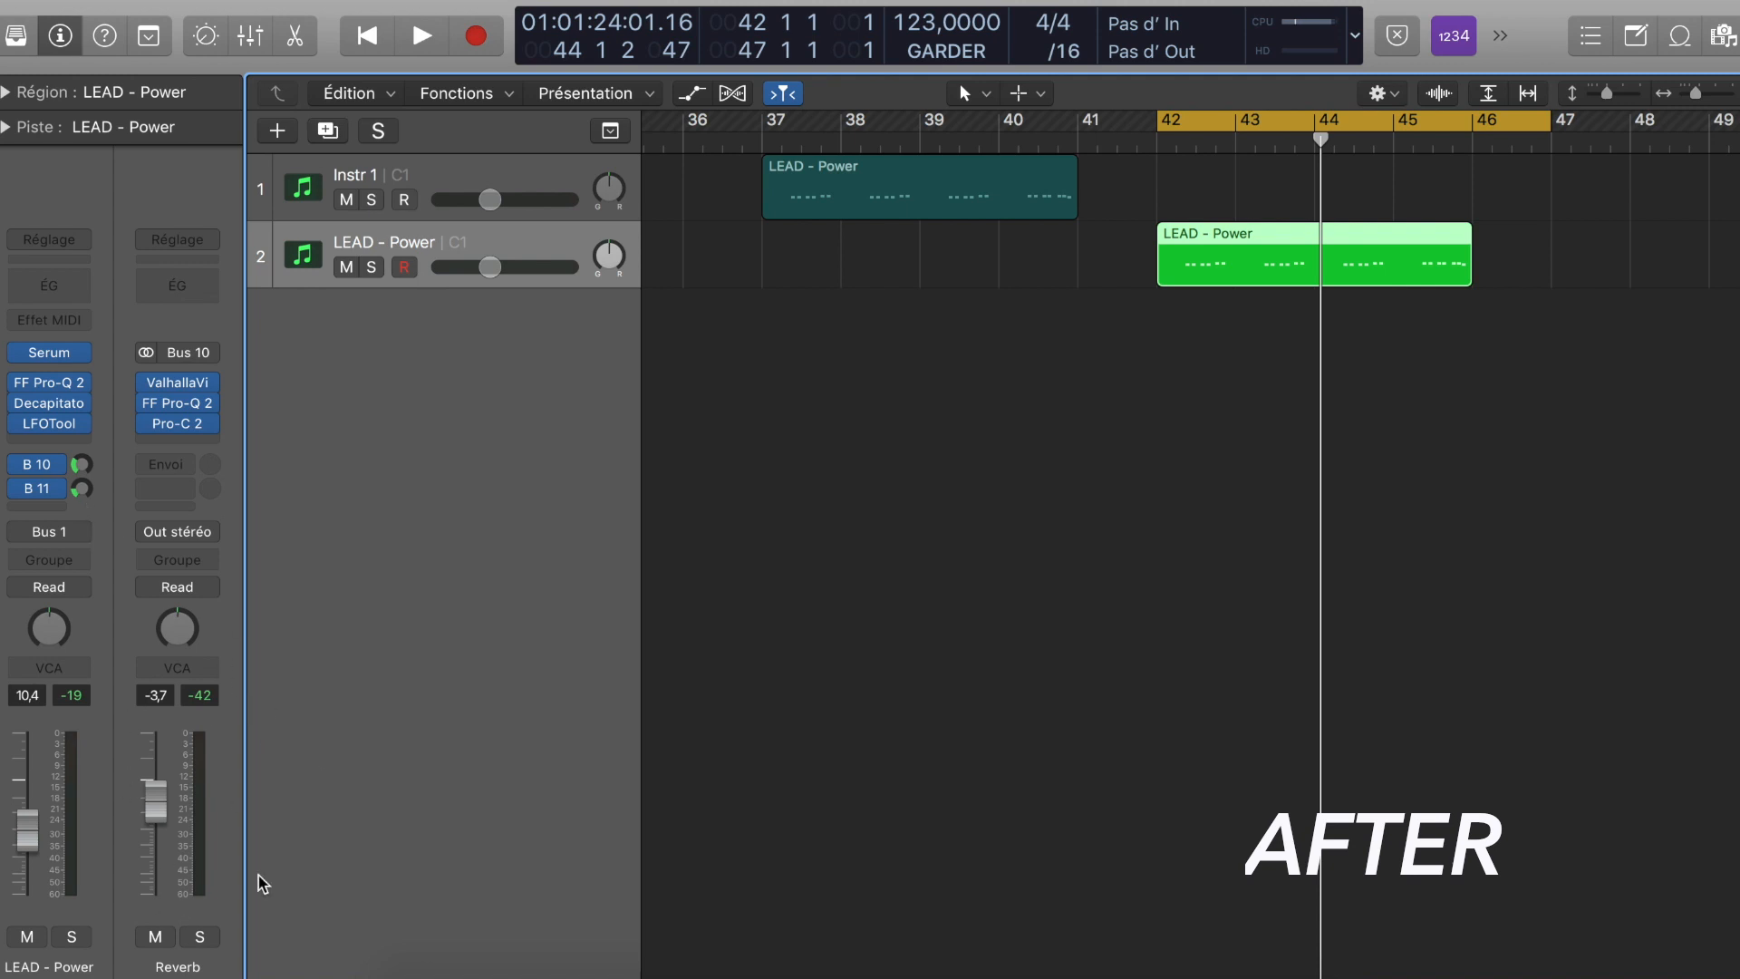
pyautogui.click(36, 489)
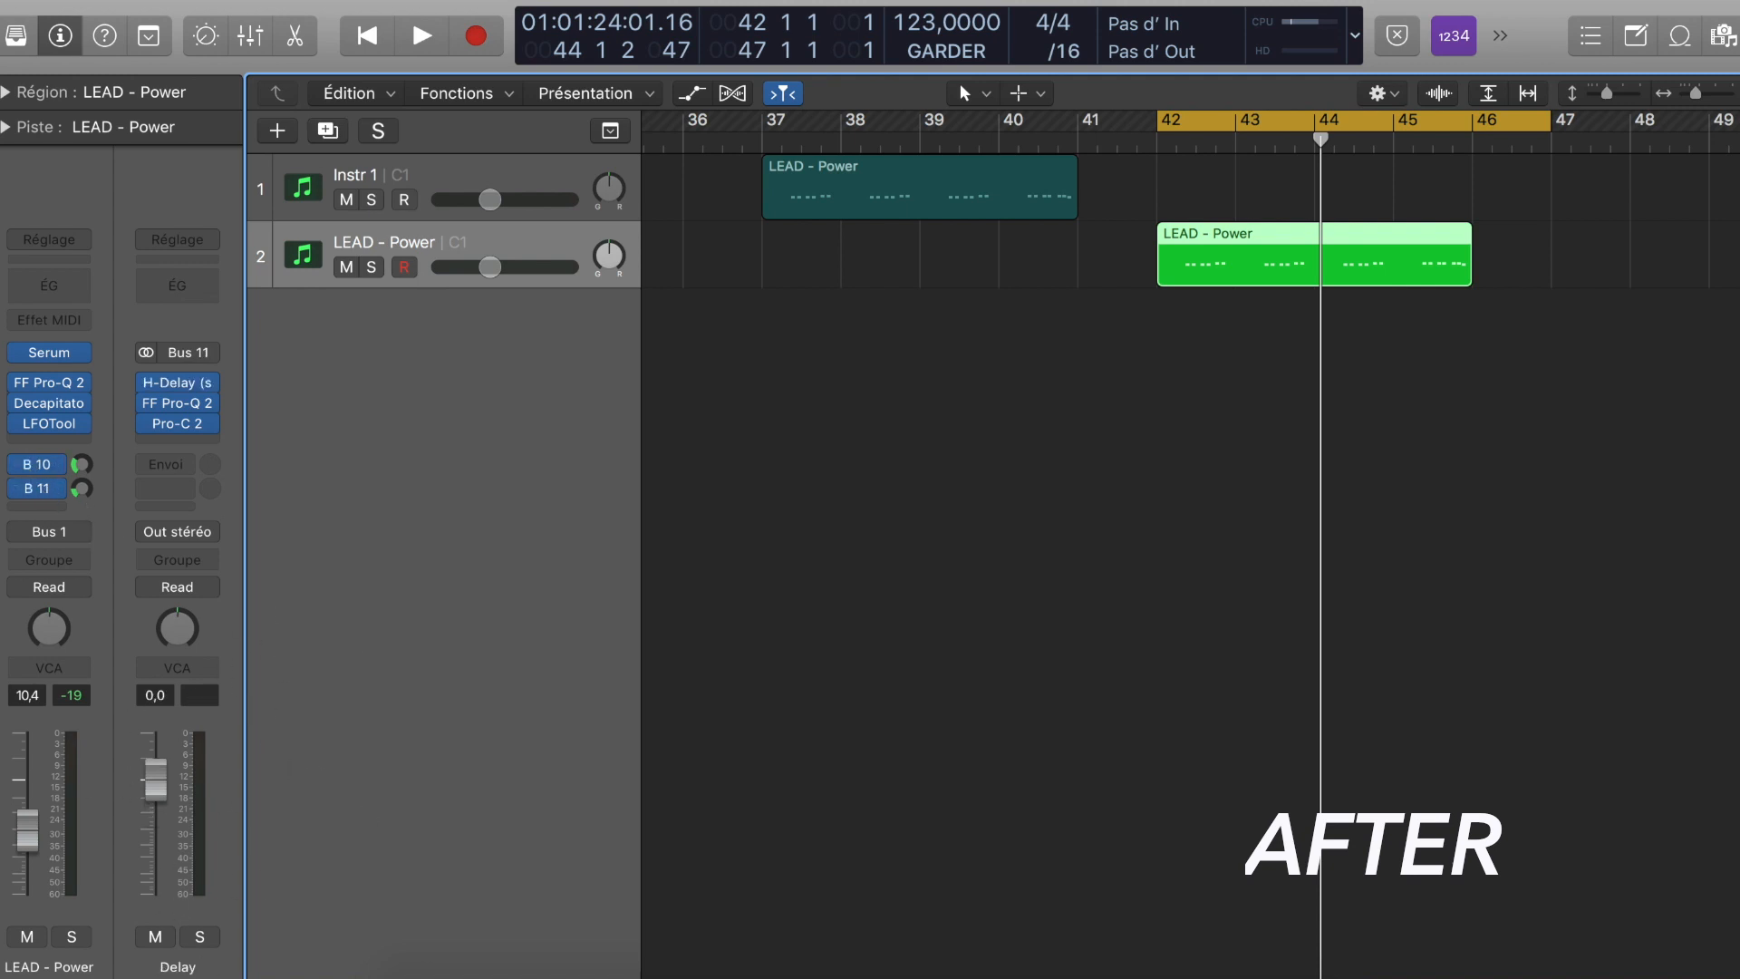
# Step: Bypass the B 11 delay send of LEAD - Power and play the region with only the B 10 reverb send
pyautogui.click(372, 267)
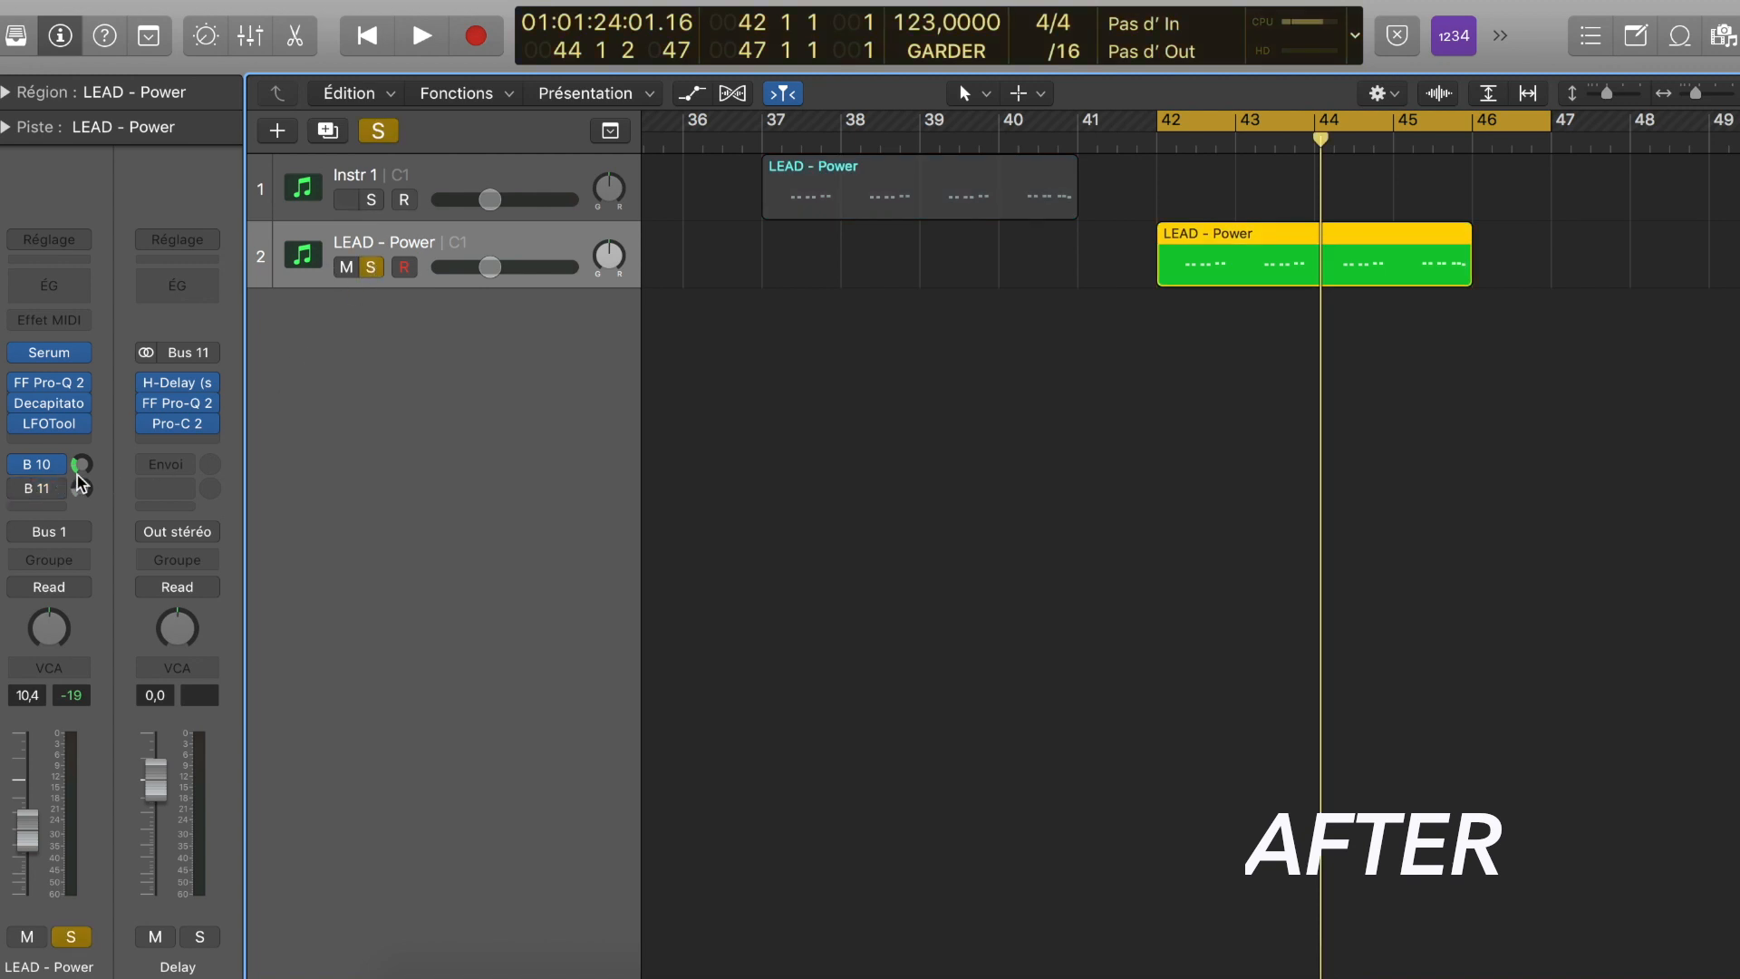
pyautogui.click(45, 467)
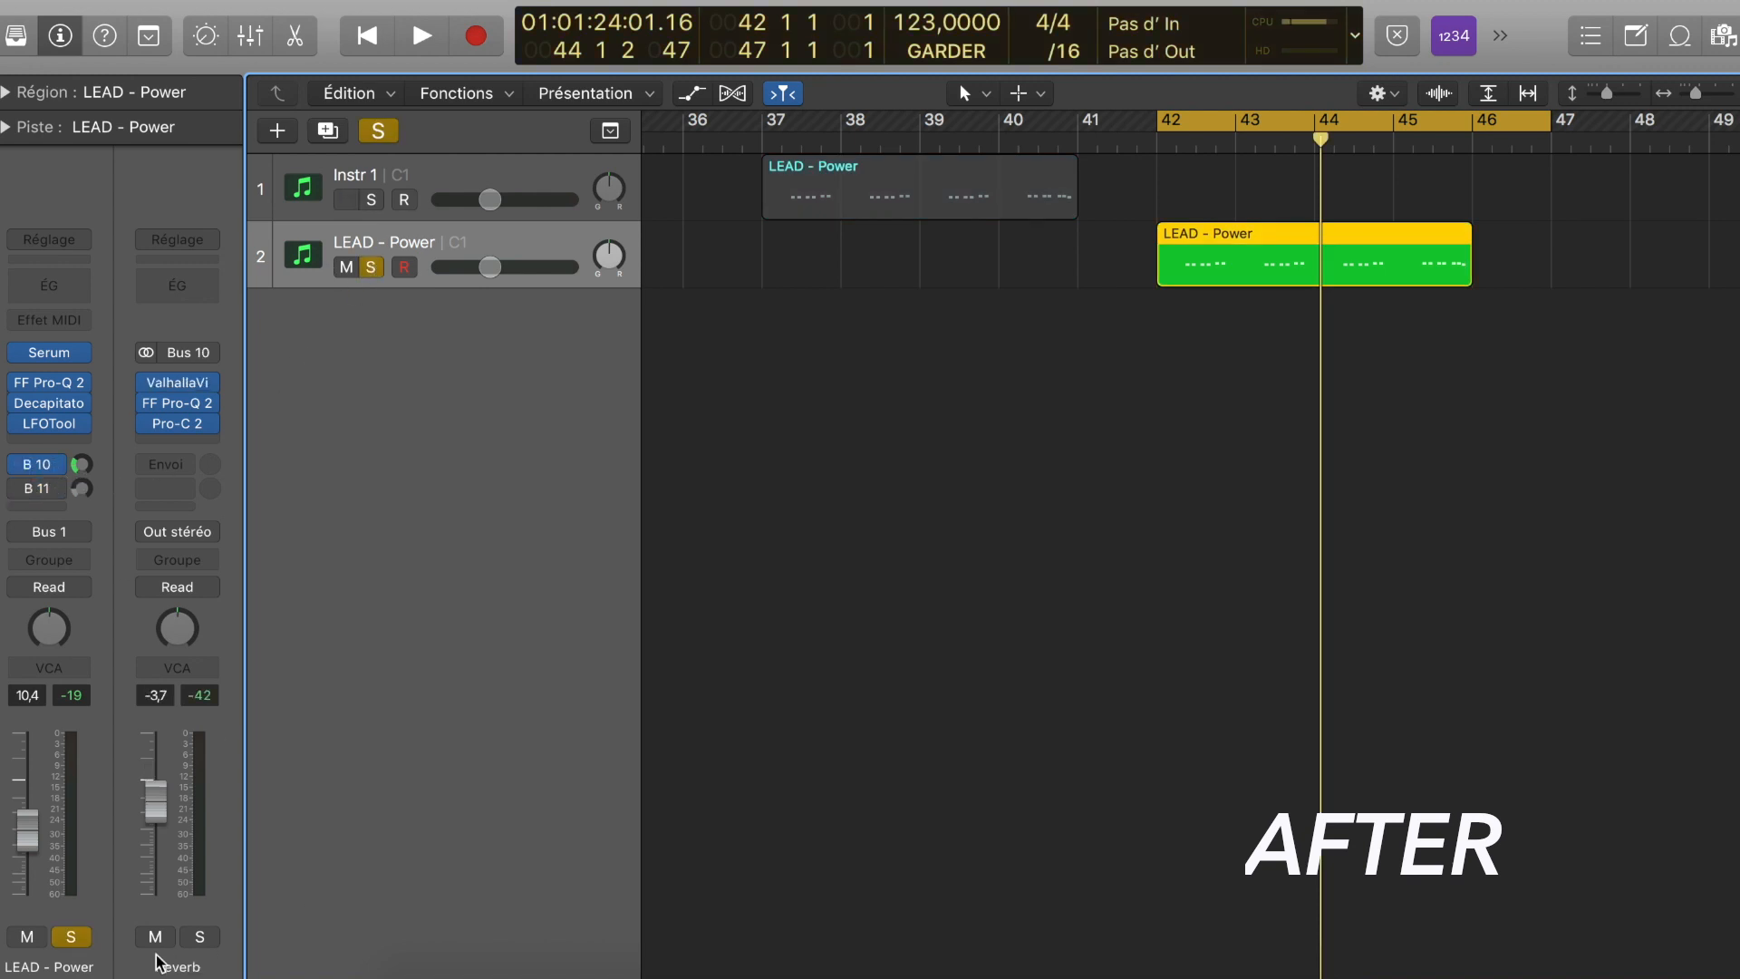
pyautogui.click(82, 943)
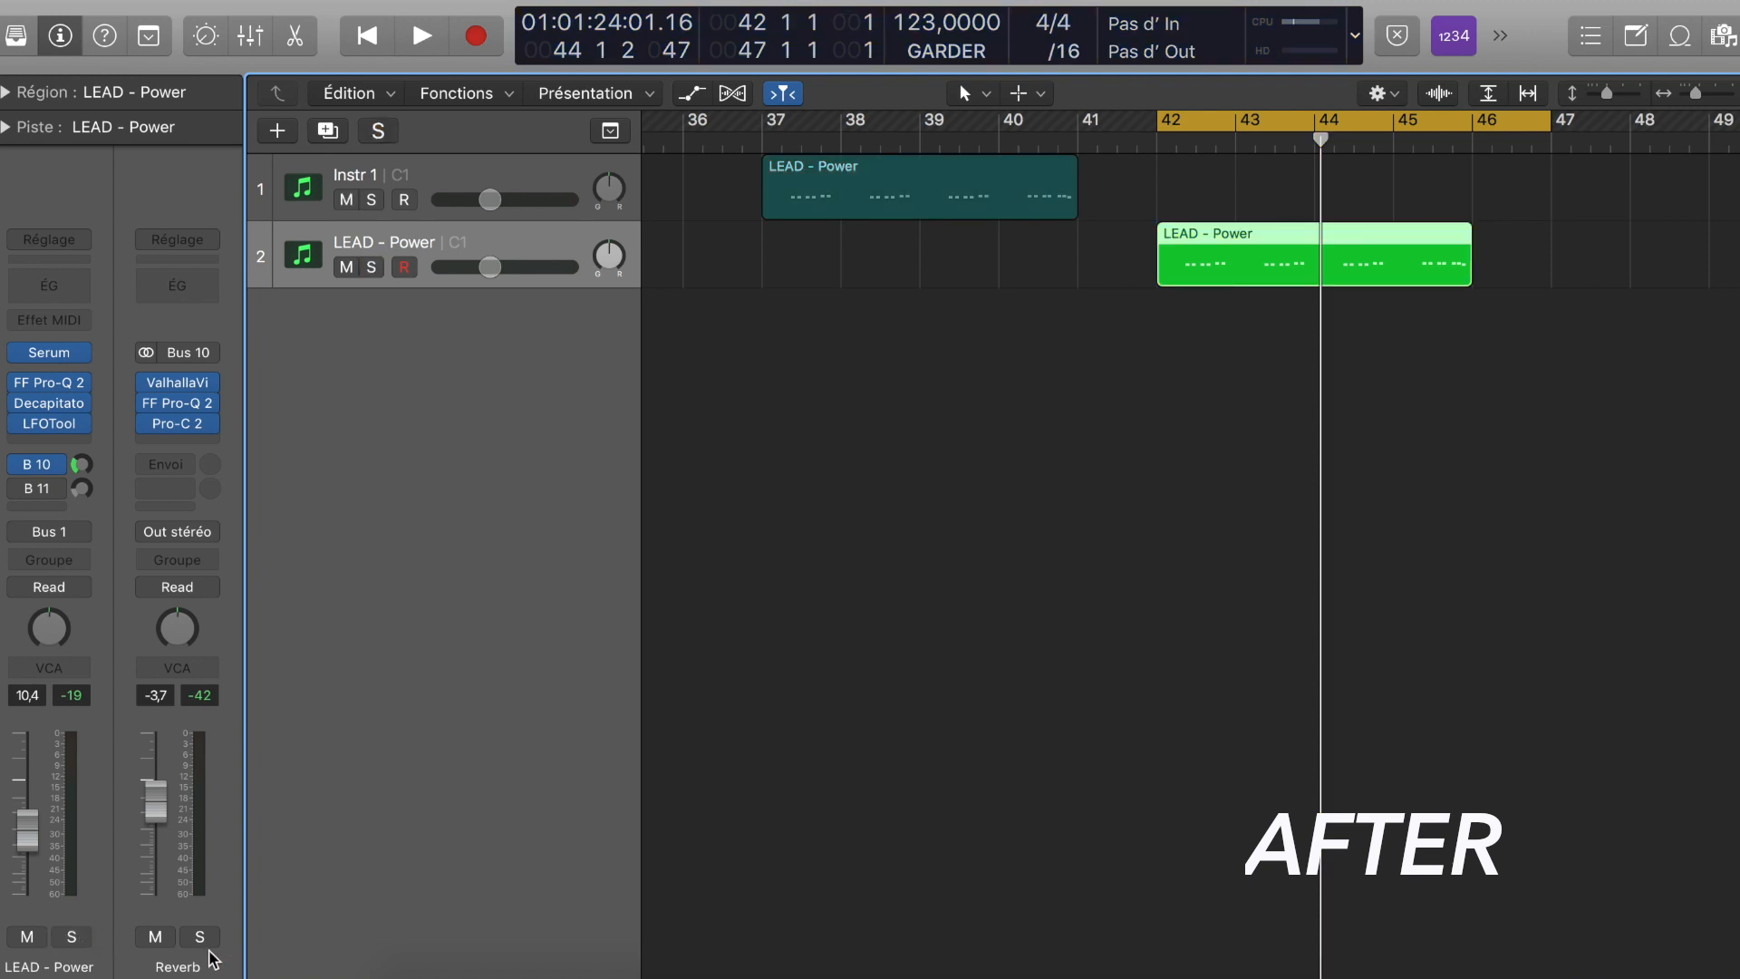
pyautogui.press('space')
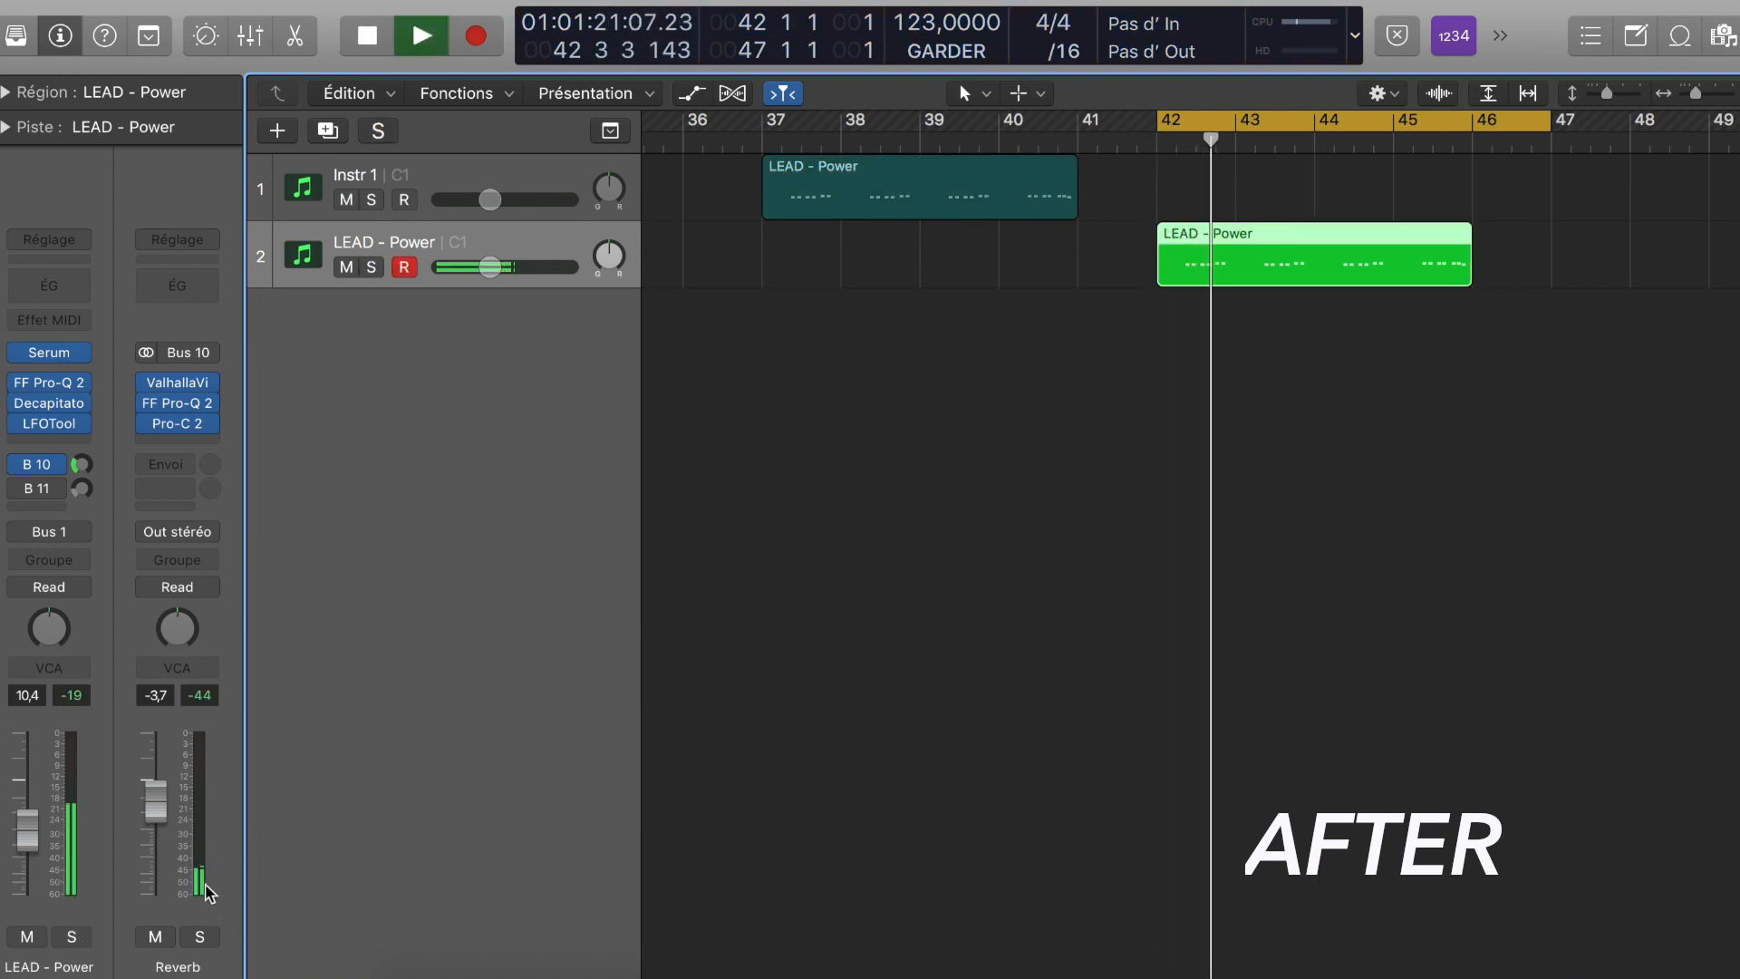
pyautogui.press('space')
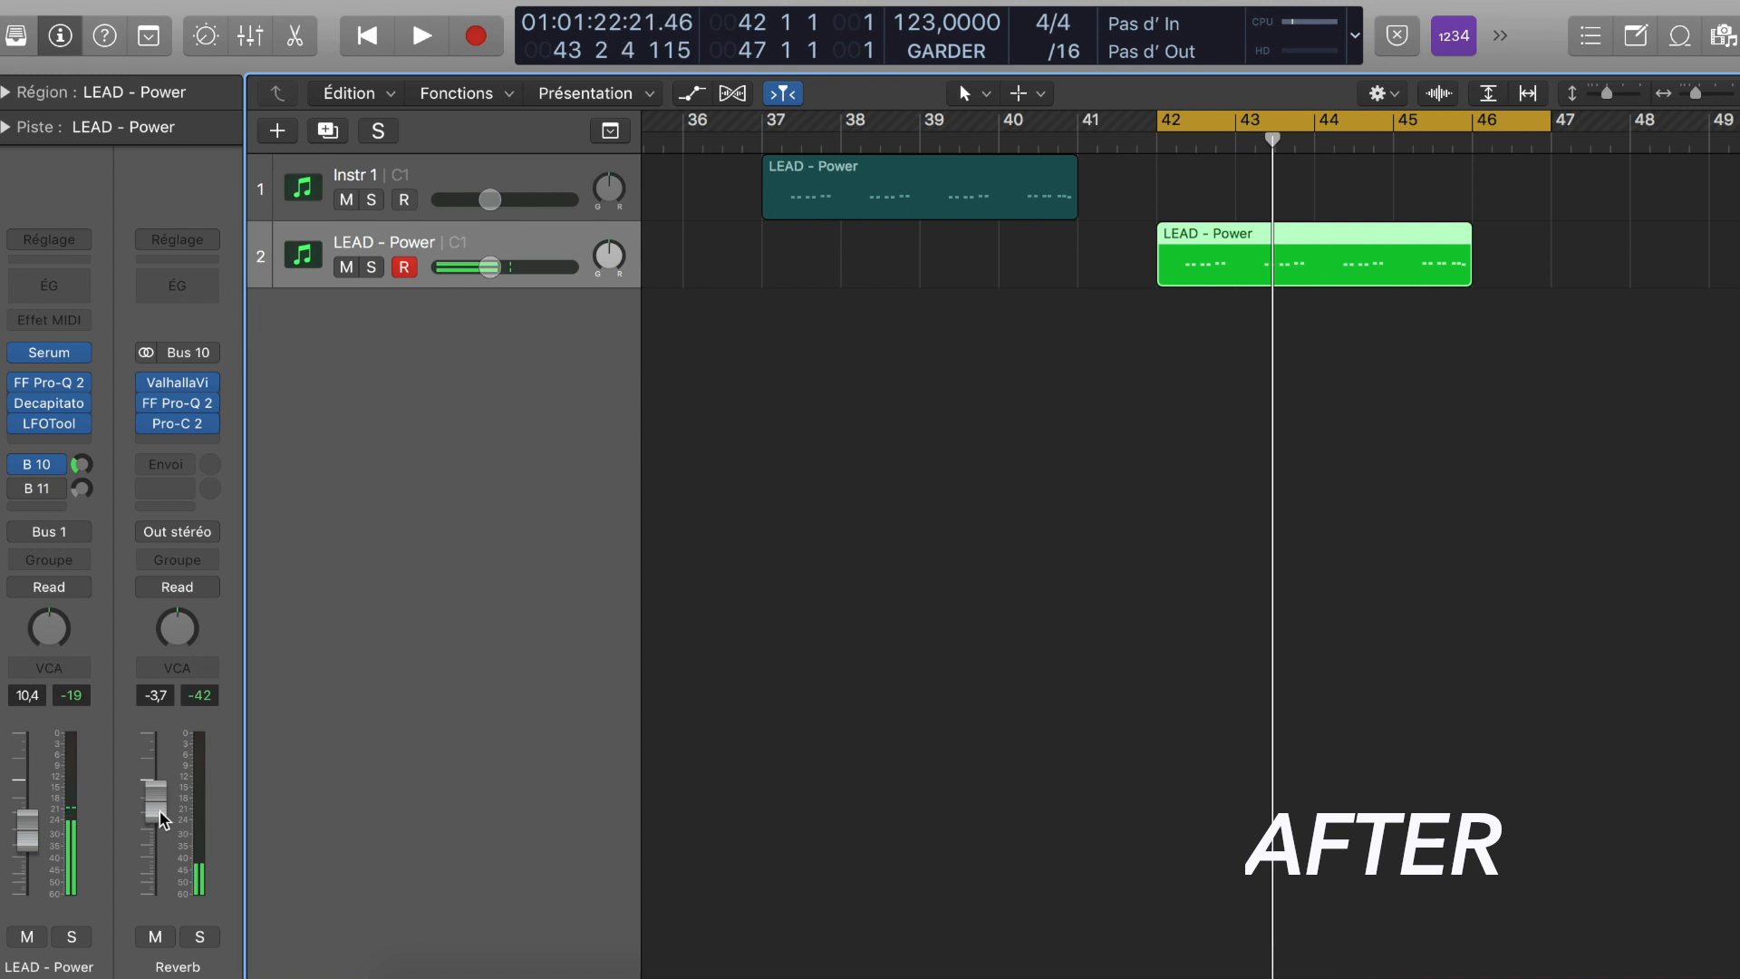
# Step: Try different Reverb bus levels during playback and set its volume fader to -3.1 dB
pyautogui.moveTo(156, 798); pyautogui.dragTo(156, 827)
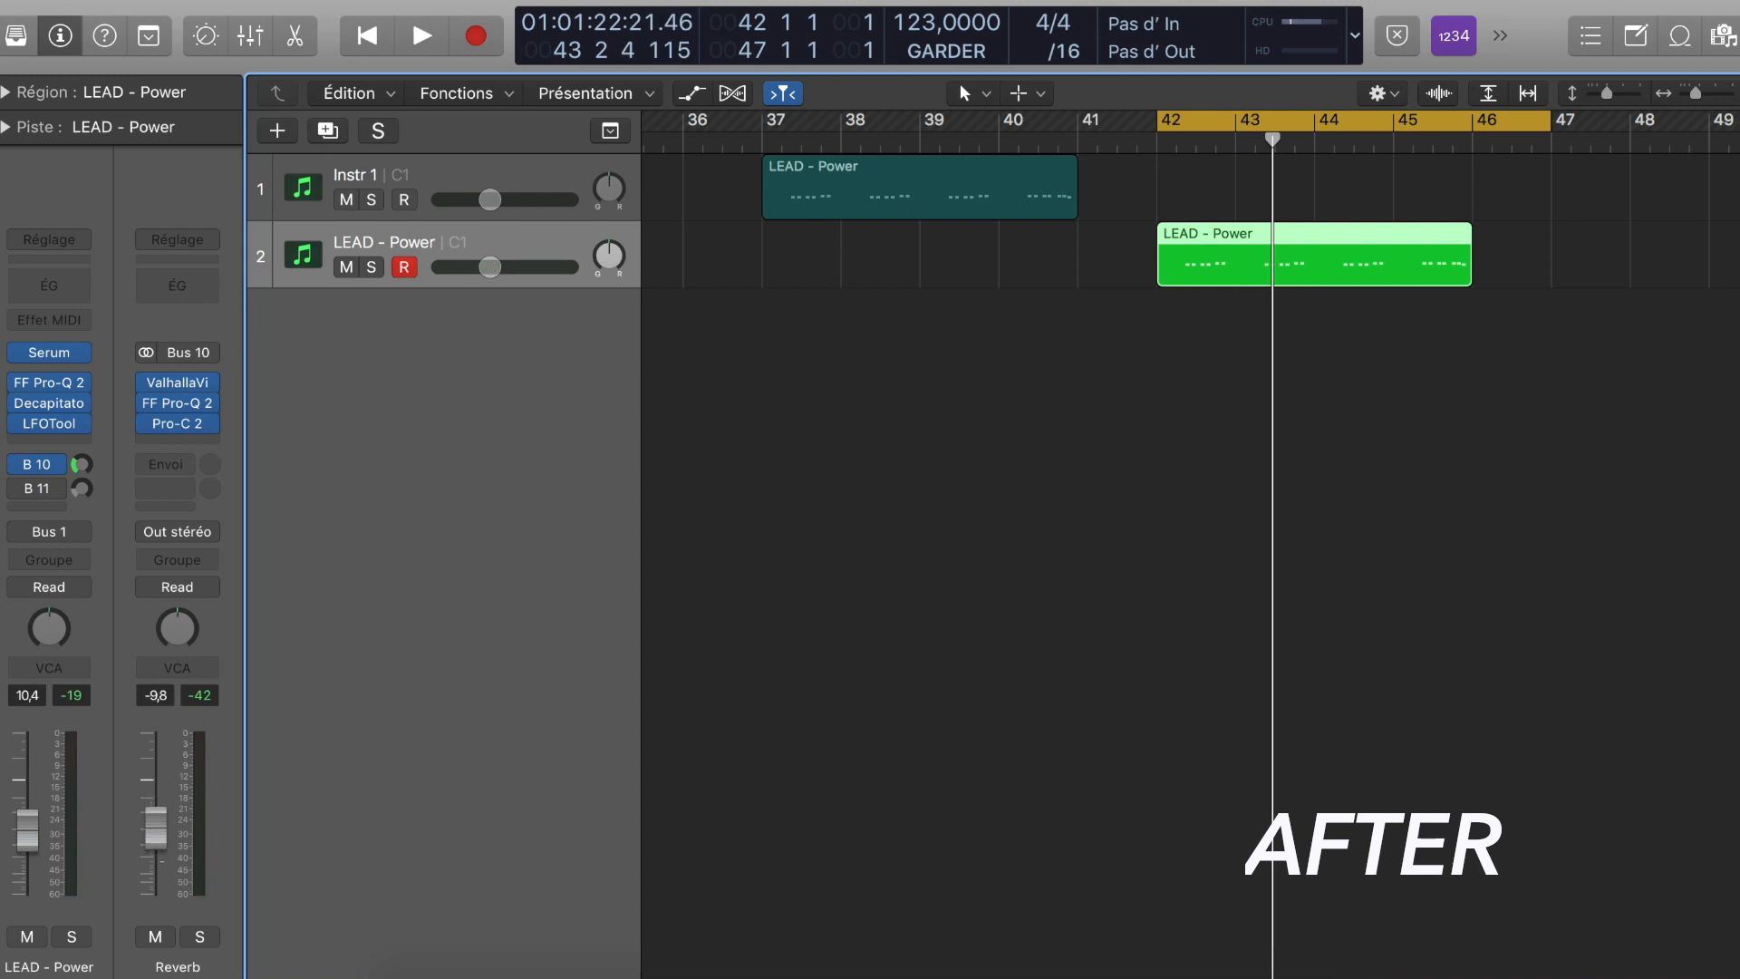
pyautogui.press('space')
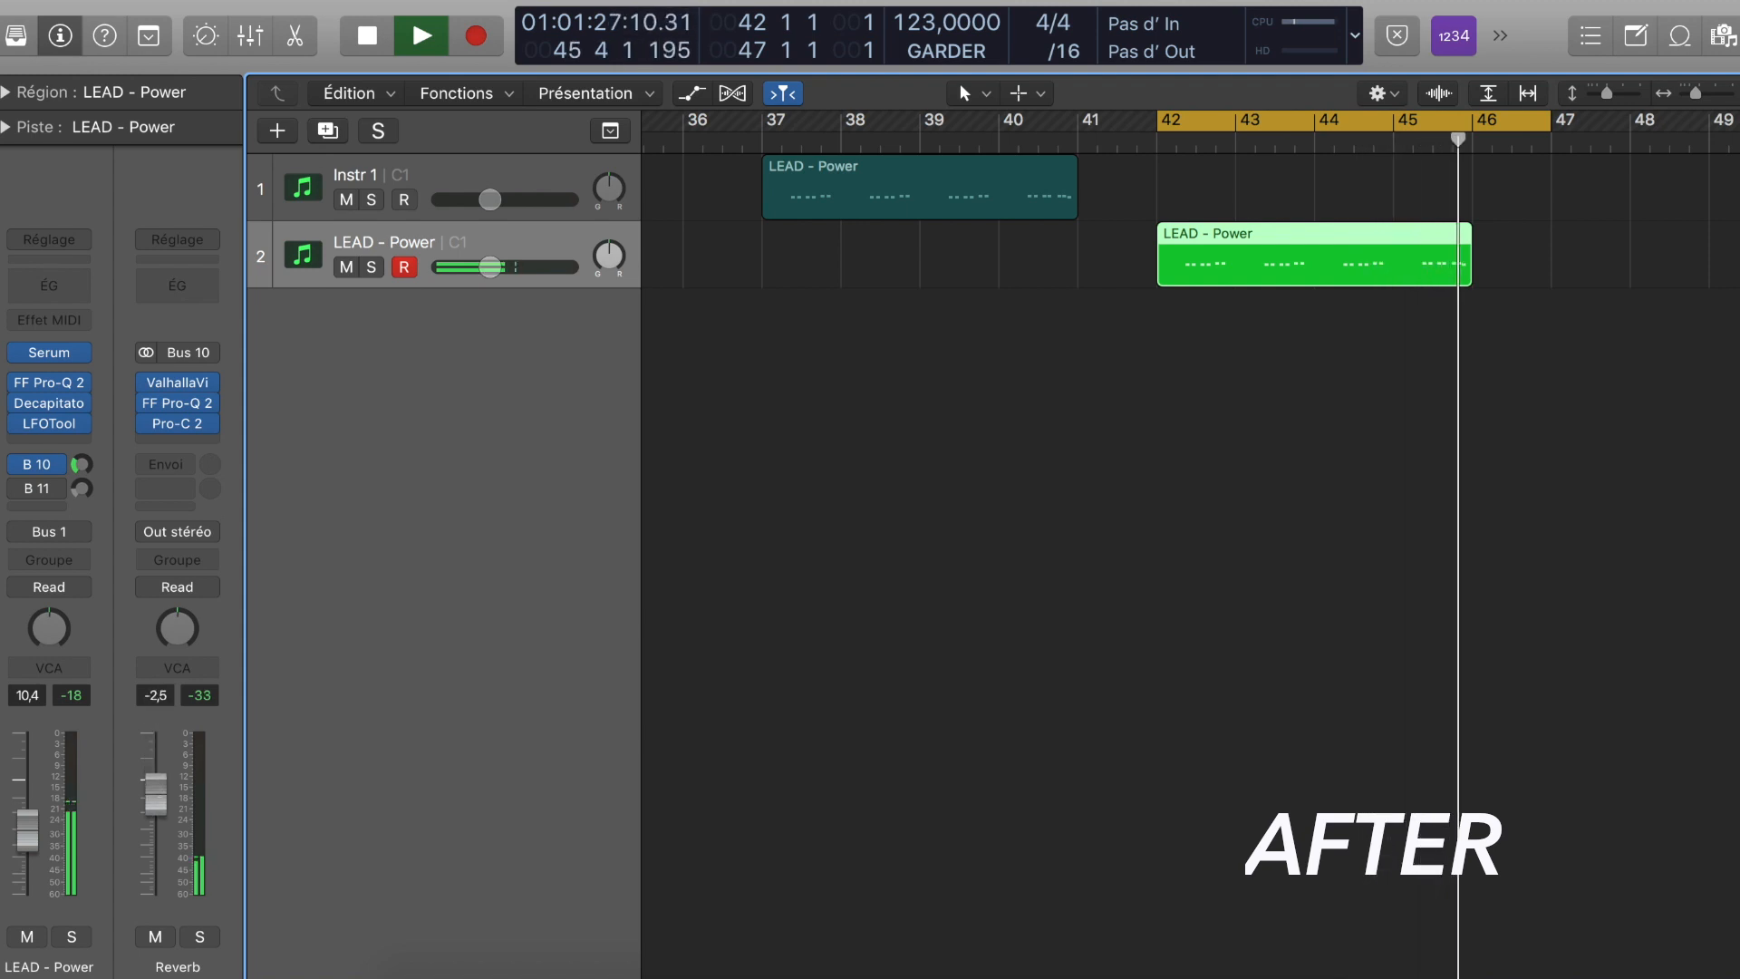
pyautogui.press('space')
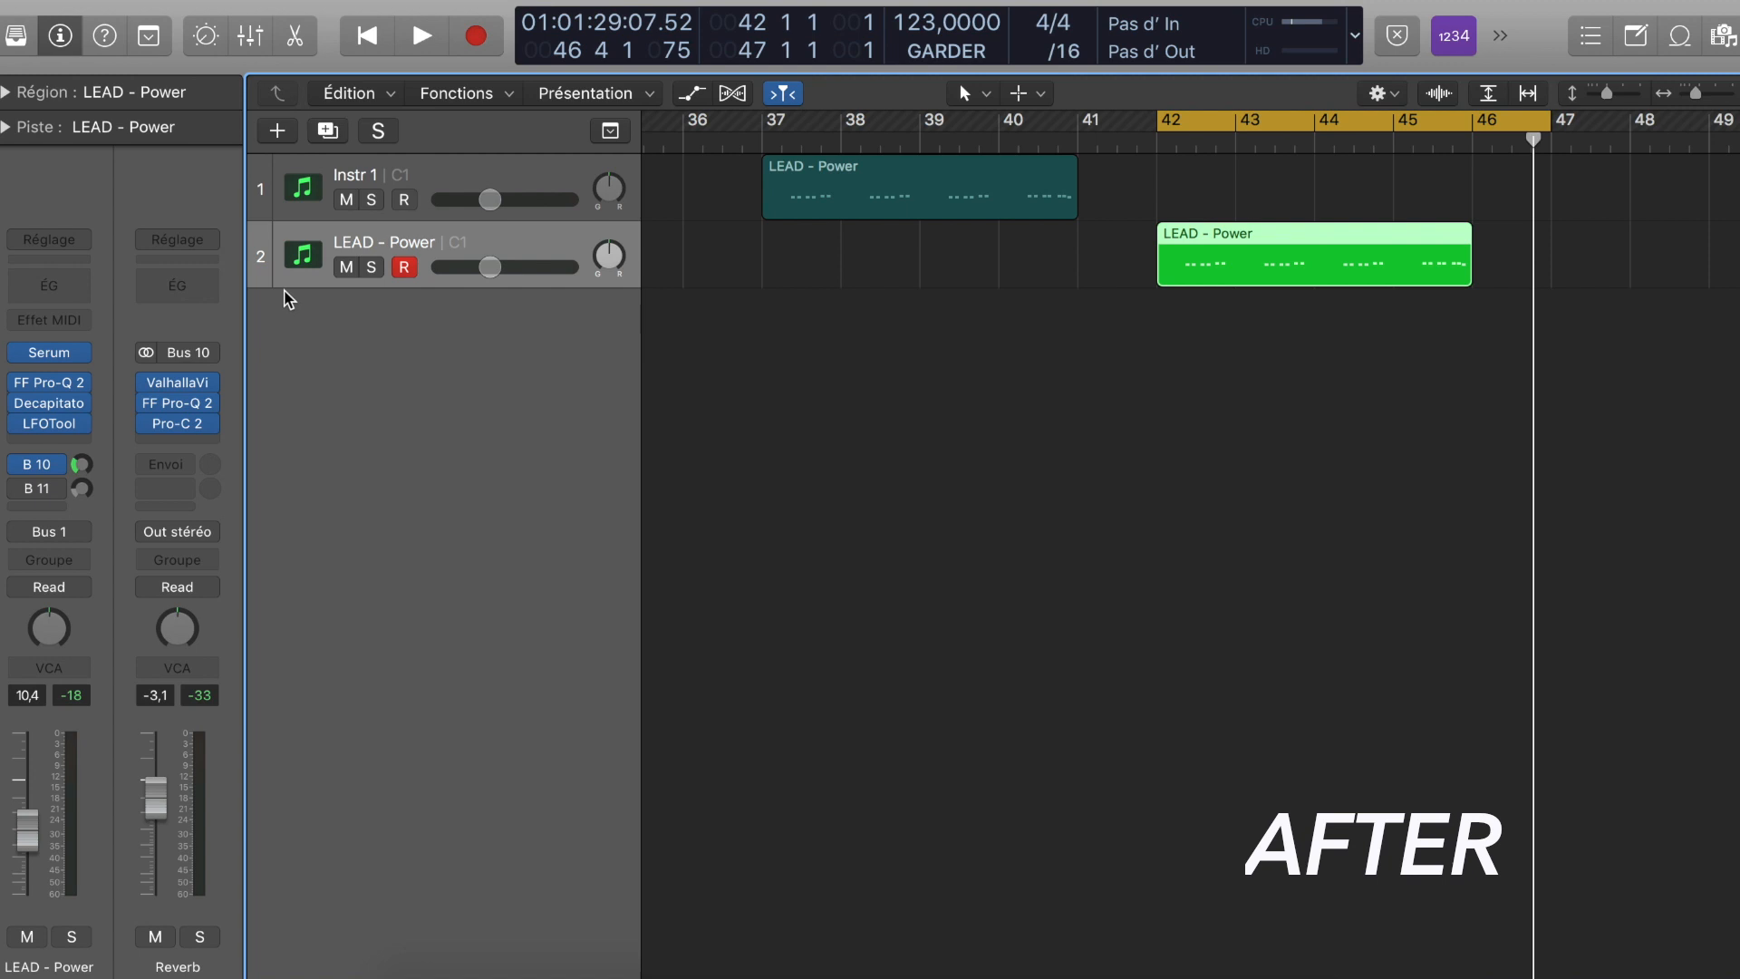
# Step: Switch the B 11 delay send of the LEAD - Power channel back on and turn off cycle mode
pyautogui.click(45, 490)
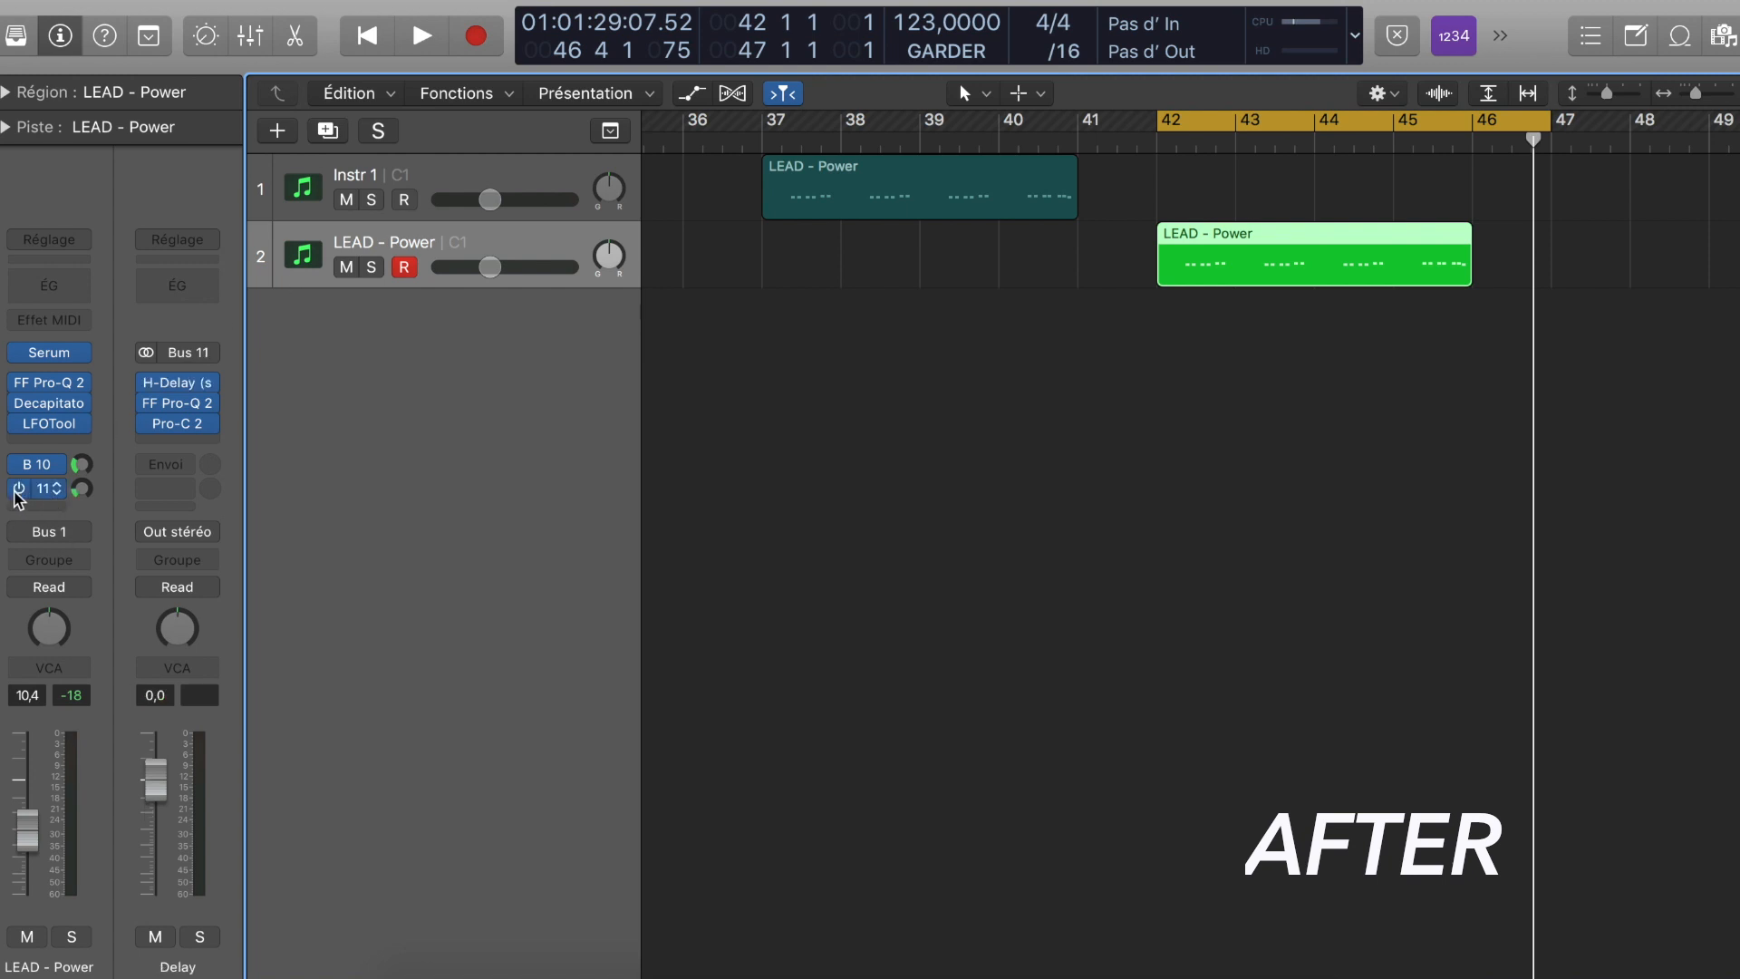
pyautogui.press('c')
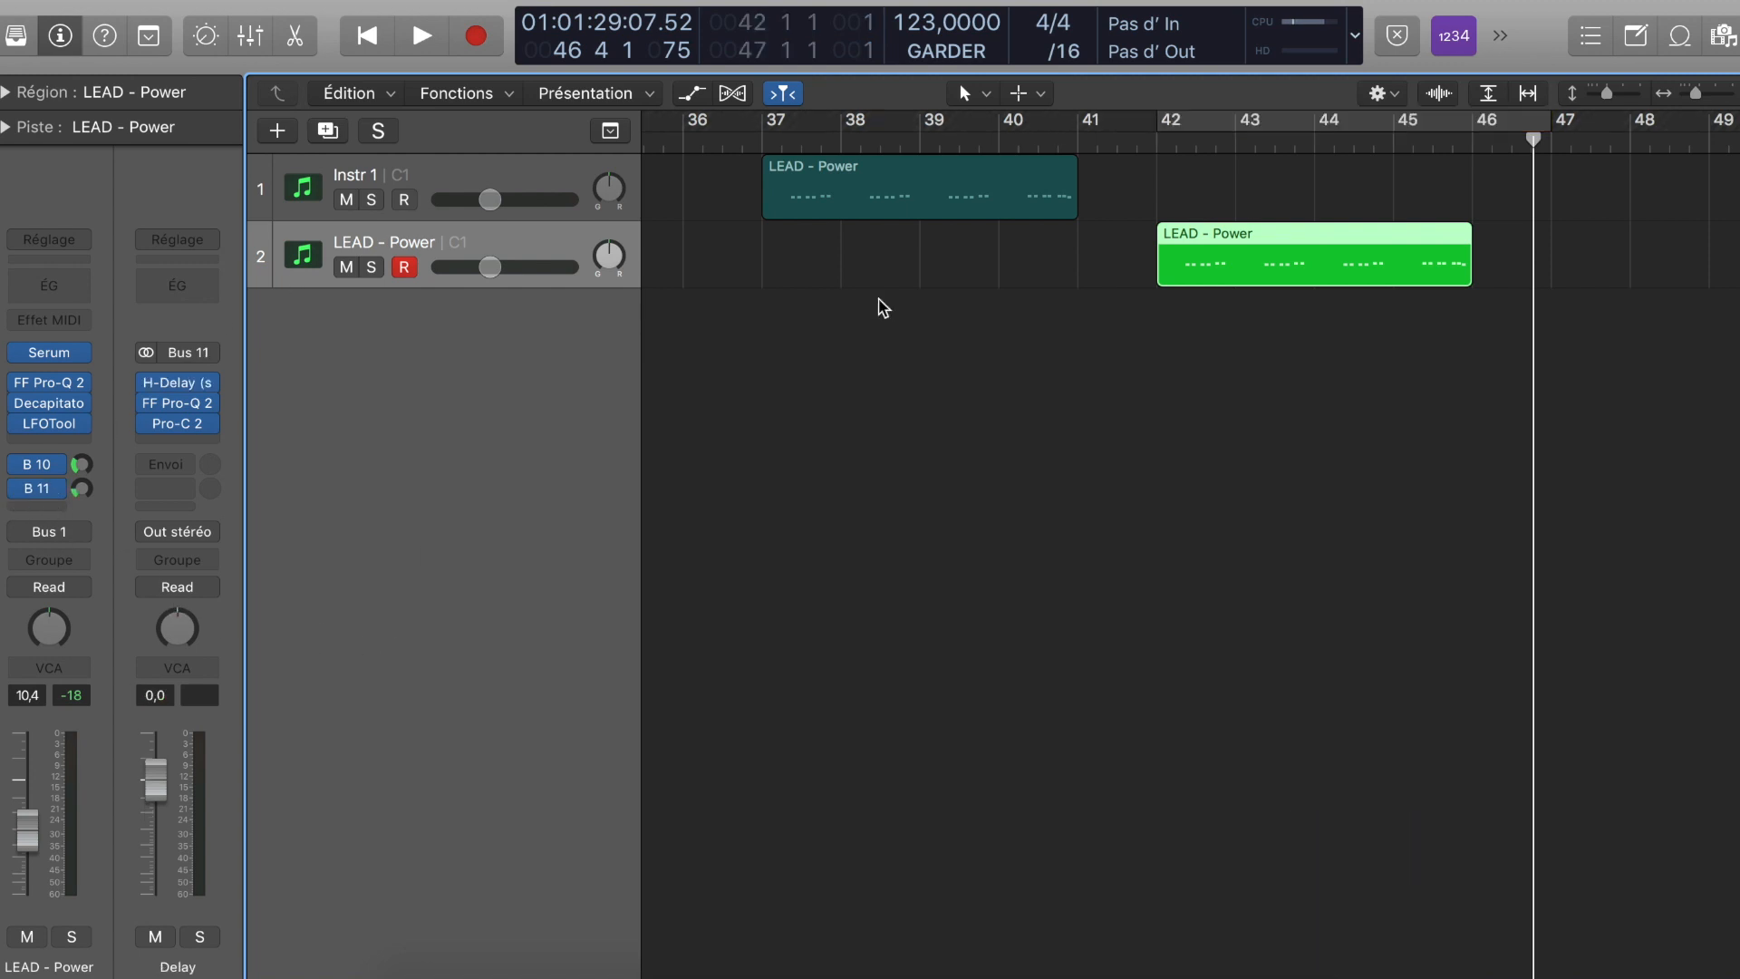